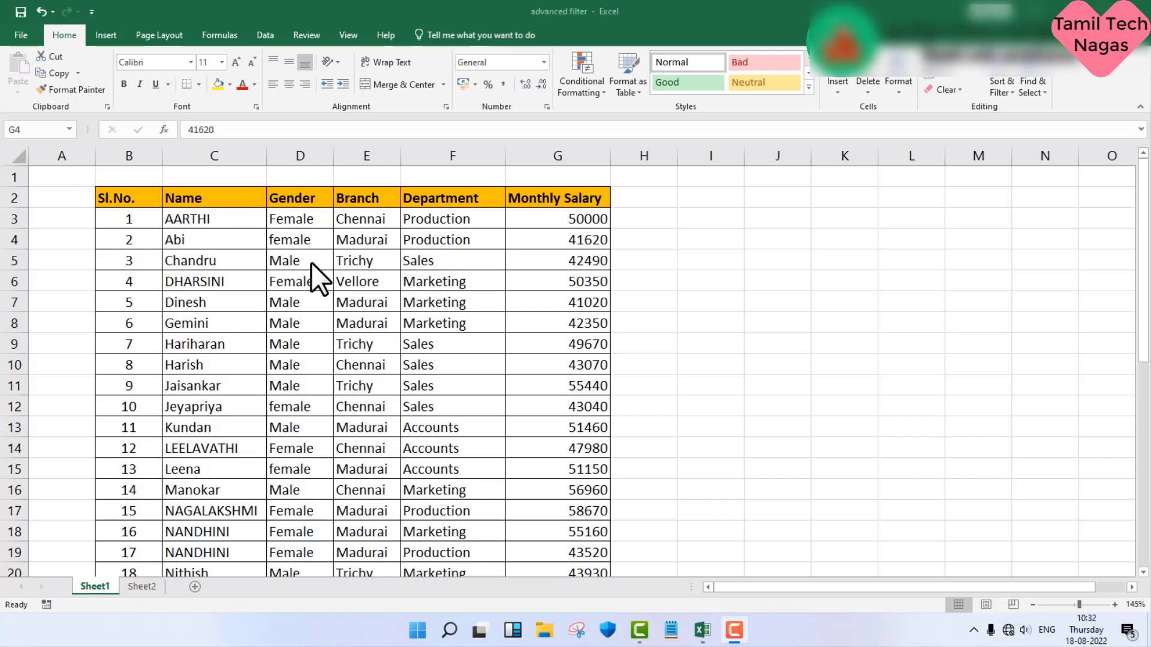
Step: Turn on column filters for the employee table
{"action": "left_click", "coordinate": [329, 318]}
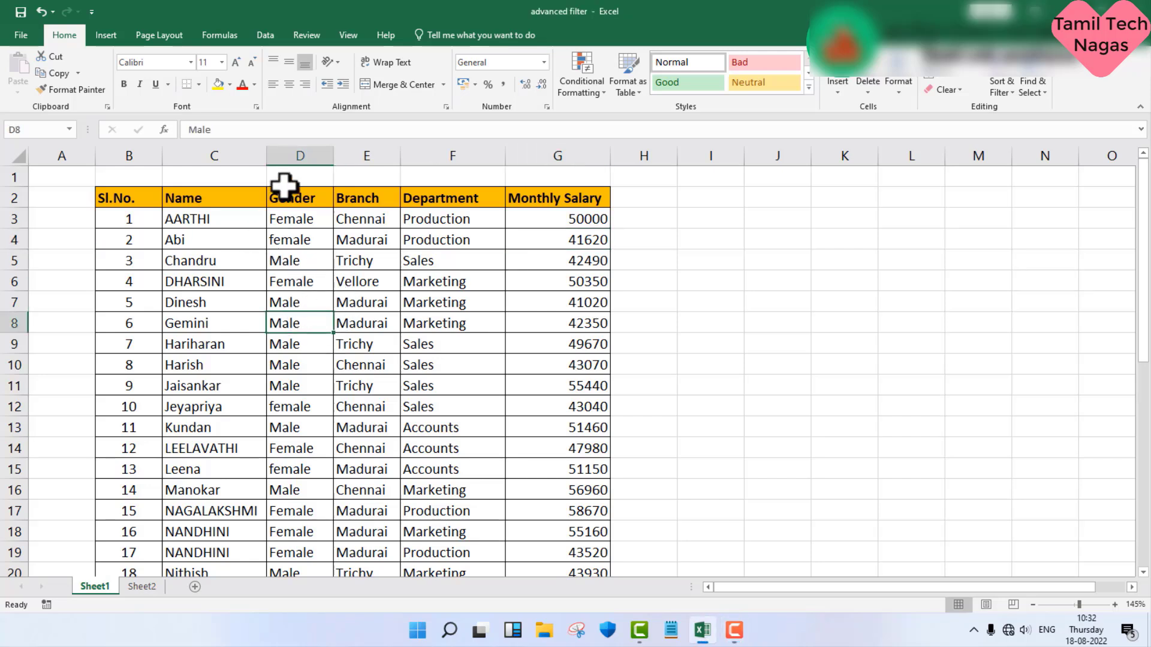
{"action": "left_click", "coordinate": [275, 37]}
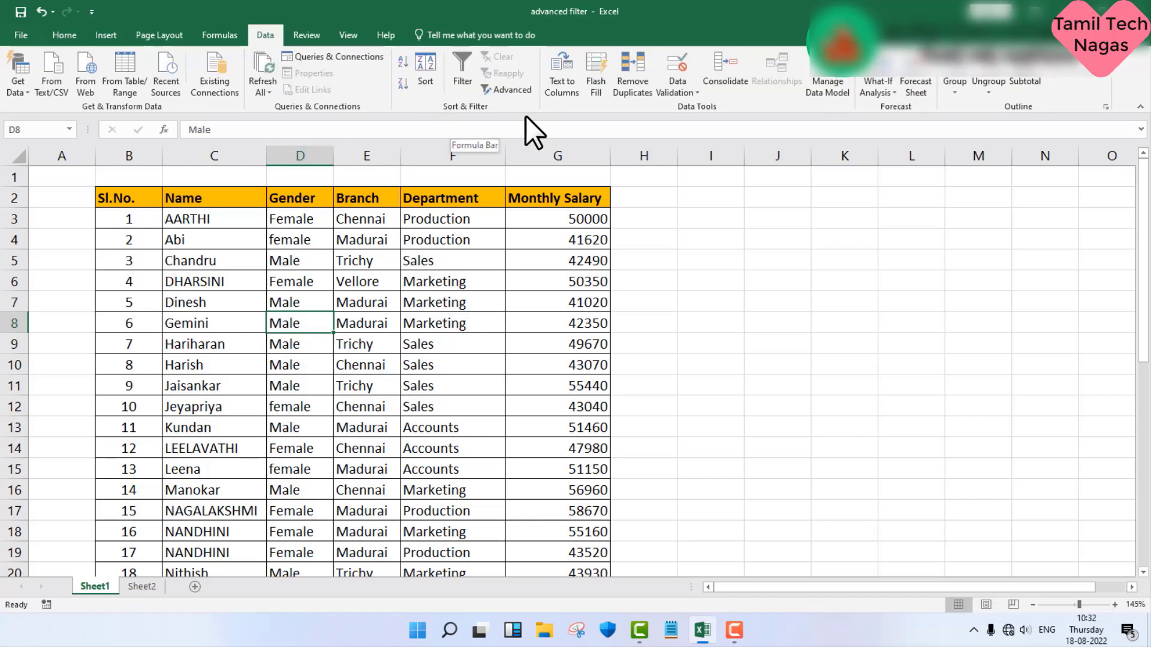
{"action": "left_click", "coordinate": [462, 66]}
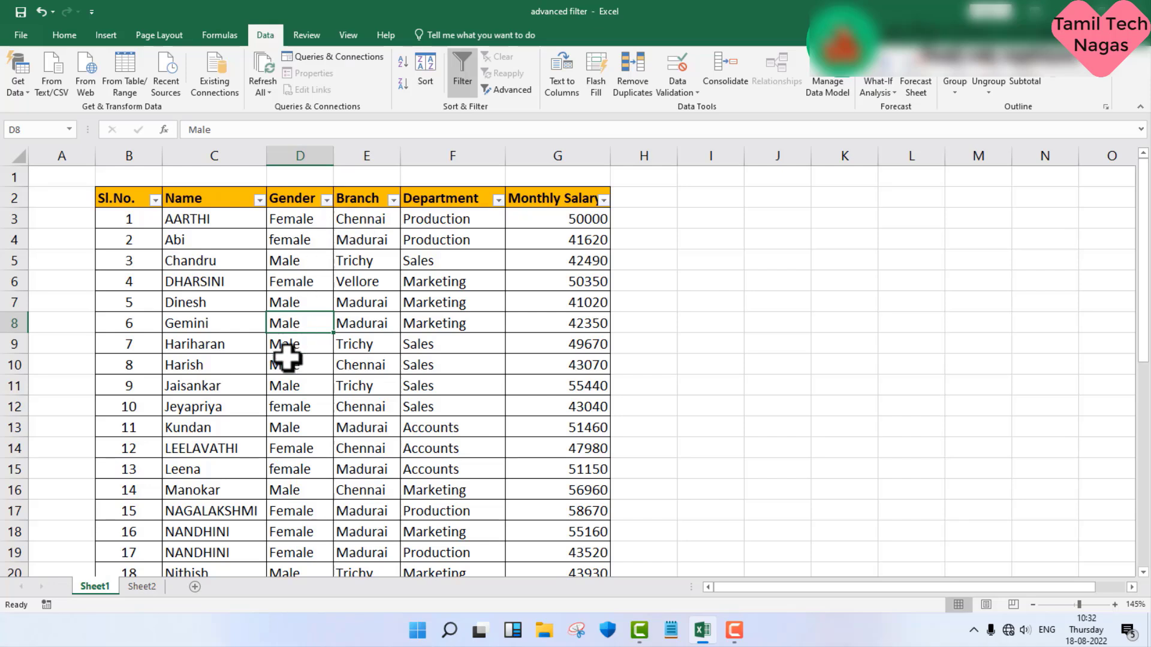
Step: Filter the Gender column to show only the Female records
{"action": "left_click", "coordinate": [326, 202]}
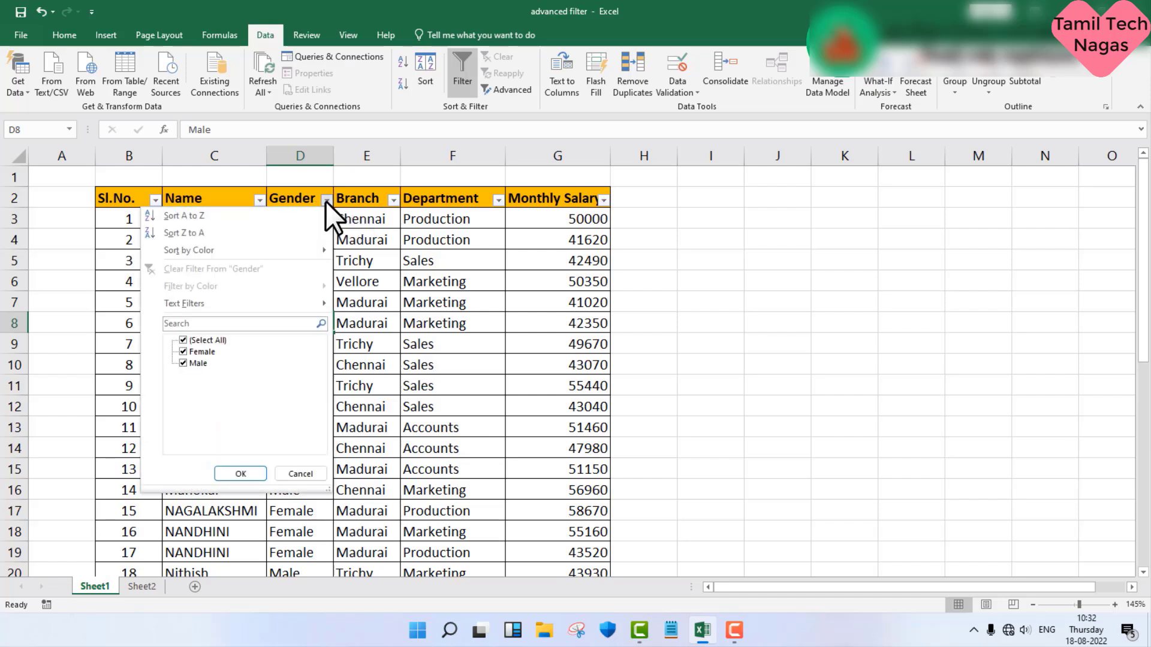
{"action": "left_click", "coordinate": [203, 352]}
{"action": "left_click", "coordinate": [187, 339]}
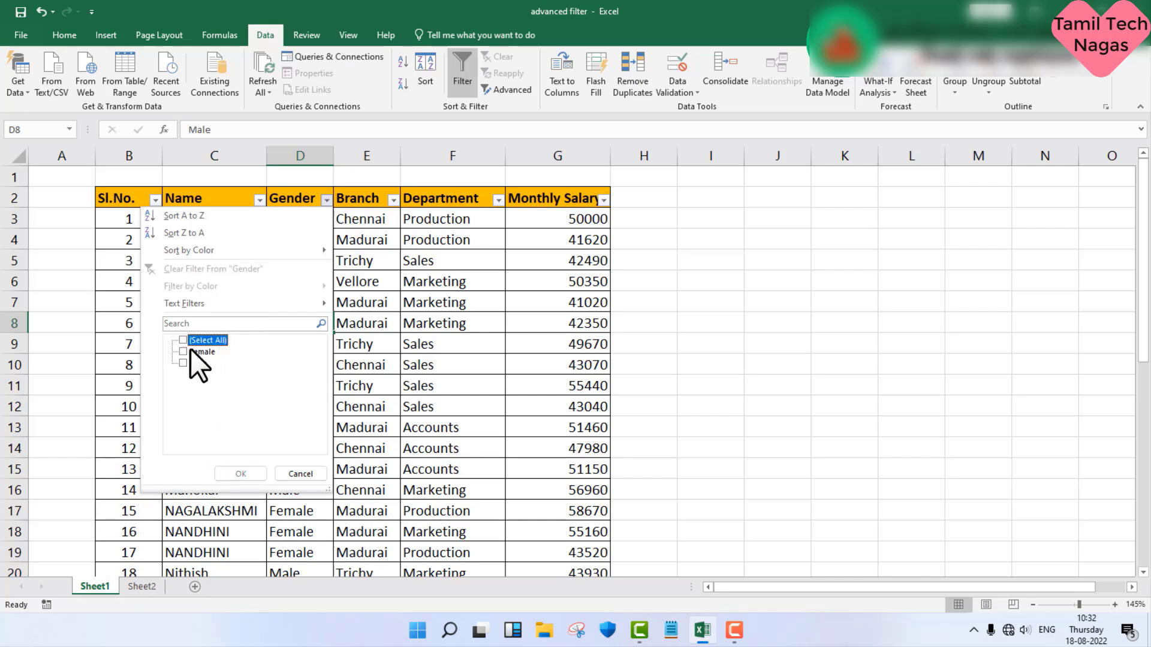
{"action": "left_click", "coordinate": [189, 350]}
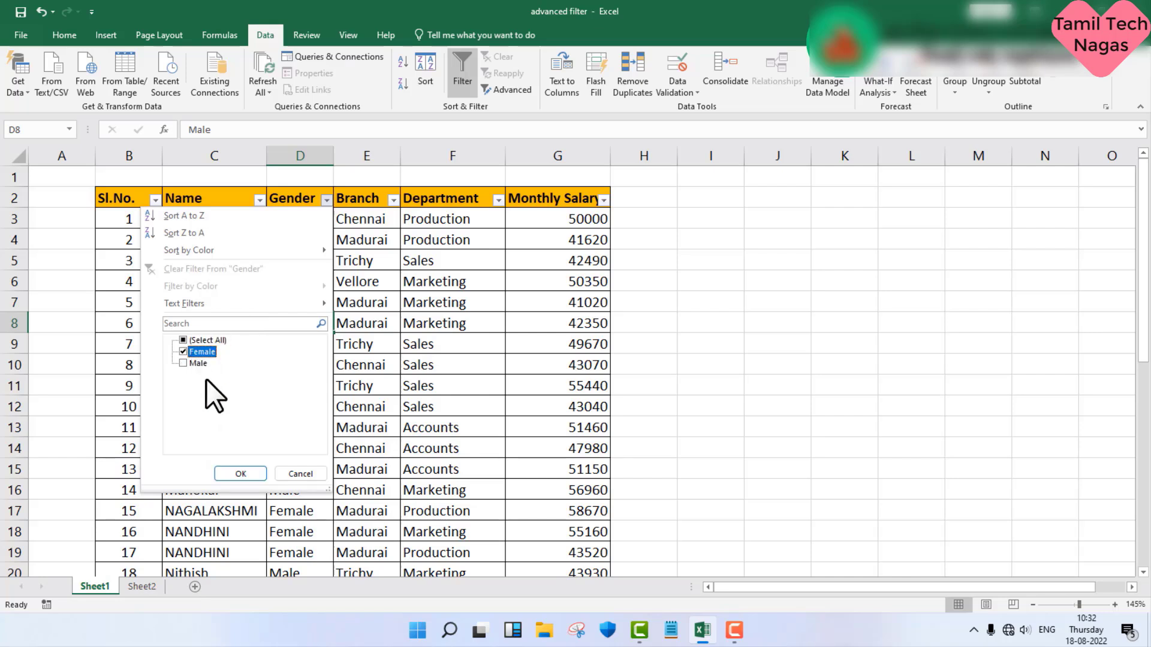
{"action": "left_click", "coordinate": [240, 471]}
{"action": "scroll", "coordinate": [304, 222], "scroll_direction": "down", "scroll_amount": 4}
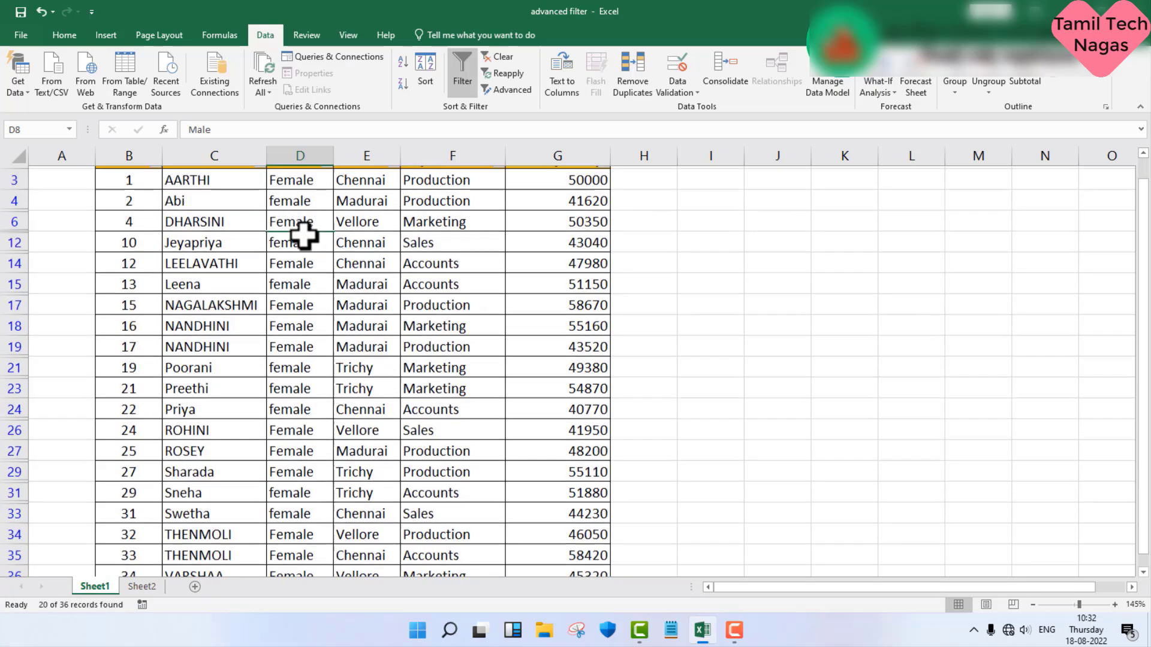
{"action": "scroll", "coordinate": [301, 241], "scroll_direction": "up", "scroll_amount": 2}
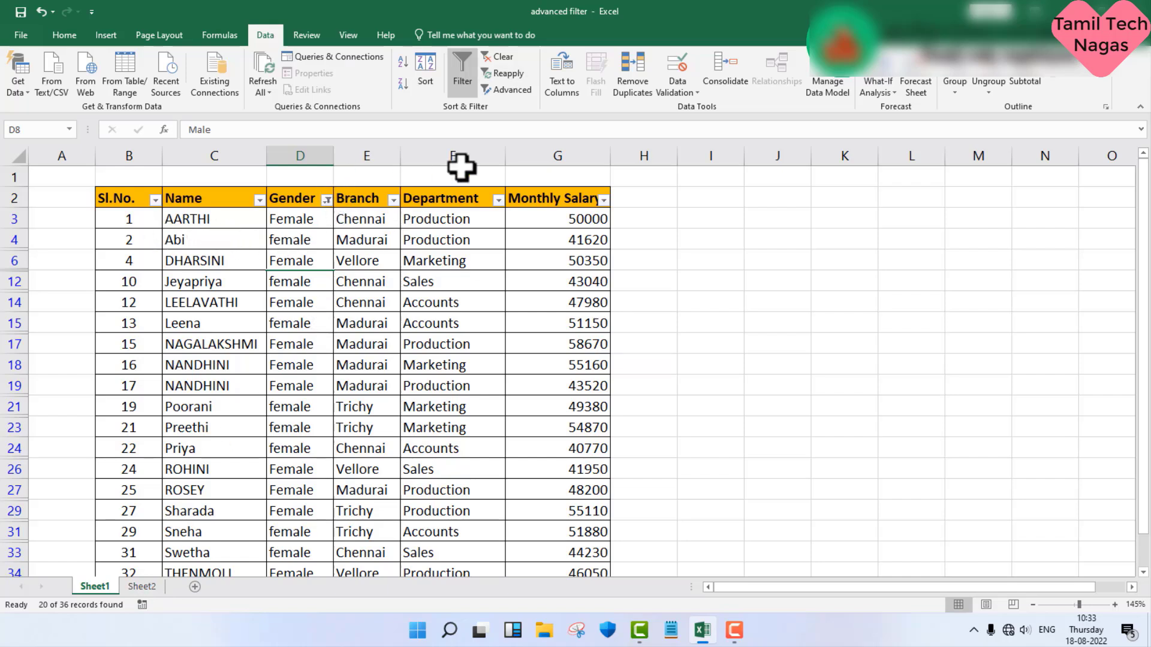
Step: Clear the Gender filter and turn off the table's column filters
{"action": "left_click", "coordinate": [512, 55]}
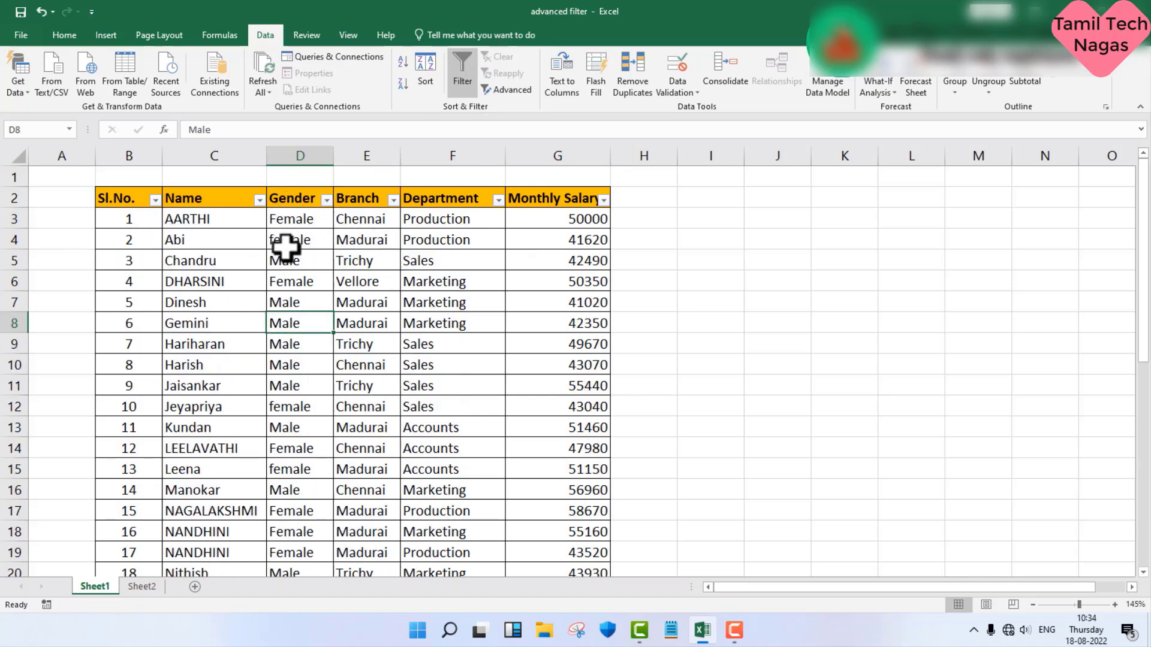
{"action": "left_click", "coordinate": [461, 84]}
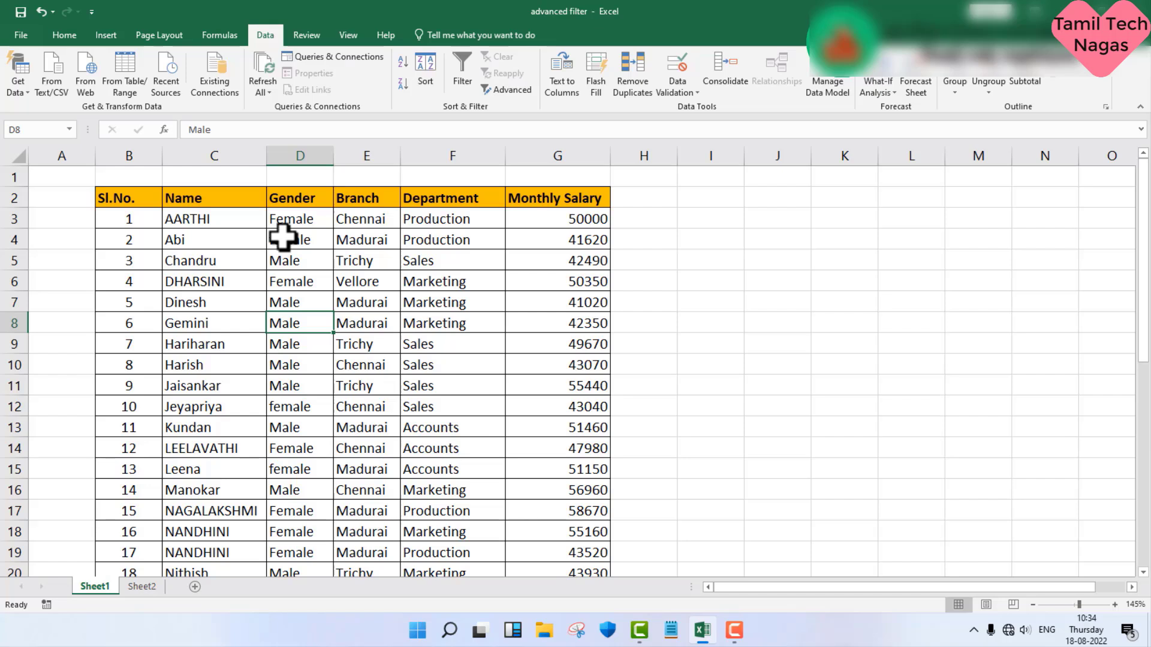
Step: Copy the table's header row B2:G2 and paste it starting at cell I2
{"action": "left_click", "coordinate": [114, 203]}
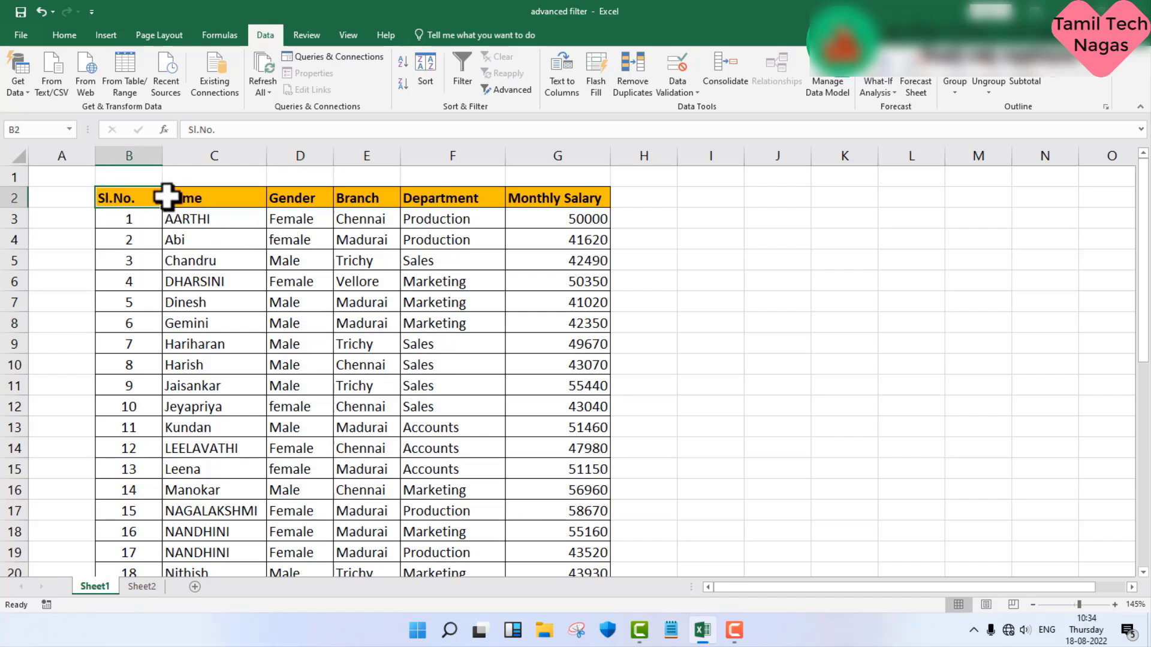
{"action": "left_click_drag", "start_coordinate": [166, 197], "coordinate": [539, 193]}
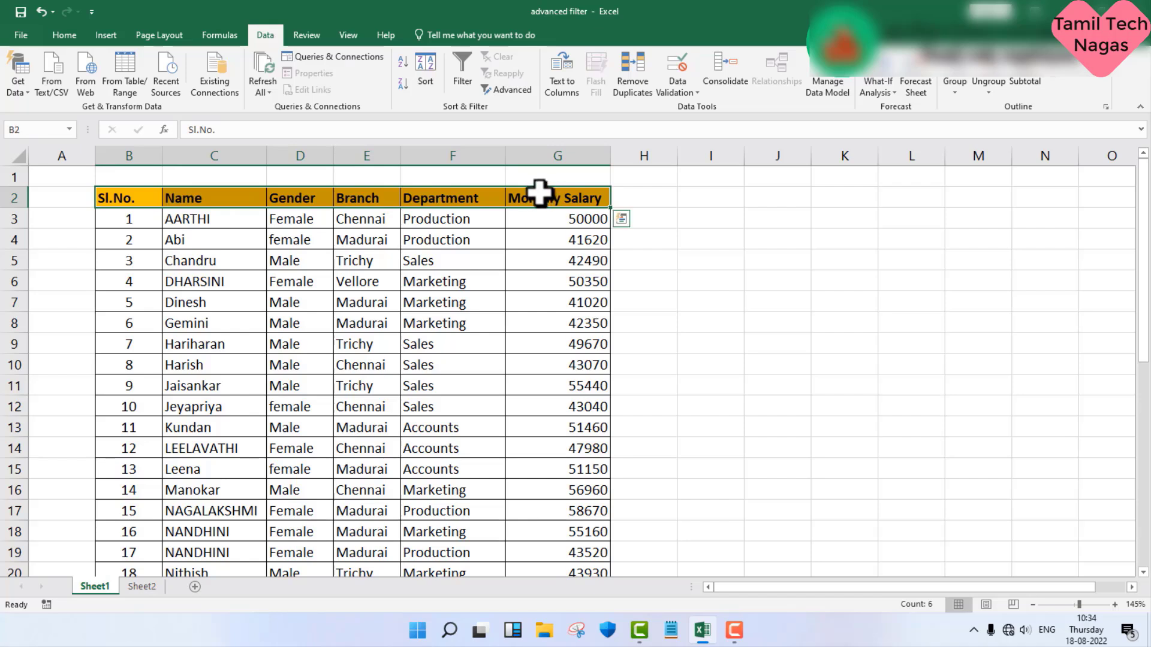
{"action": "right_click", "coordinate": [539, 201]}
{"action": "left_click", "coordinate": [557, 221]}
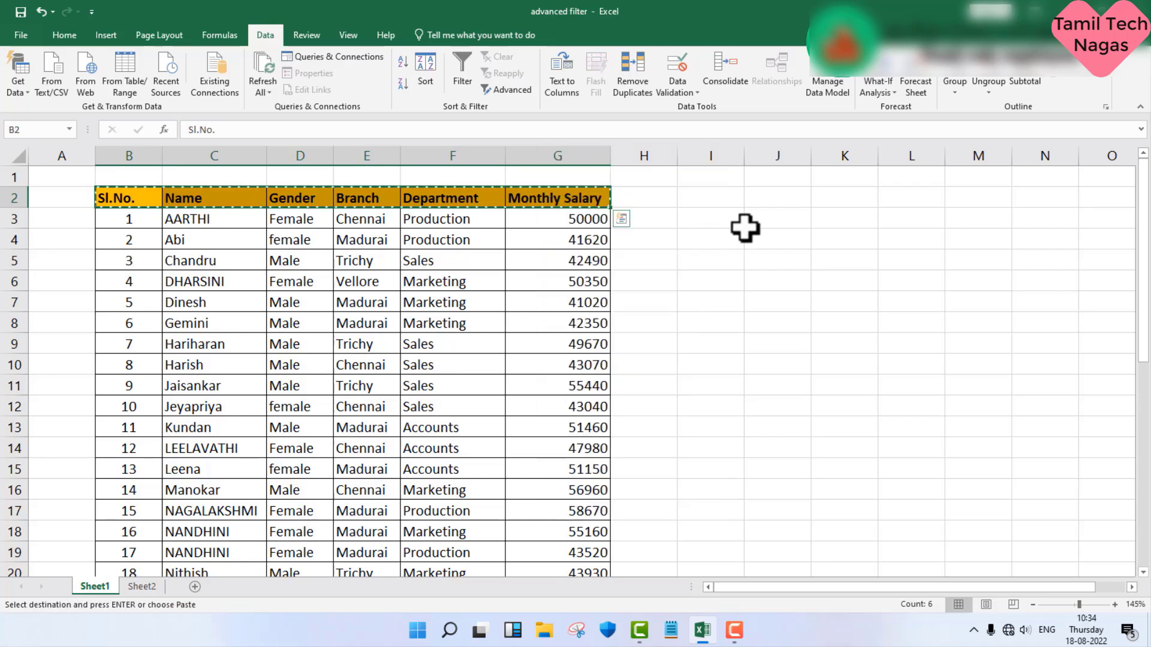
{"action": "left_click", "coordinate": [722, 202]}
{"action": "right_click", "coordinate": [723, 204]}
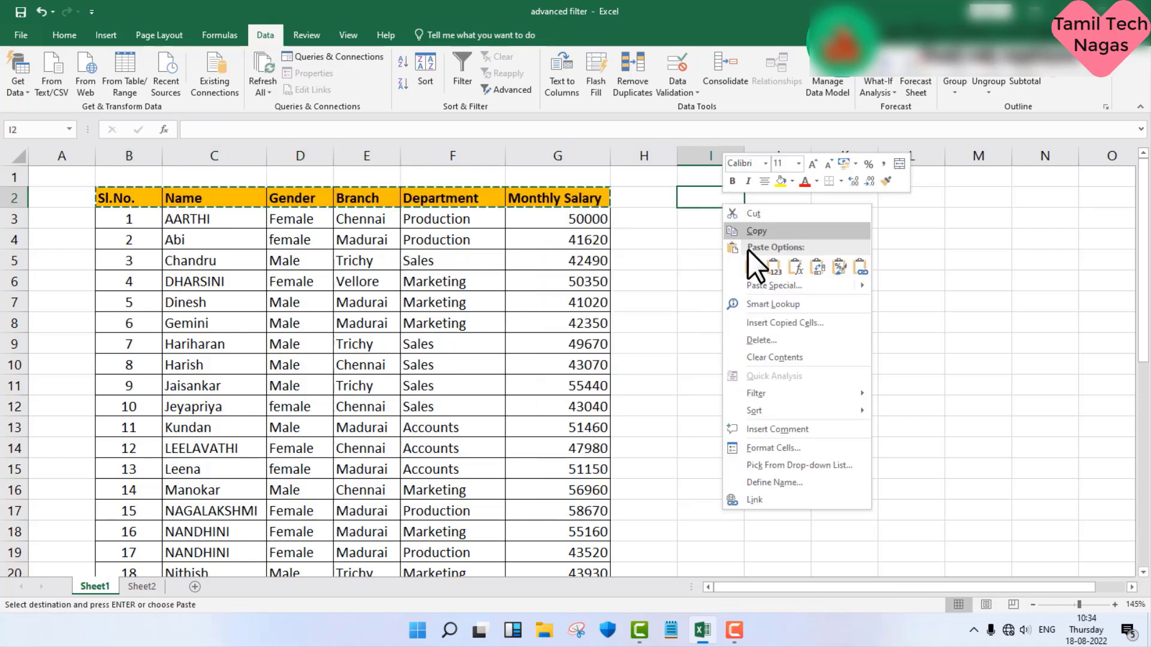
{"action": "left_click", "coordinate": [753, 266]}
{"action": "key", "text": "Escape"}
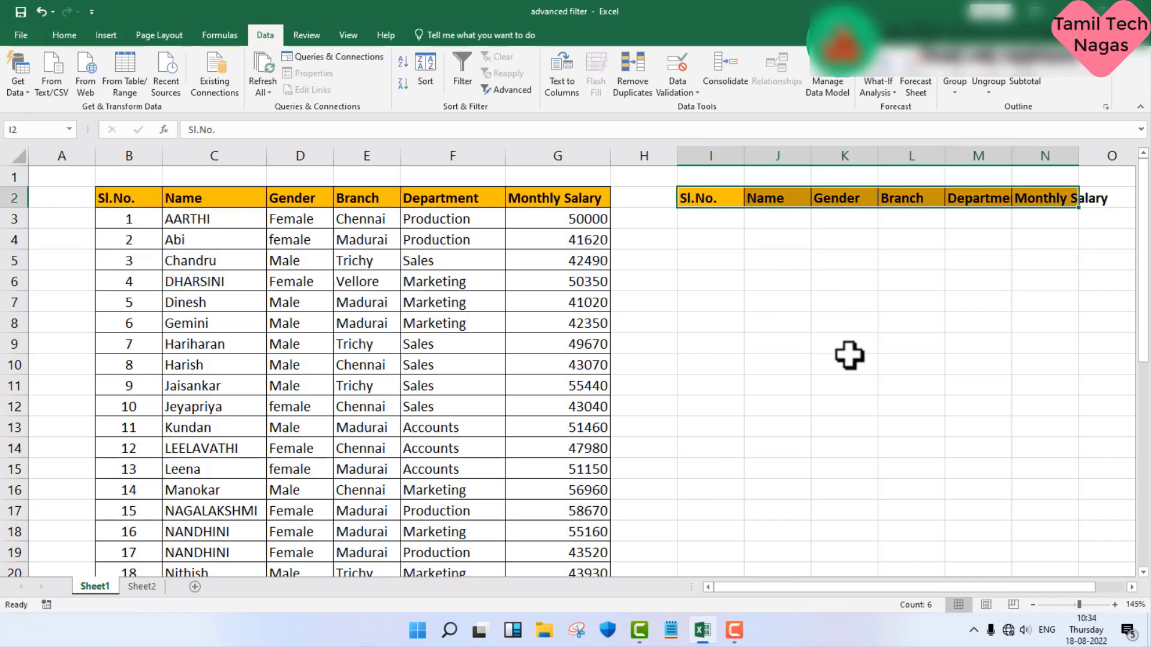
Step: Autofit columns N and M to the pasted Monthly Salary and Department headers
{"action": "left_click_drag", "start_coordinate": [822, 589], "coordinate": [930, 603]}
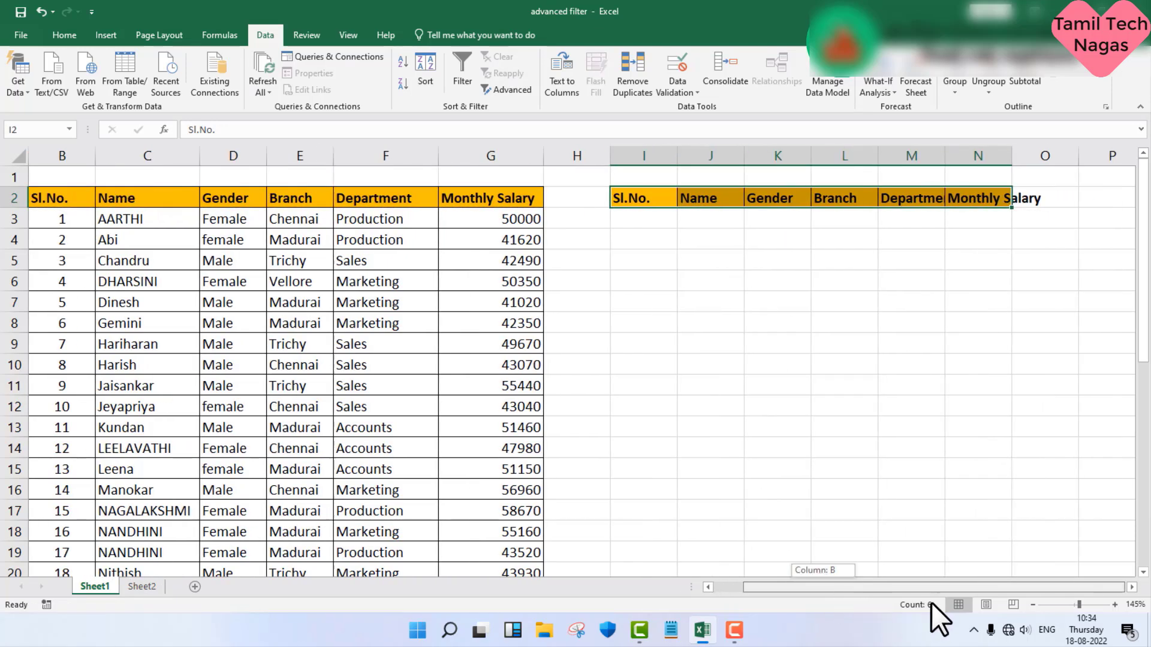
{"action": "double_click", "coordinate": [1011, 156]}
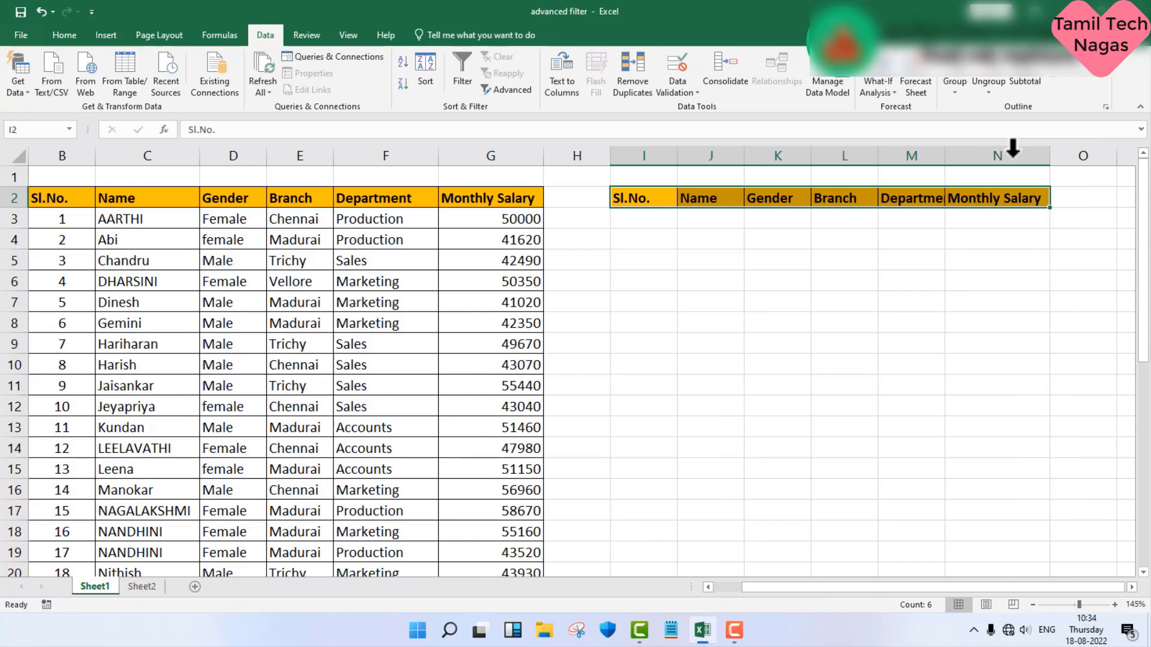
{"action": "double_click", "coordinate": [945, 156]}
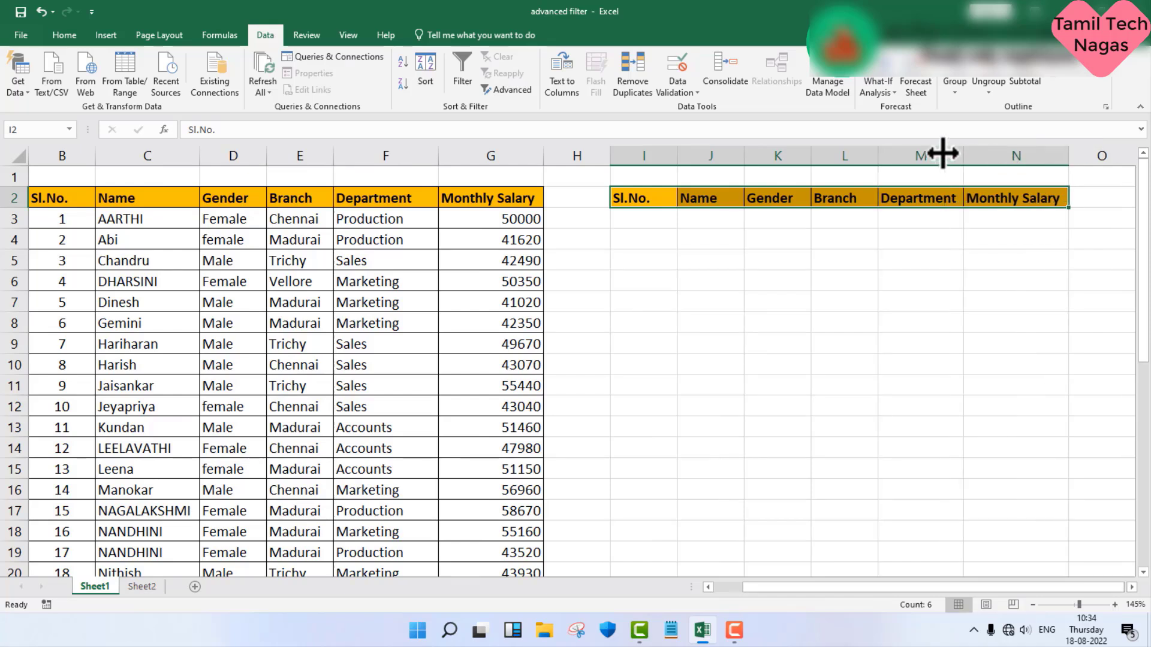
Step: Enter Female as the criterion under the copied Gender header in cell K3
{"action": "left_click", "coordinate": [775, 224]}
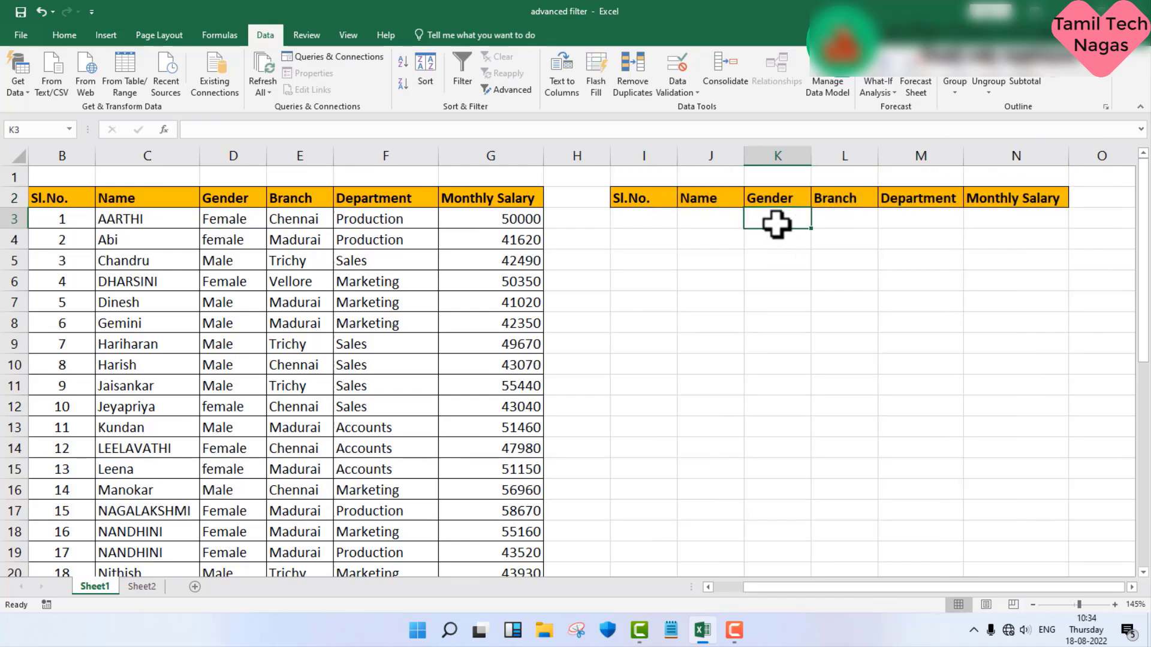
{"action": "type", "text": "Fem"}
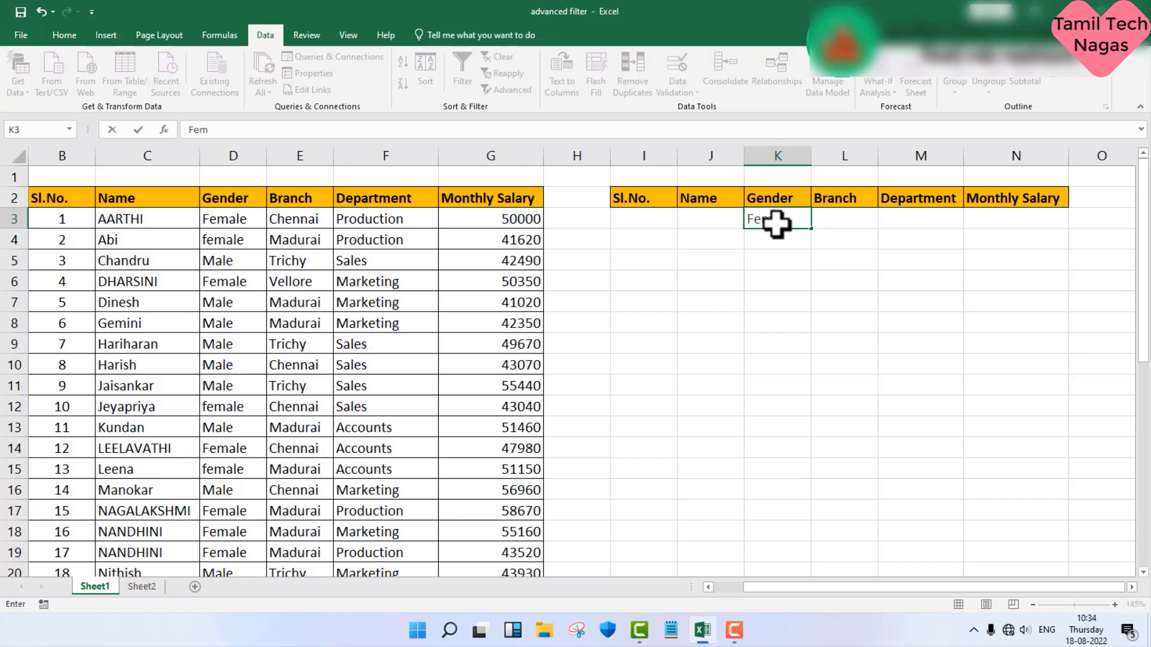
{"action": "type", "text": "ale"}
{"action": "key", "text": "Return"}
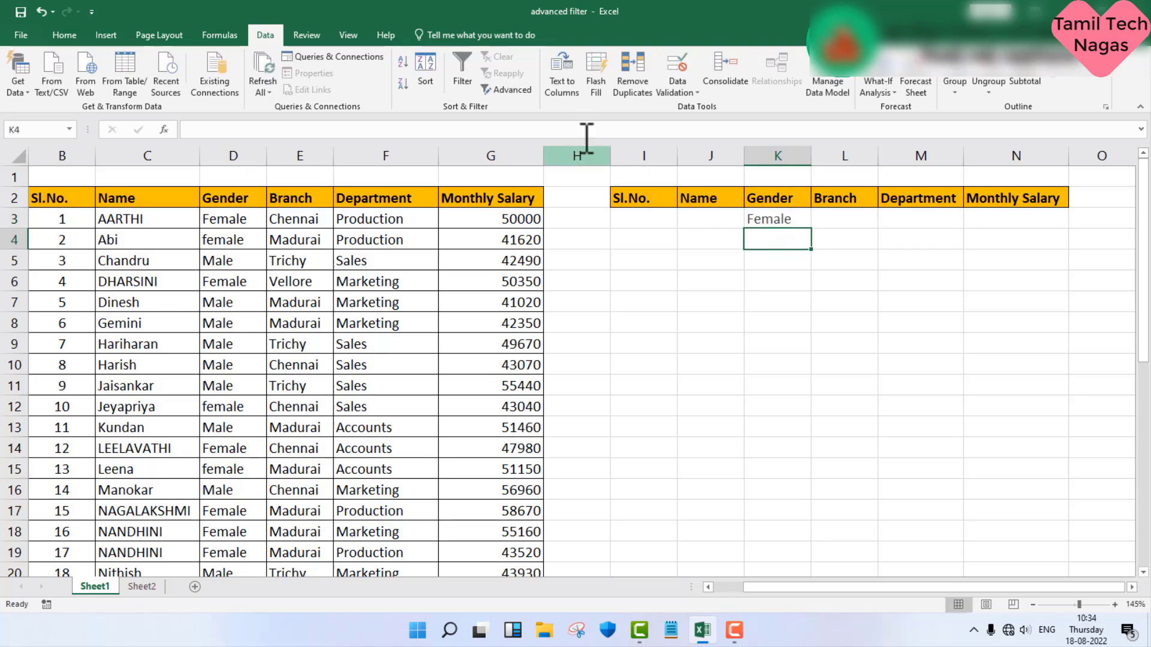
Step: Start an Advanced Filter and reselect the whole employee table B2:G38 as its list range
{"action": "left_click", "coordinate": [527, 92]}
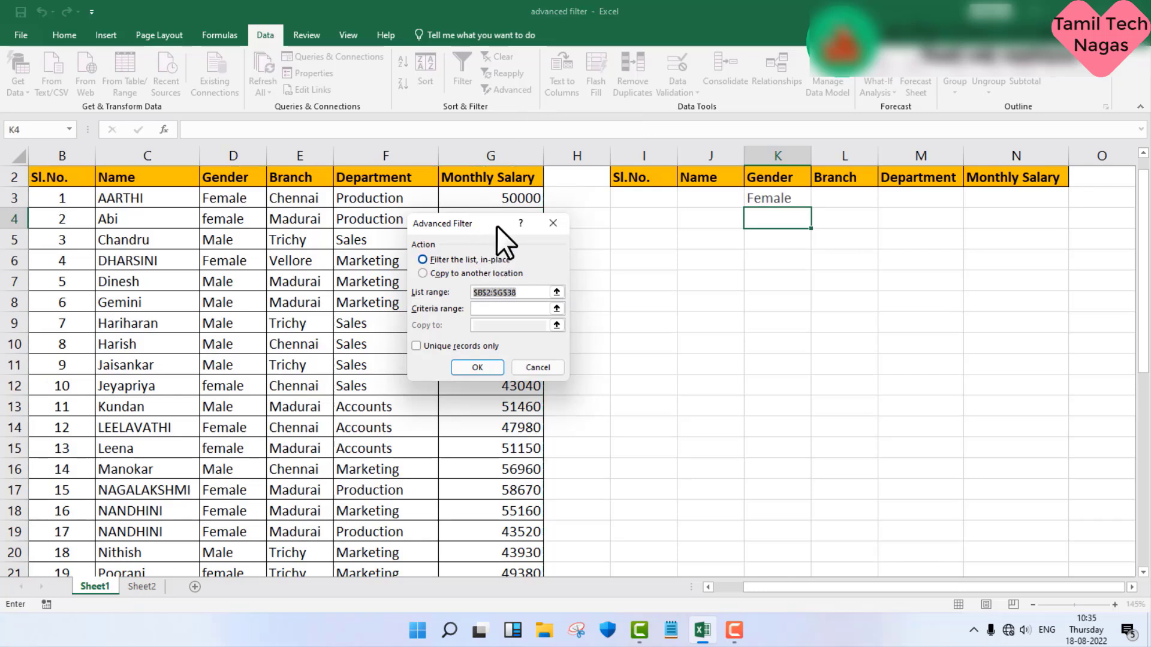
{"action": "left_click_drag", "start_coordinate": [496, 226], "coordinate": [451, 196]}
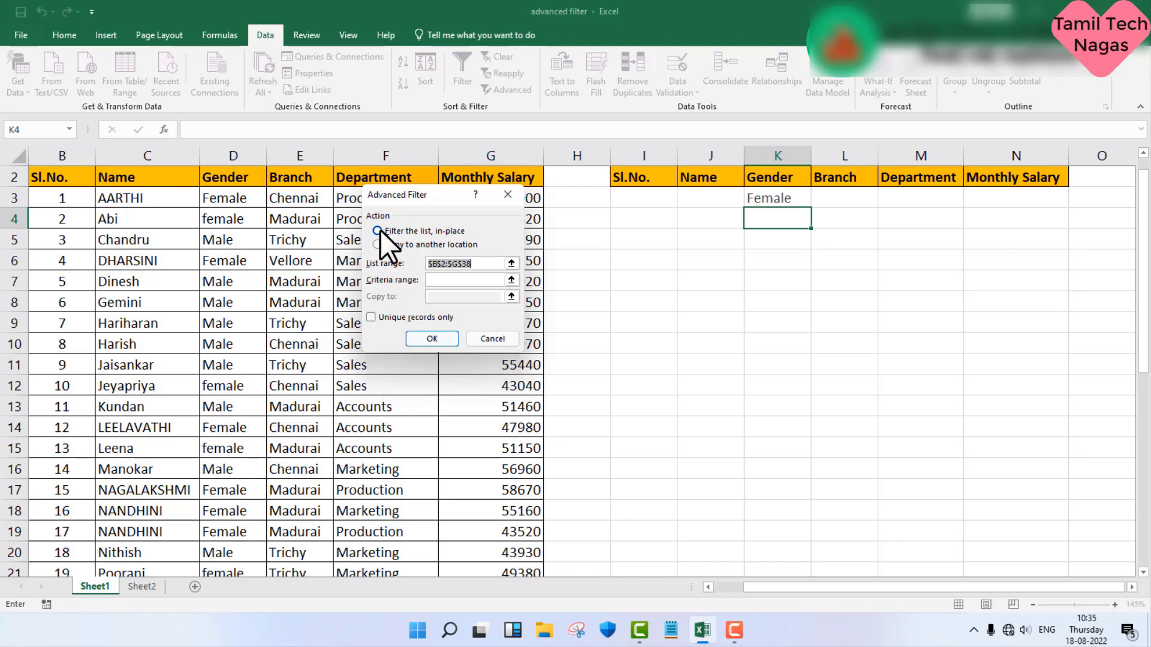
{"action": "left_click", "coordinate": [477, 268]}
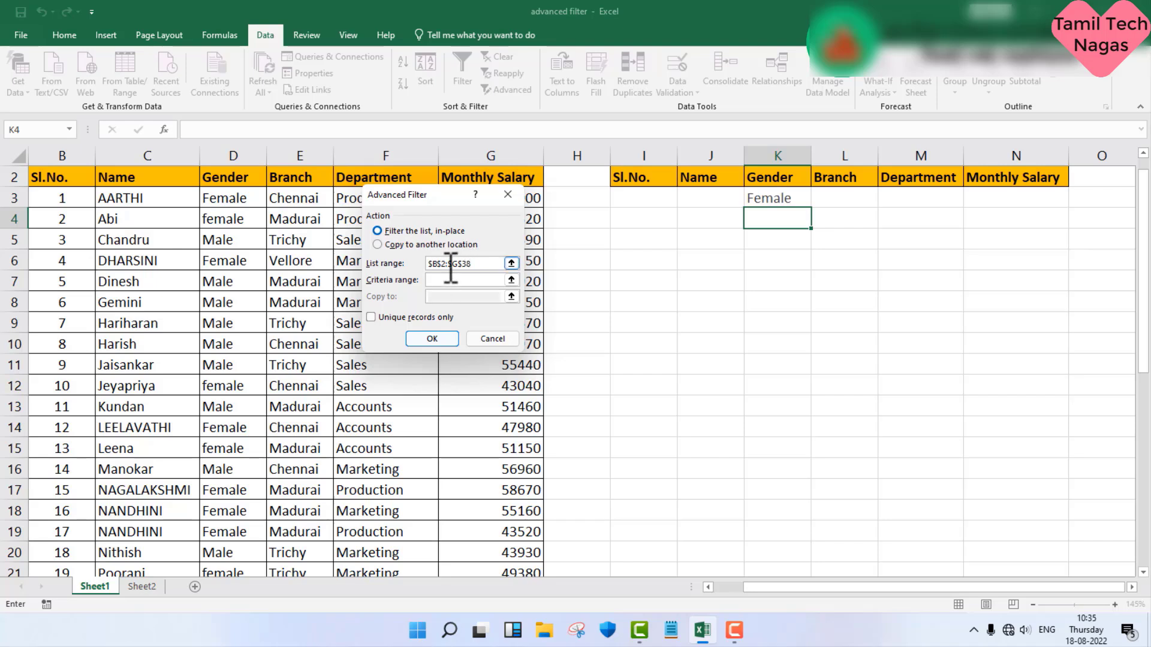
{"action": "left_click_drag", "start_coordinate": [472, 268], "coordinate": [422, 270]}
{"action": "key", "text": "BackSpace"}
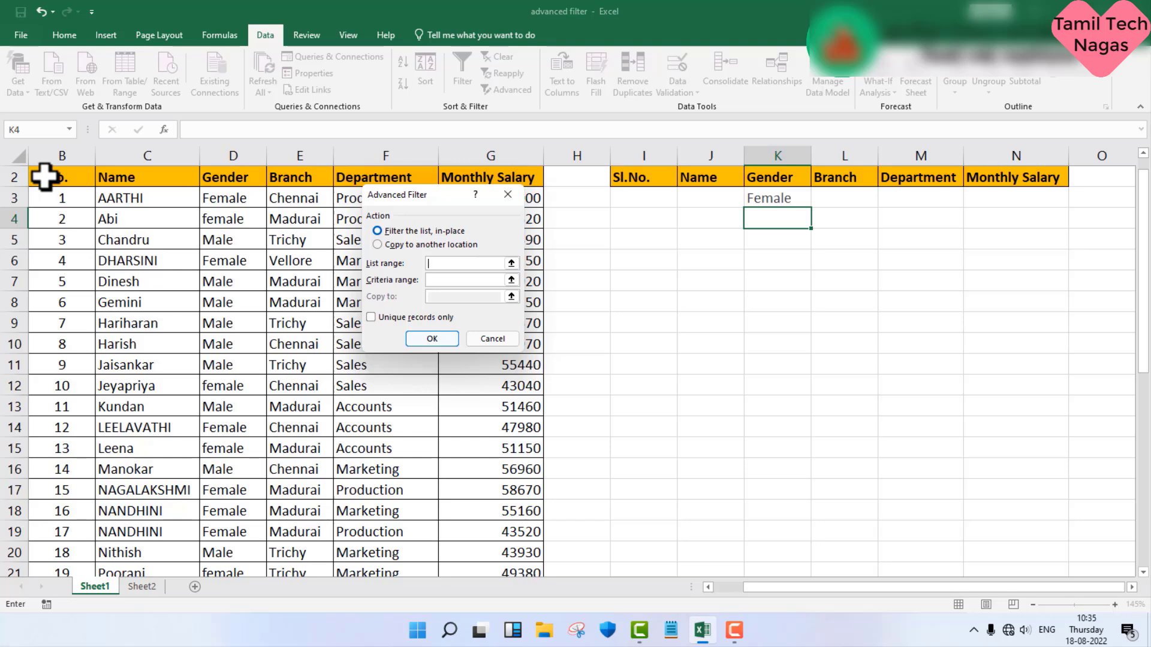
{"action": "left_click_drag", "start_coordinate": [43, 177], "coordinate": [507, 510]}
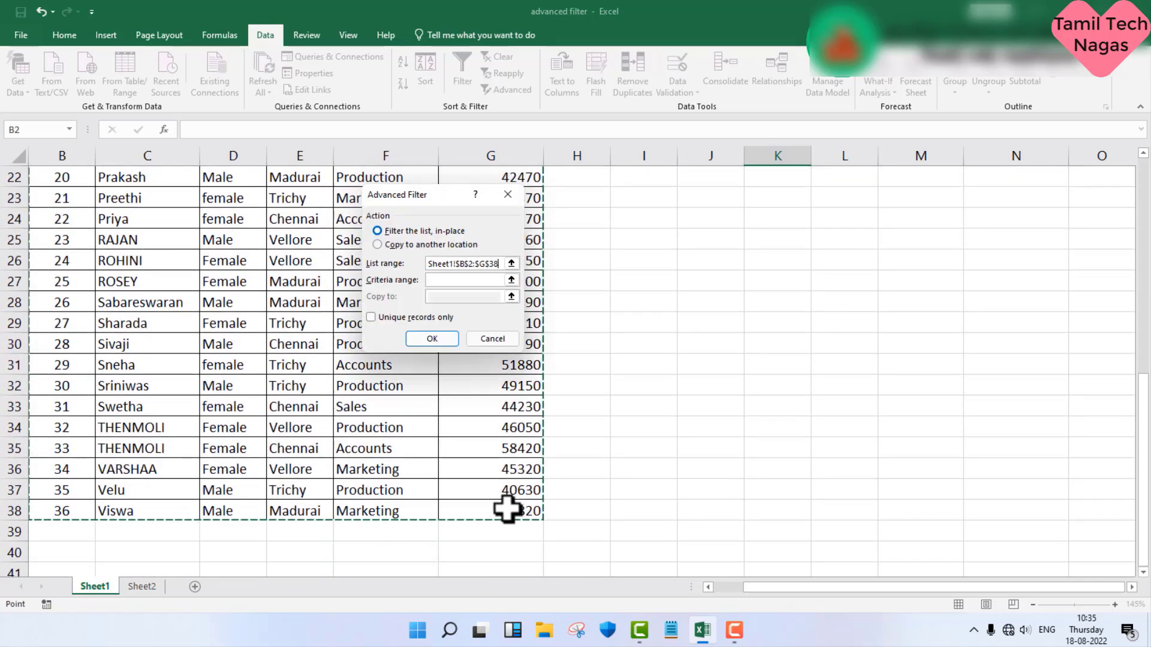
{"action": "scroll", "coordinate": [506, 509], "scroll_direction": "up", "scroll_amount": 7}
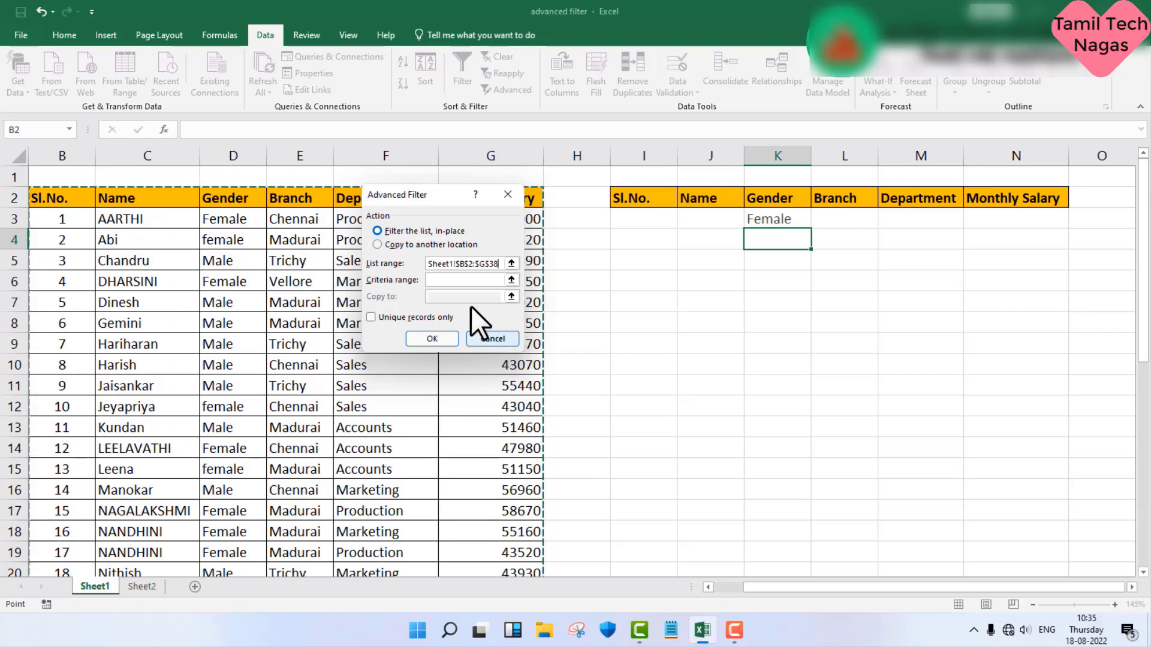
Step: Set the criteria range to I2:N3 and apply the advanced filter to the list in place
{"action": "left_click", "coordinate": [463, 277]}
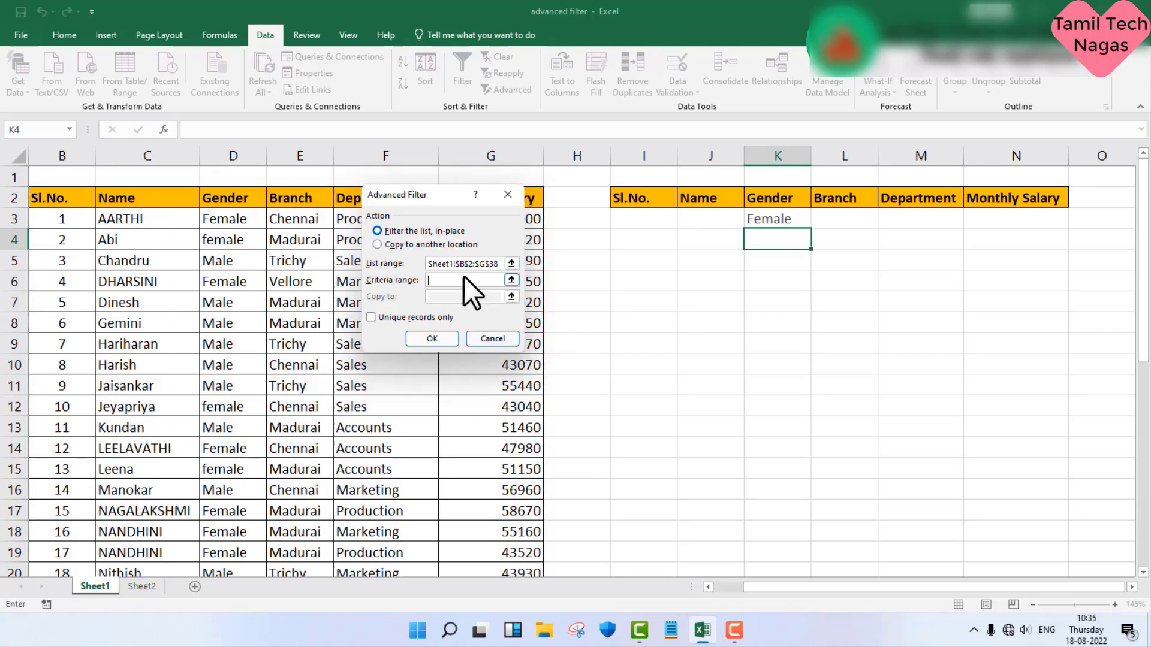
{"action": "left_click_drag", "start_coordinate": [635, 197], "coordinate": [983, 222]}
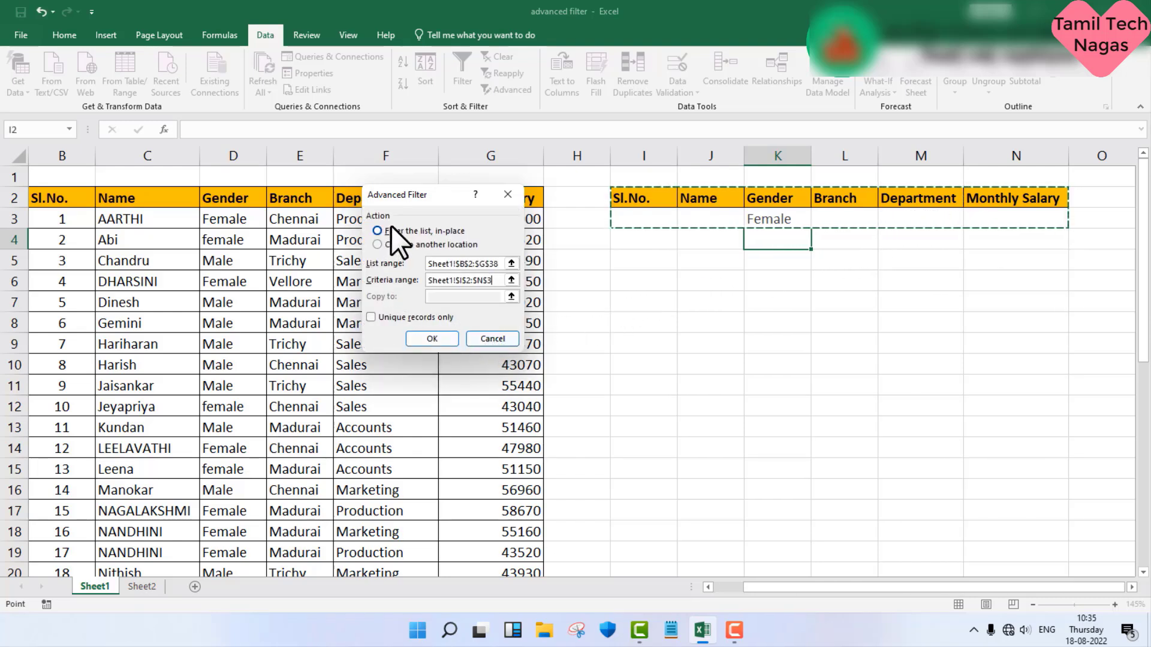
{"action": "left_click", "coordinate": [435, 337]}
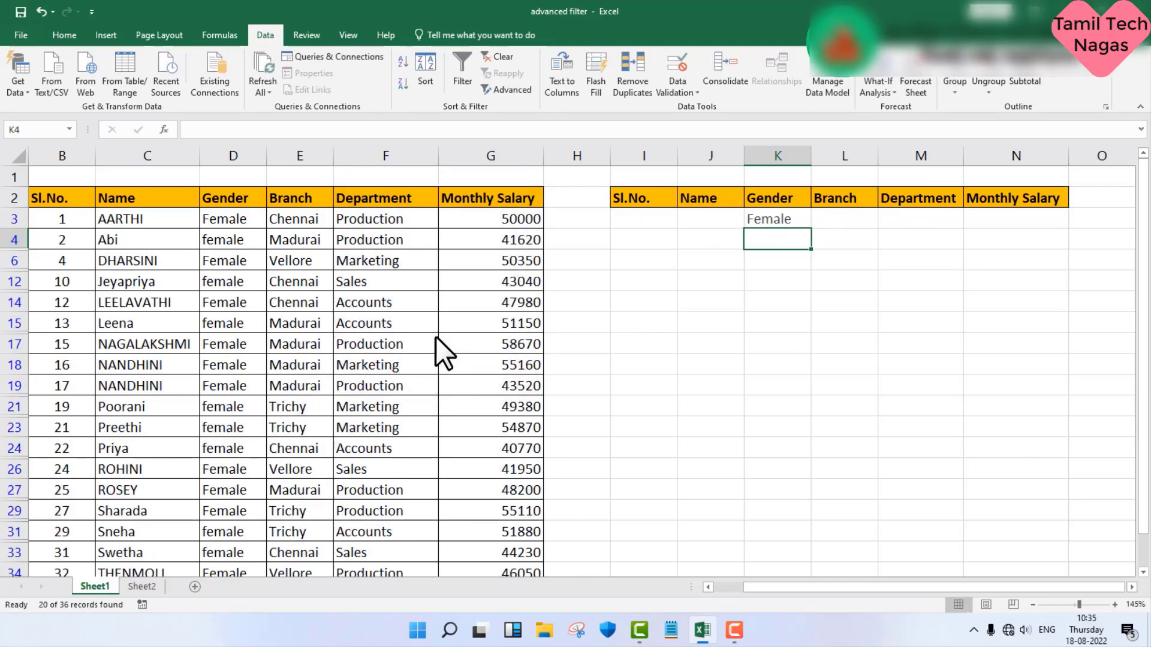
Step: Review the filtered employee rows and undo the in-place advanced filter
{"action": "scroll", "coordinate": [204, 237], "scroll_direction": "down", "scroll_amount": 1}
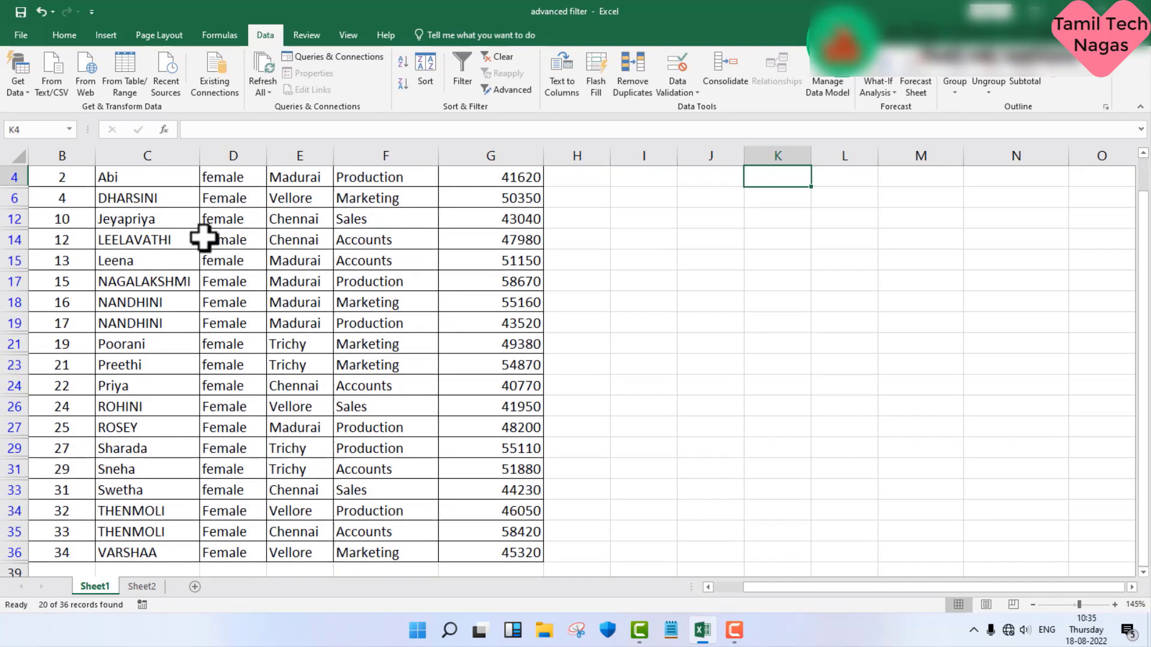
{"action": "scroll", "coordinate": [204, 236], "scroll_direction": "down", "scroll_amount": 1}
{"action": "scroll", "coordinate": [203, 237], "scroll_direction": "up", "scroll_amount": 3}
{"action": "scroll", "coordinate": [204, 237], "scroll_direction": "up", "scroll_amount": 1}
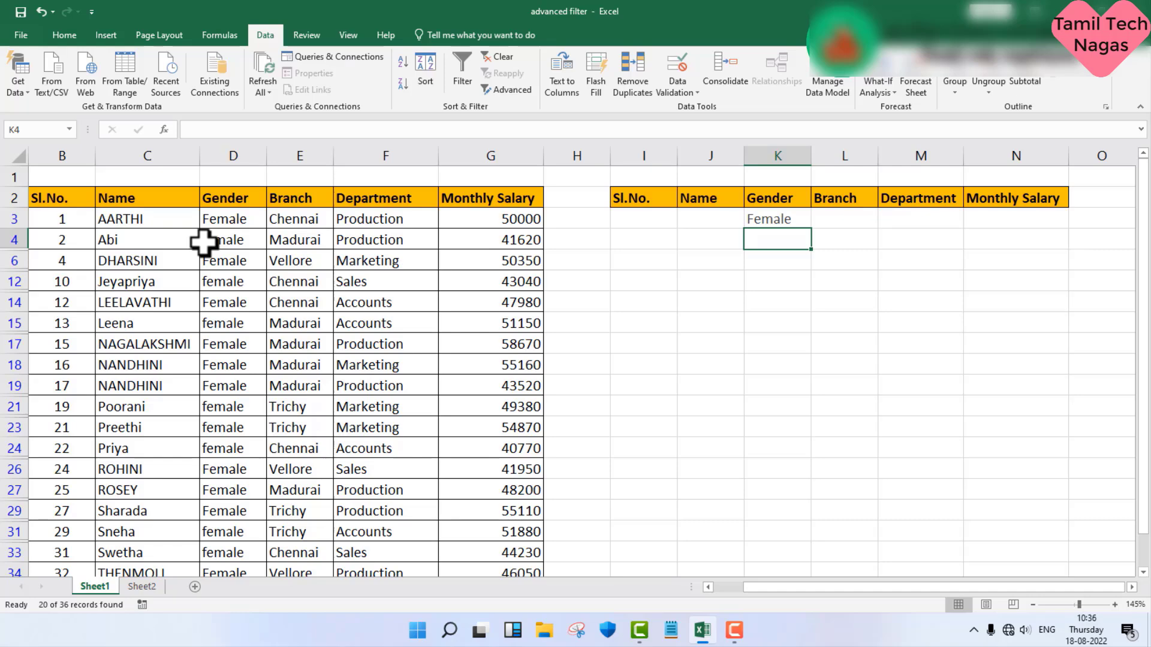
{"action": "key", "text": "ctrl+z"}
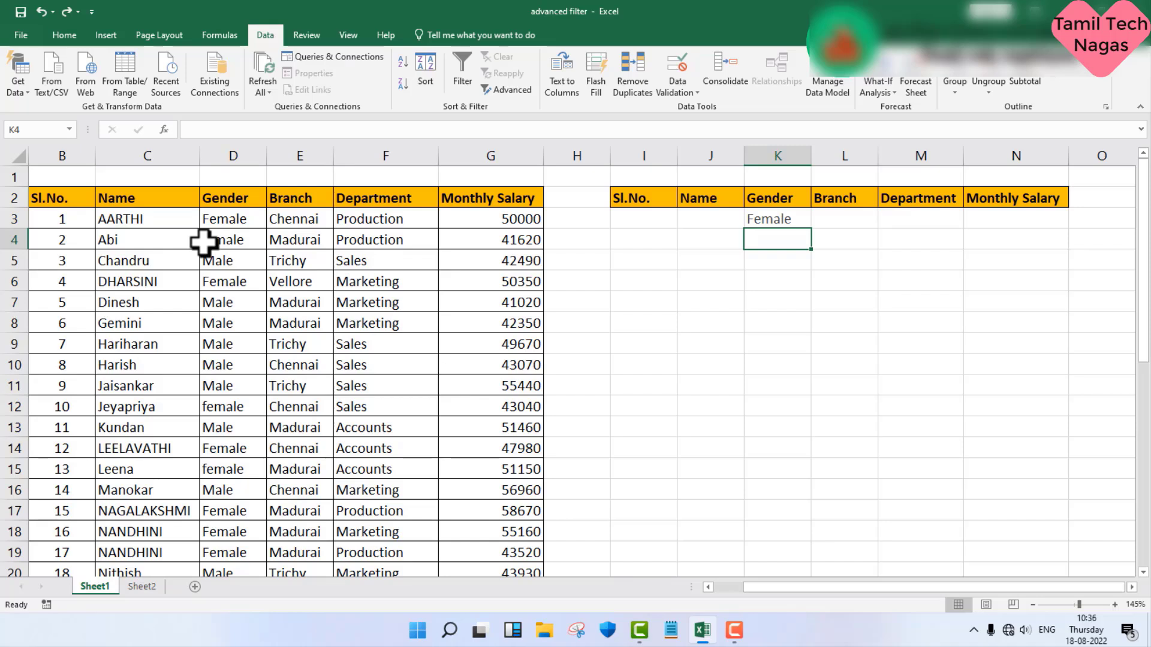
Step: Start an Advanced Filter that copies results to another location, using the employee table B2:G38 as the list range
{"action": "left_click", "coordinate": [774, 225]}
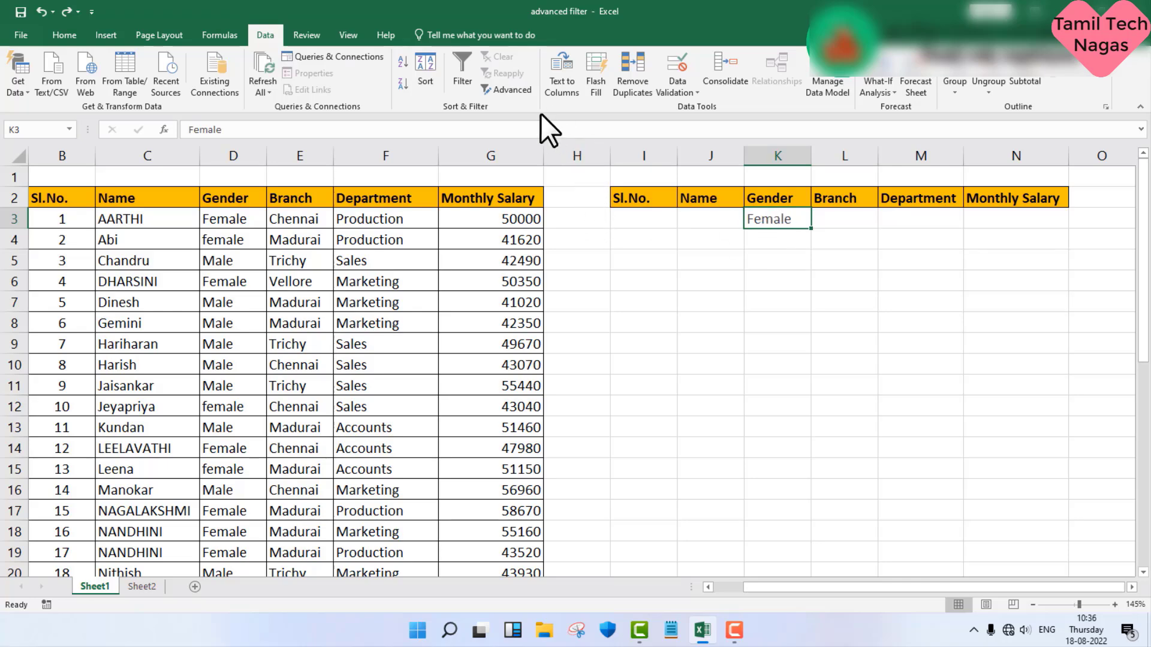
{"action": "left_click", "coordinate": [516, 90]}
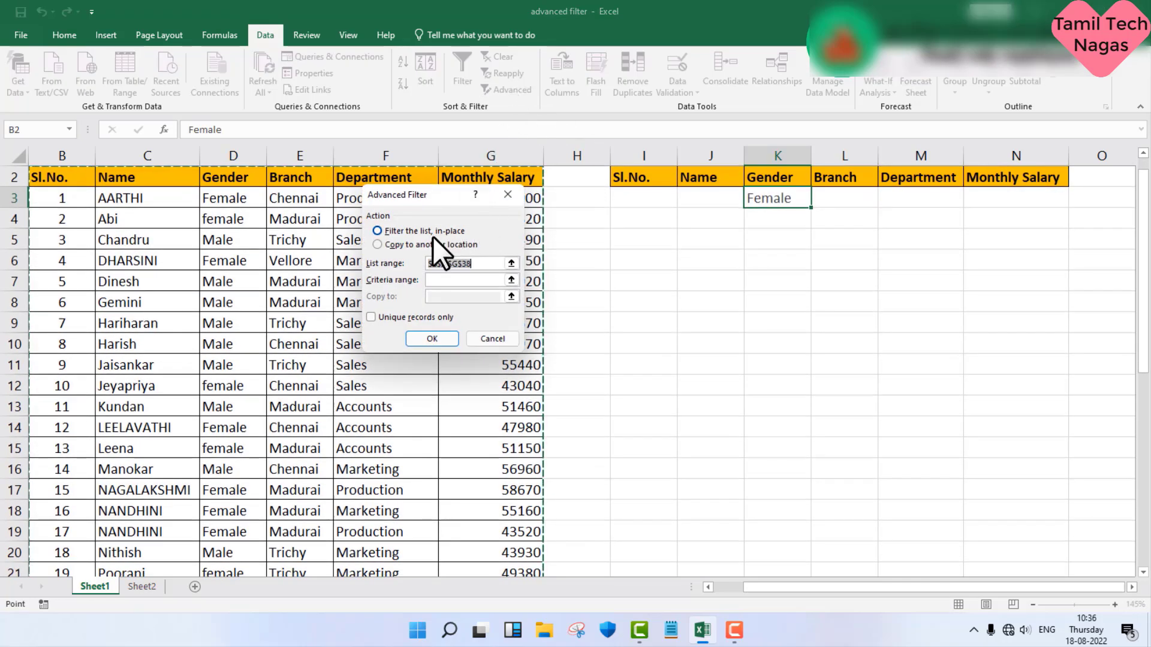
{"action": "left_click", "coordinate": [378, 244]}
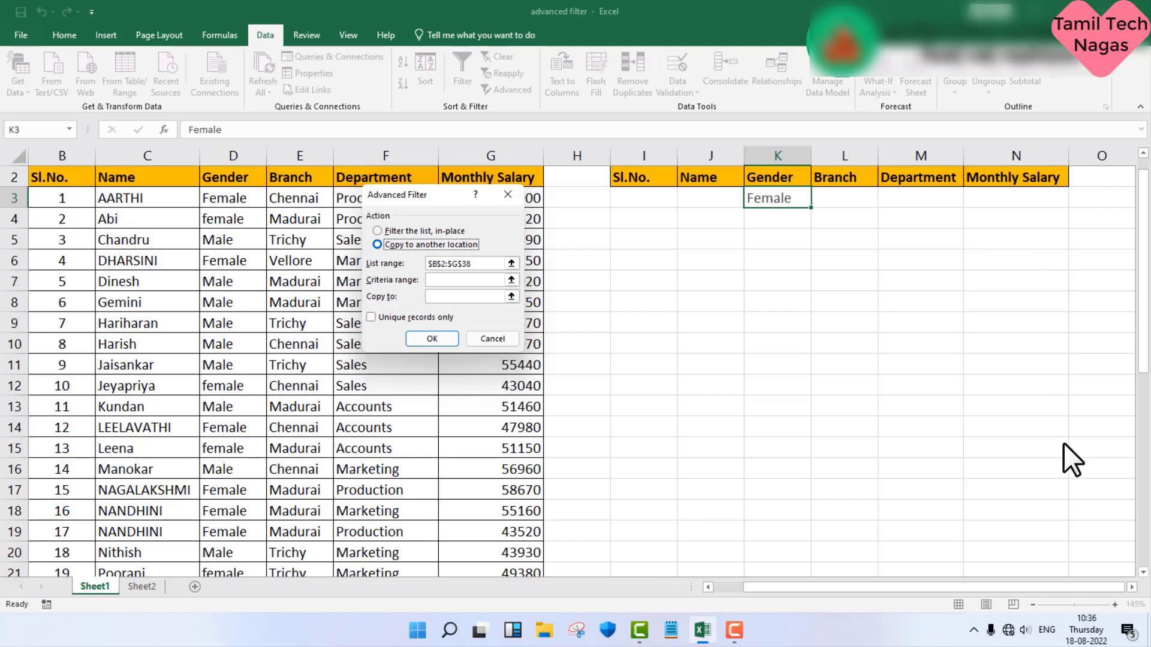
{"action": "left_click", "coordinate": [478, 264]}
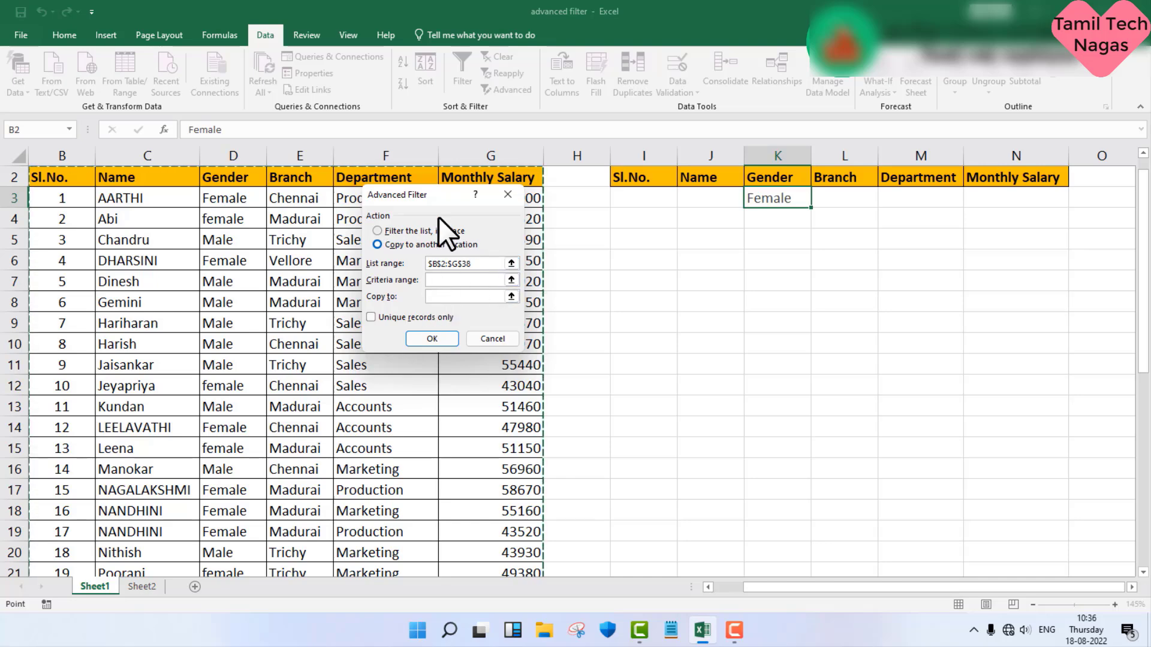
{"action": "scroll", "coordinate": [309, 303], "scroll_direction": "down", "scroll_amount": 2}
{"action": "scroll", "coordinate": [310, 303], "scroll_direction": "down", "scroll_amount": 5}
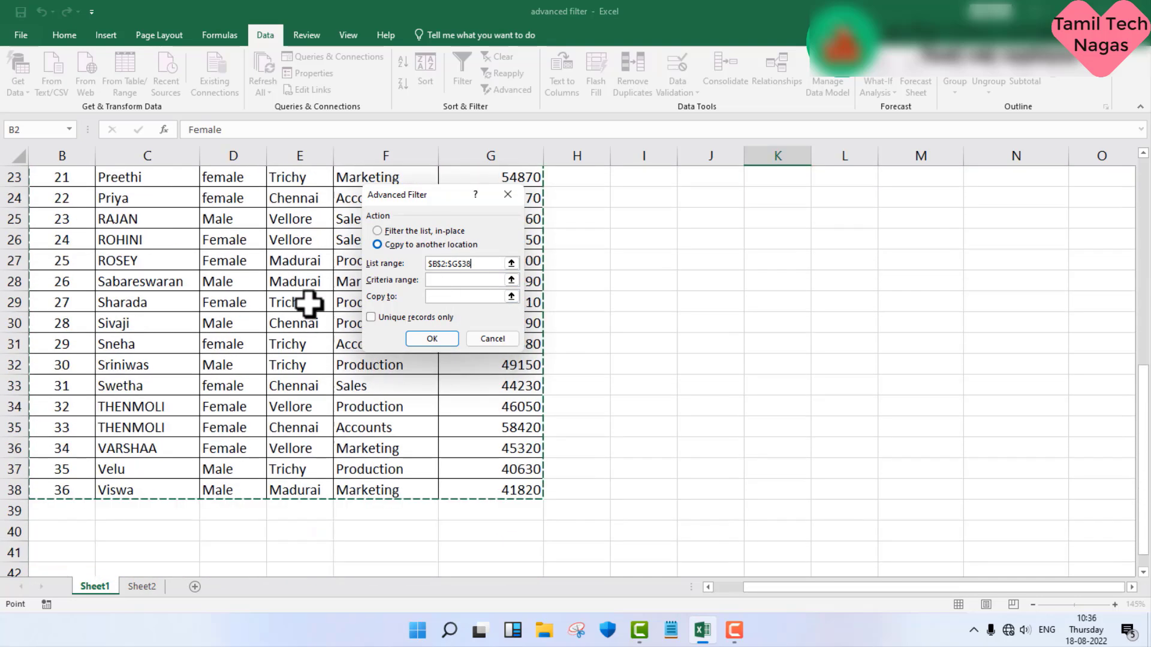
{"action": "scroll", "coordinate": [309, 303], "scroll_direction": "up", "scroll_amount": 3}
{"action": "scroll", "coordinate": [309, 303], "scroll_direction": "up", "scroll_amount": 5}
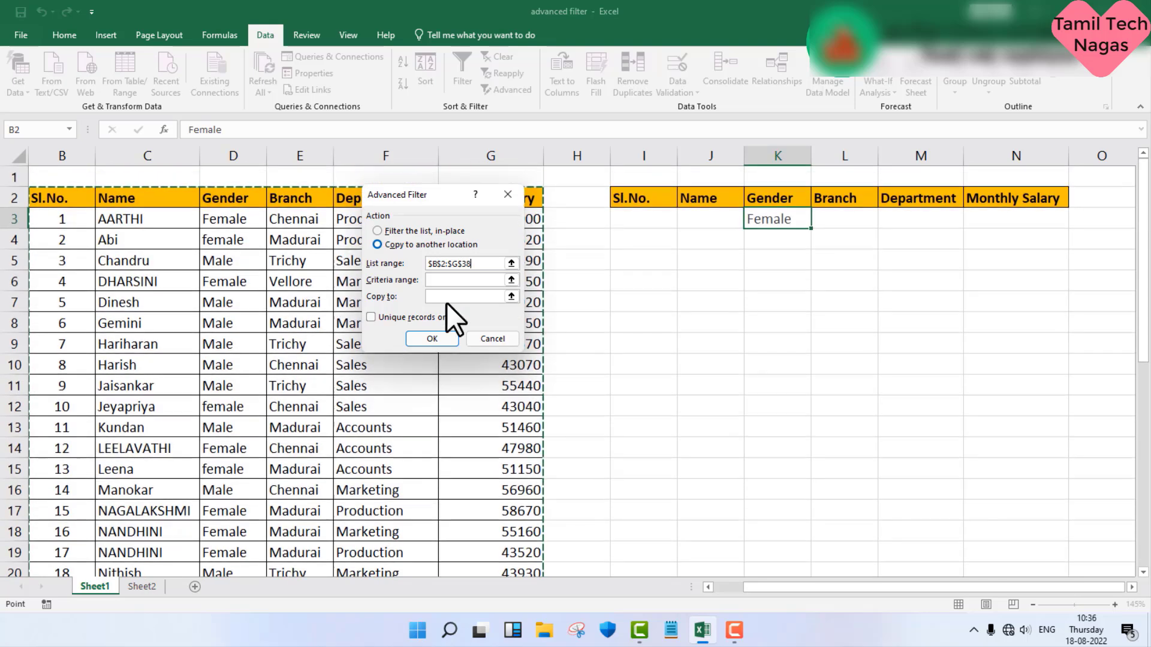
Step: Set the criteria range to I2:N3 and the copy destination to I4, and run the advanced filter
{"action": "left_click", "coordinate": [444, 283]}
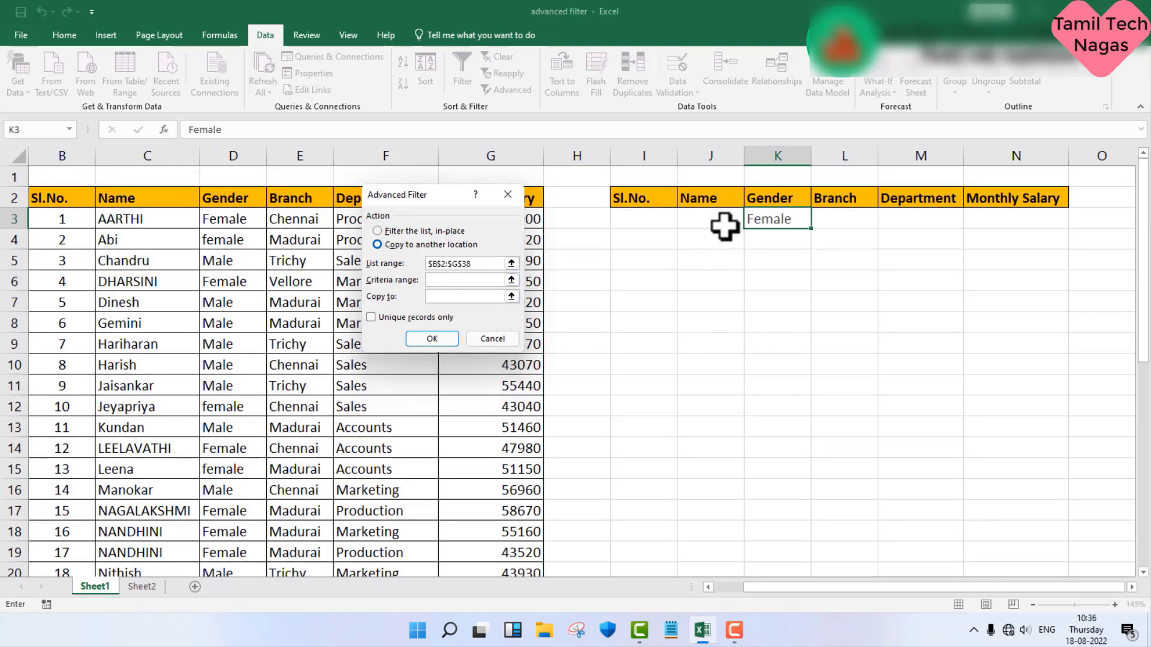
{"action": "left_click_drag", "start_coordinate": [644, 199], "coordinate": [1012, 210]}
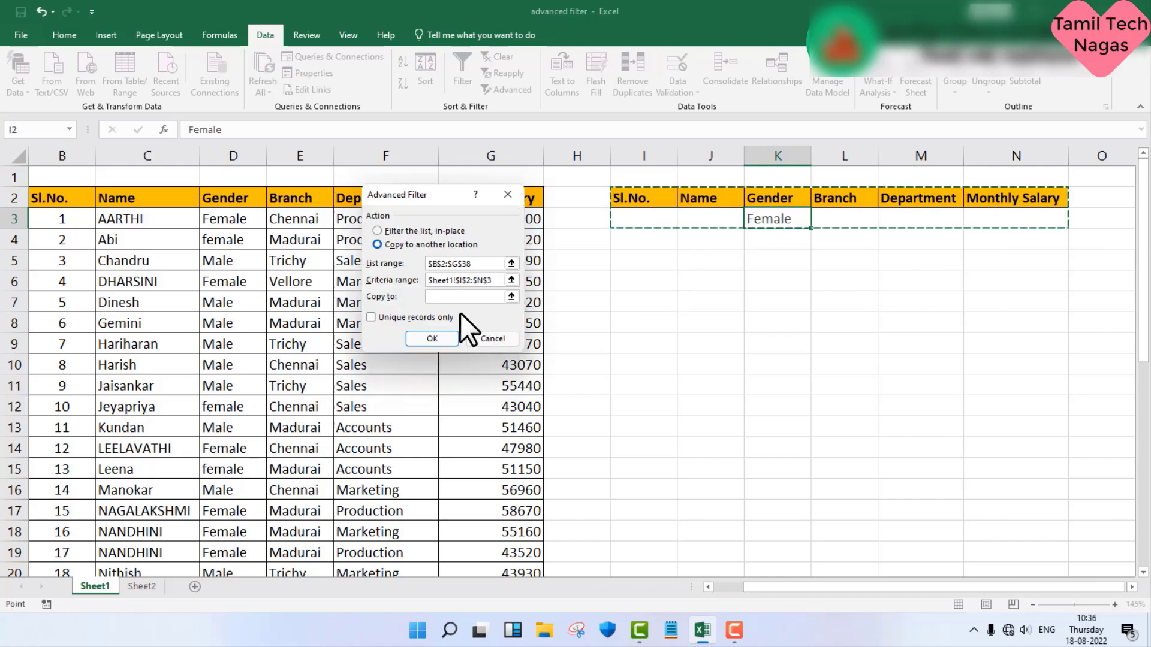
{"action": "left_click", "coordinate": [456, 297]}
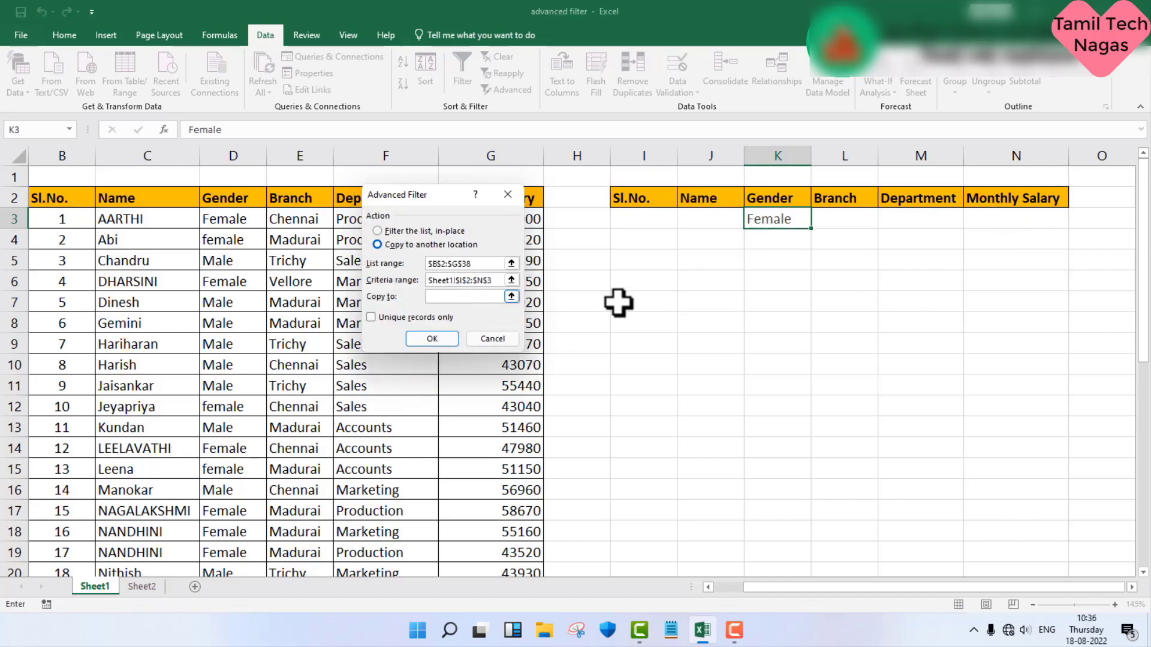
{"action": "left_click", "coordinate": [632, 247]}
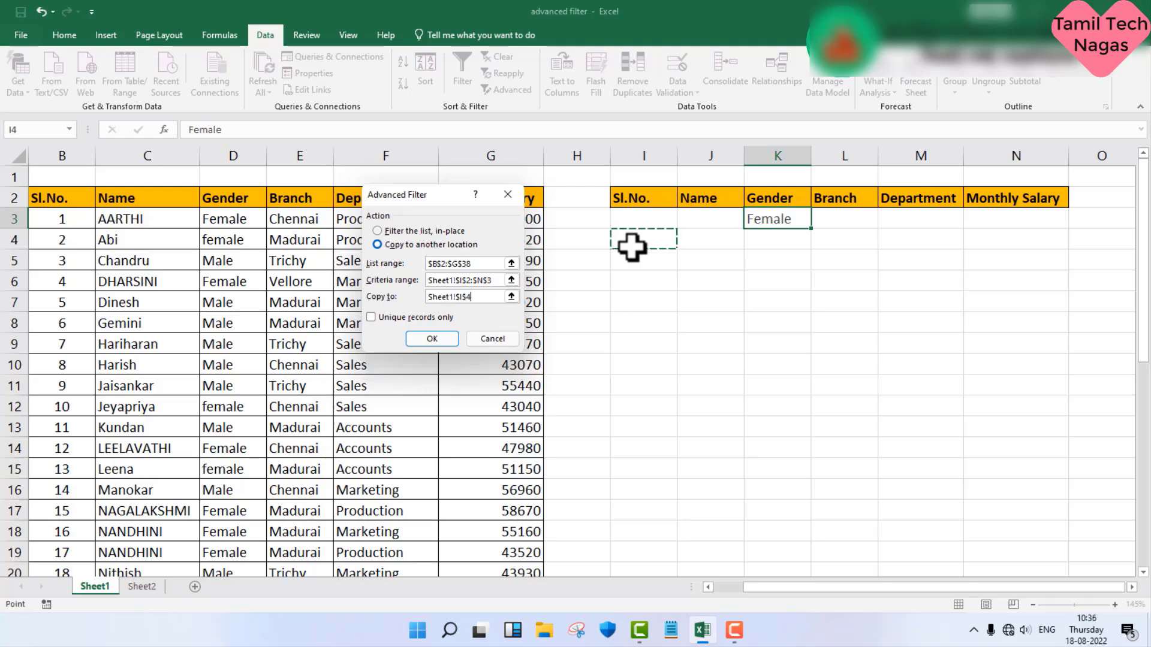
{"action": "left_click", "coordinate": [430, 339]}
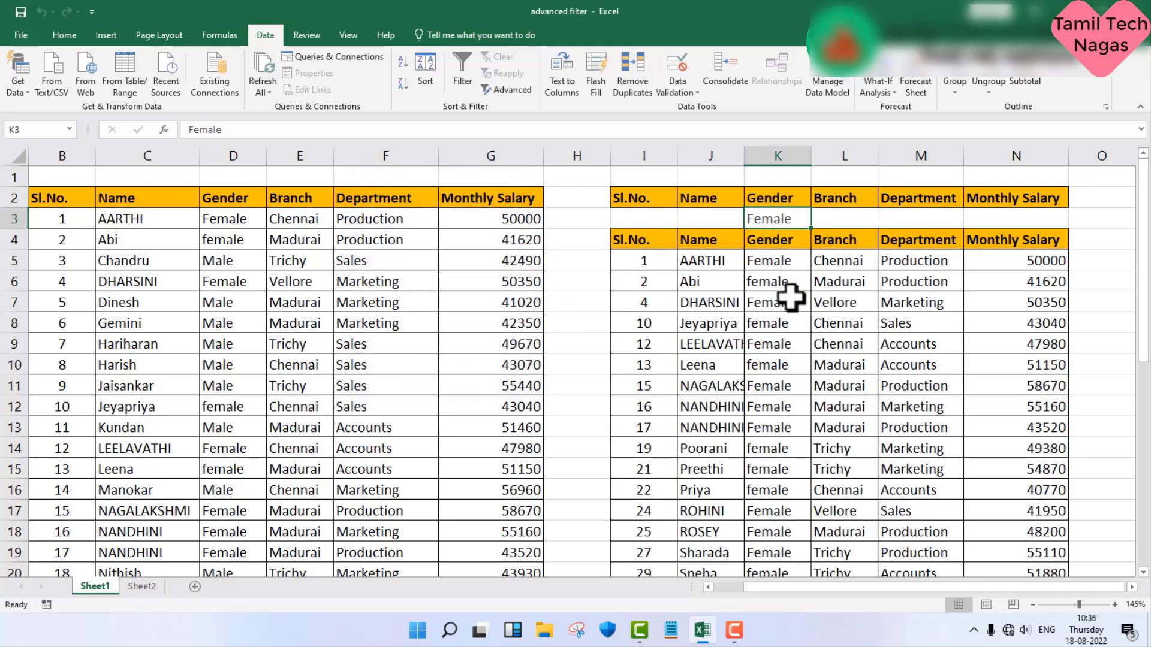
Step: Autofit the width of column J and change the Gender criterion in K3 to Male
{"action": "double_click", "coordinate": [744, 155]}
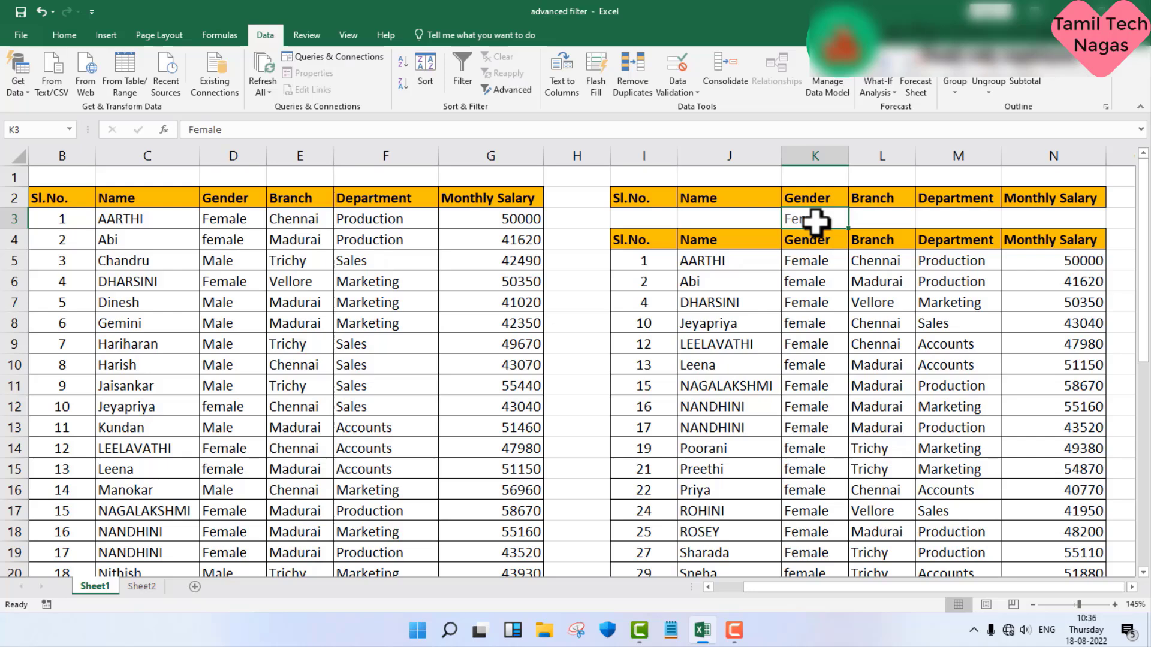
{"action": "key", "text": "Delete"}
{"action": "type", "text": "M"}
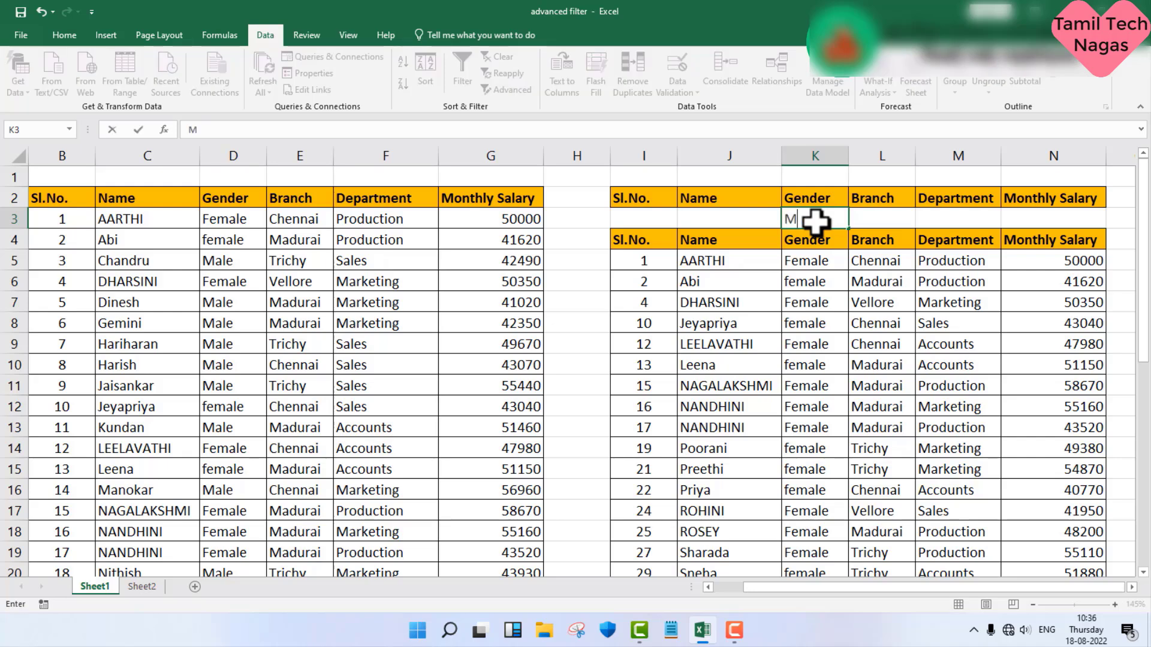
{"action": "type", "text": "ale"}
{"action": "key", "text": "Return"}
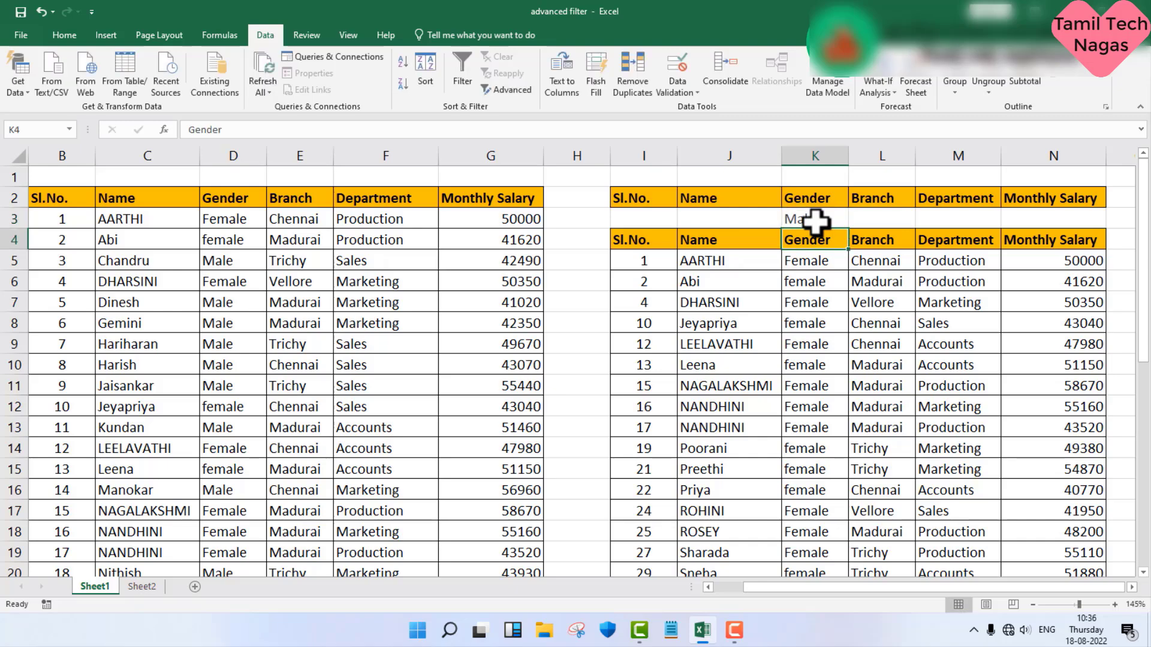
Step: Start another Advanced Filter copying to another location, keeping list range B2:G38 and reselecting I2:N3 as the criteria range
{"action": "left_click", "coordinate": [513, 90]}
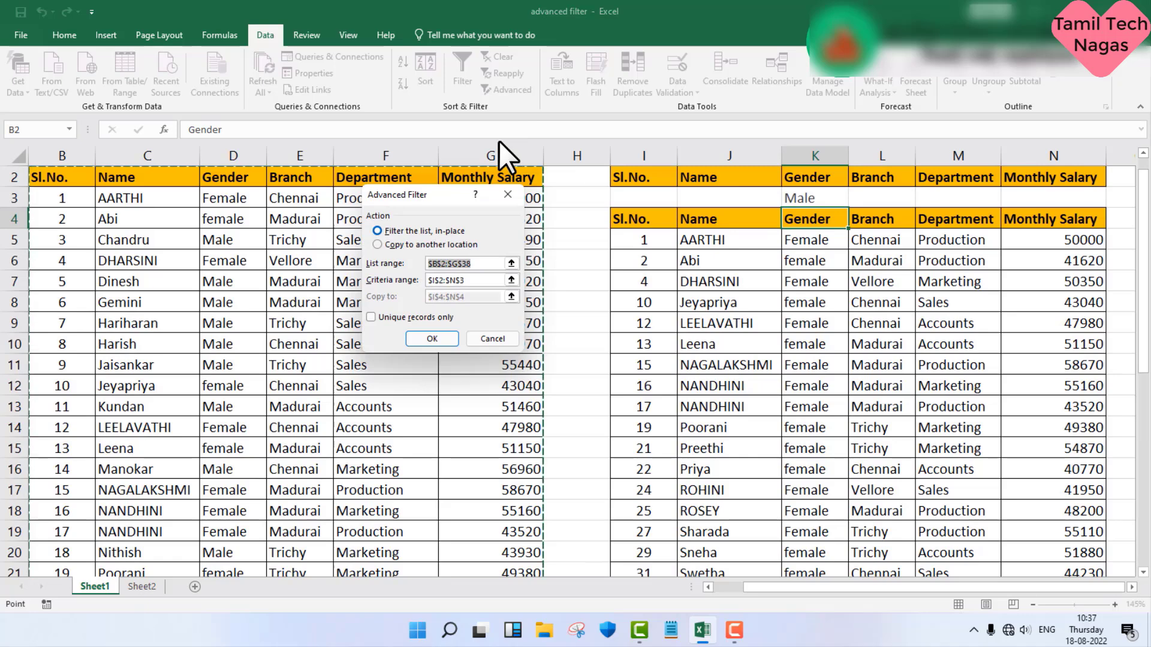
{"action": "left_click", "coordinate": [426, 243]}
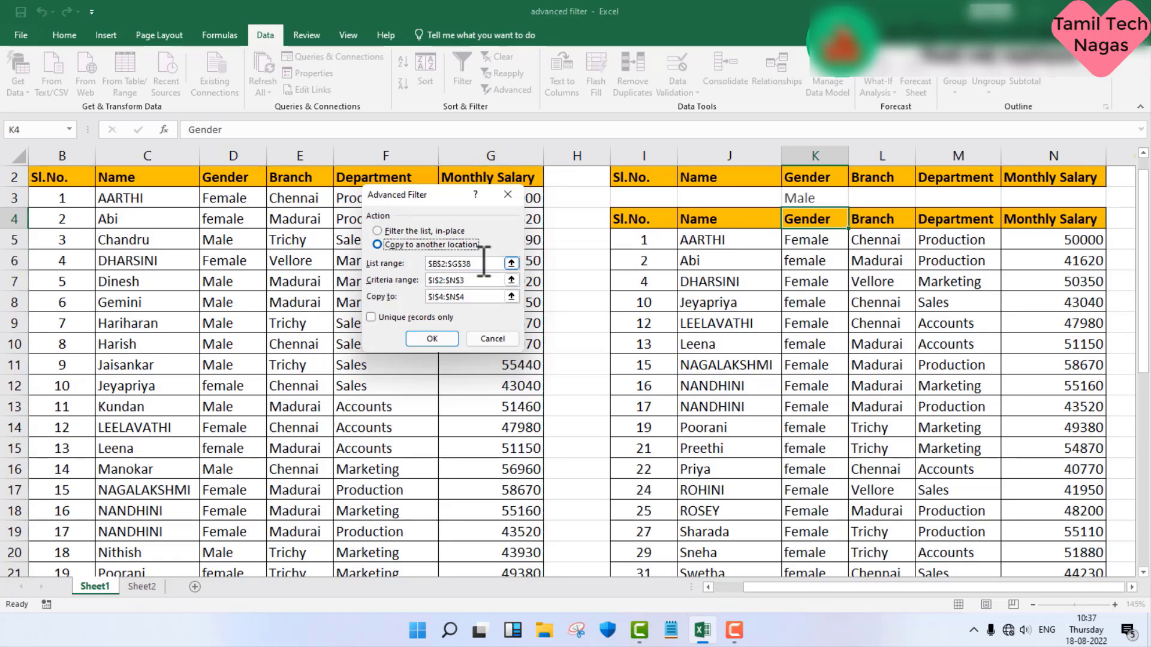
{"action": "left_click", "coordinate": [484, 262]}
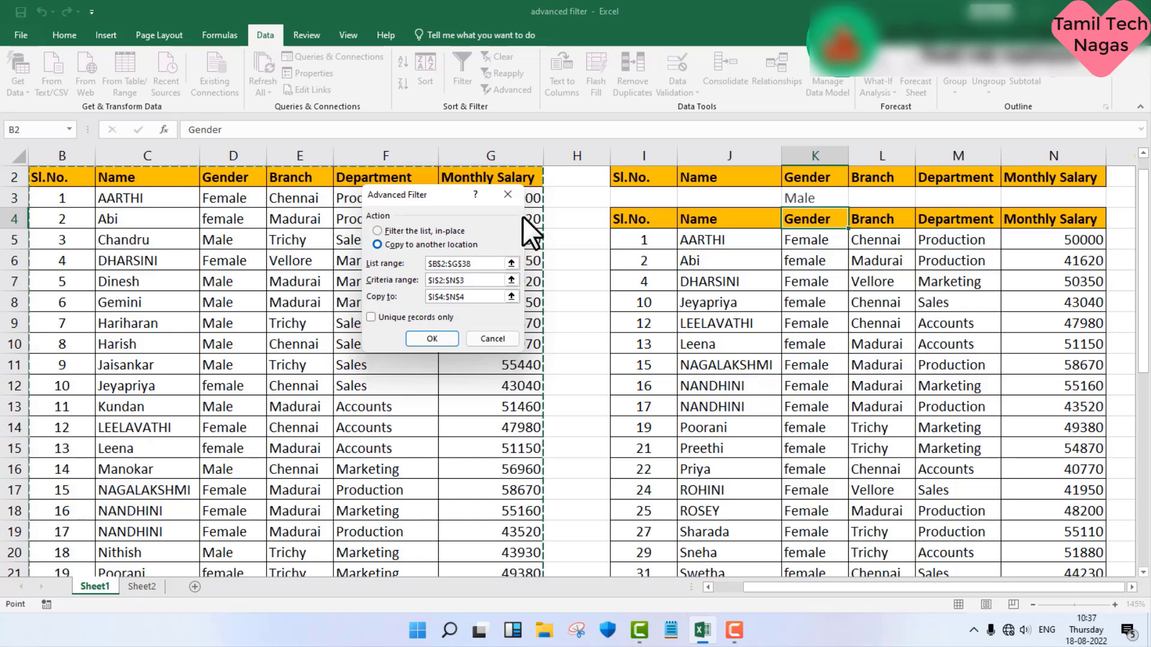
{"action": "left_click", "coordinate": [477, 286]}
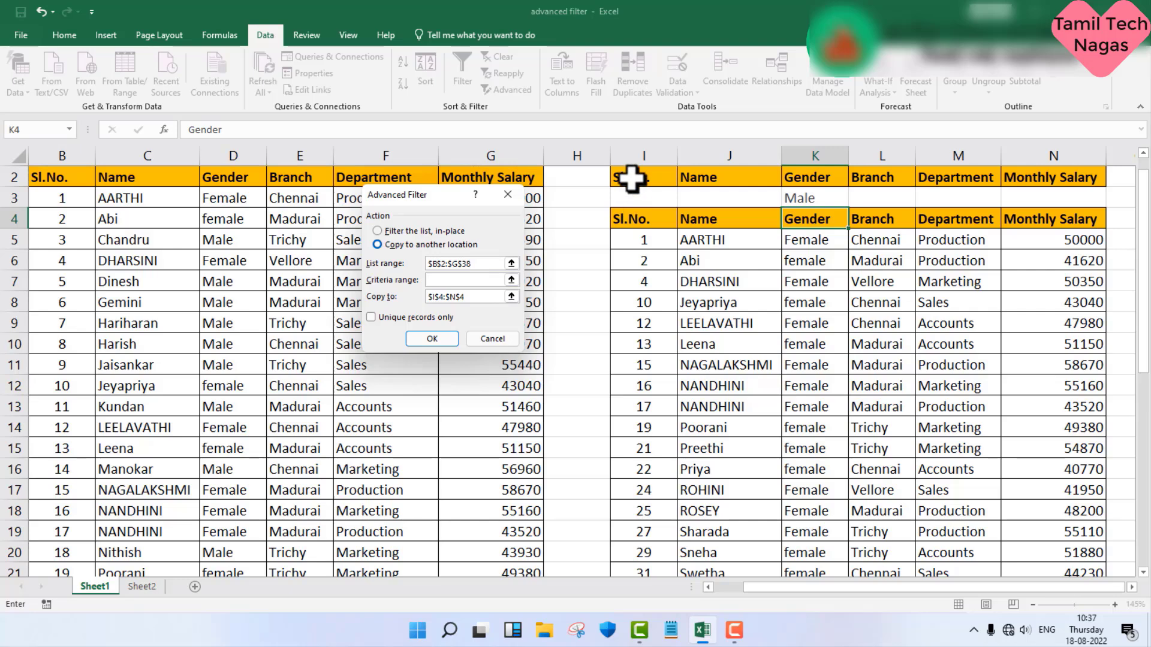
{"action": "left_click_drag", "start_coordinate": [630, 178], "coordinate": [1053, 200]}
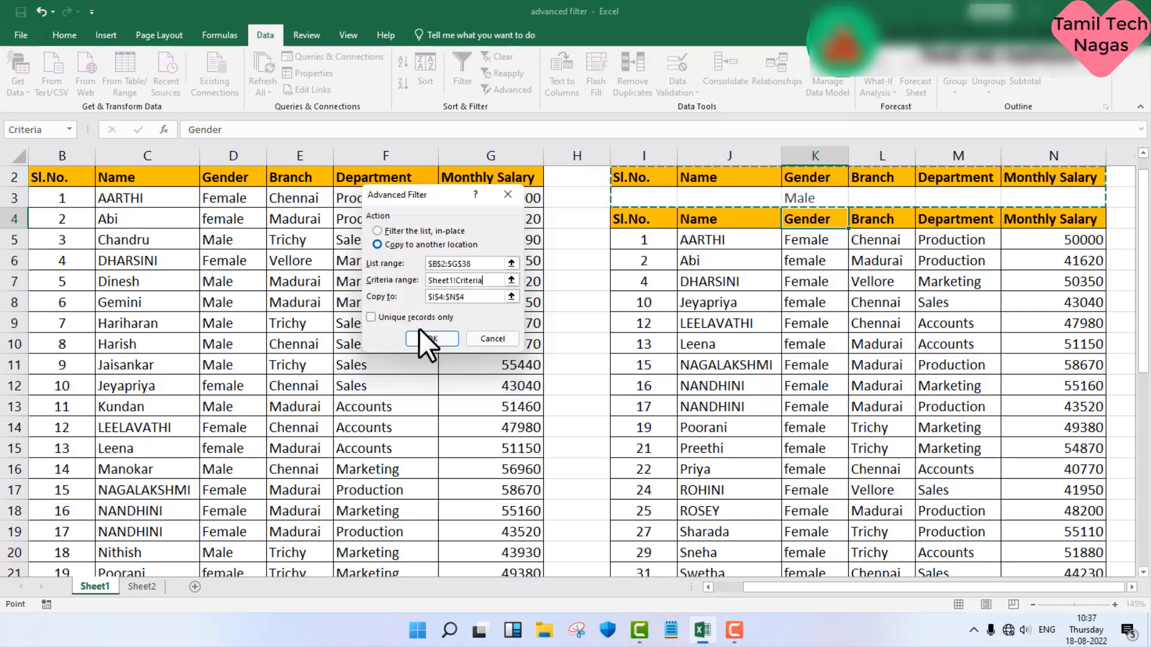
Step: Replace the copy destination with I26, below the extracted female records, and run the advanced filter
{"action": "left_click", "coordinate": [480, 297]}
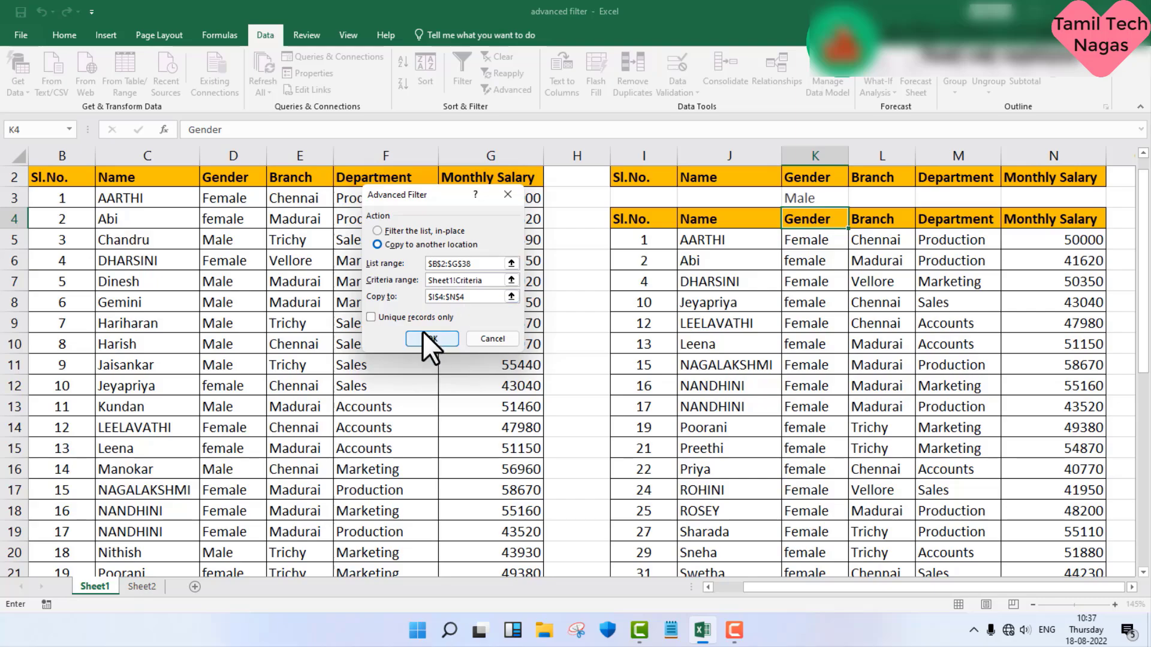
{"action": "key", "text": "BackSpace"}
{"action": "key", "text": "BackSpace"}
{"action": "key", "text": "BackSpace"}
{"action": "key", "text": "BackSpace"}
{"action": "key", "text": "BackSpace"}
{"action": "key", "text": "BackSpace"}
{"action": "key", "text": "BackSpace"}
{"action": "key", "text": "BackSpace"}
{"action": "key", "text": "BackSpace"}
{"action": "scroll", "coordinate": [577, 368], "scroll_direction": "down", "scroll_amount": 5}
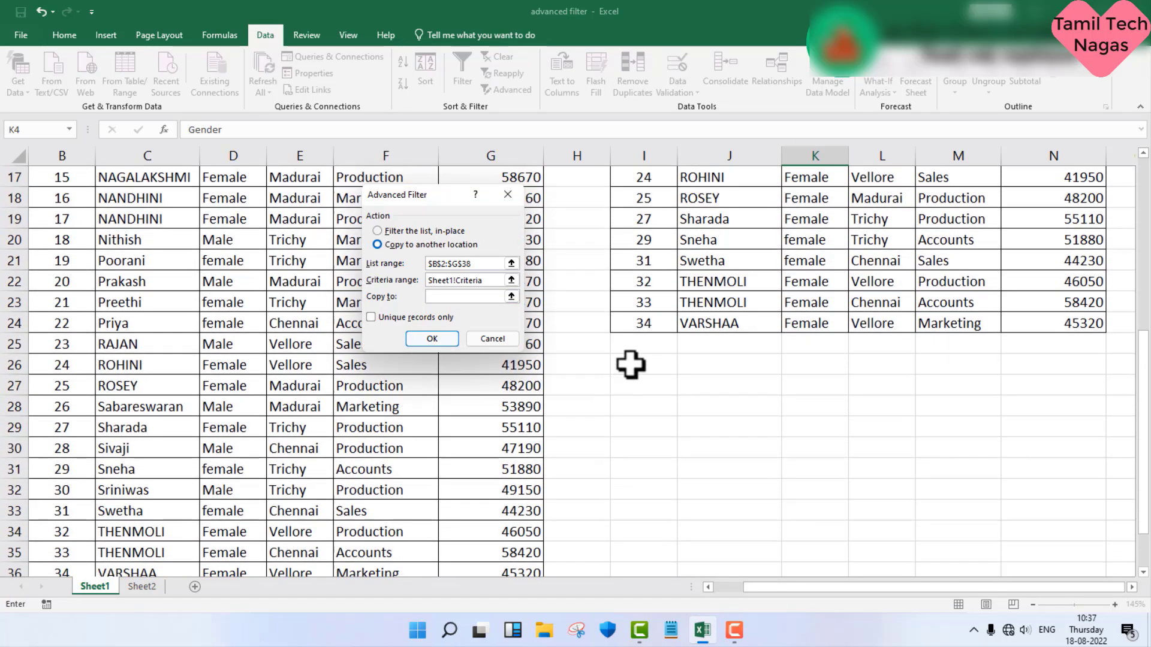
{"action": "left_click", "coordinate": [624, 363]}
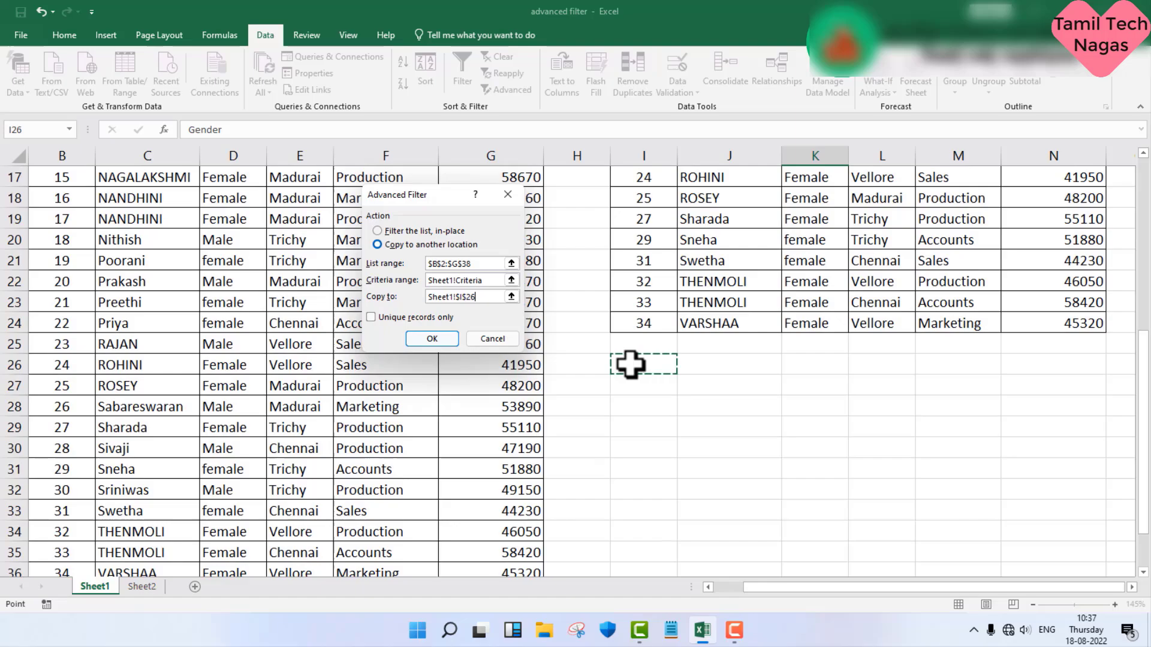
{"action": "left_click", "coordinate": [452, 343]}
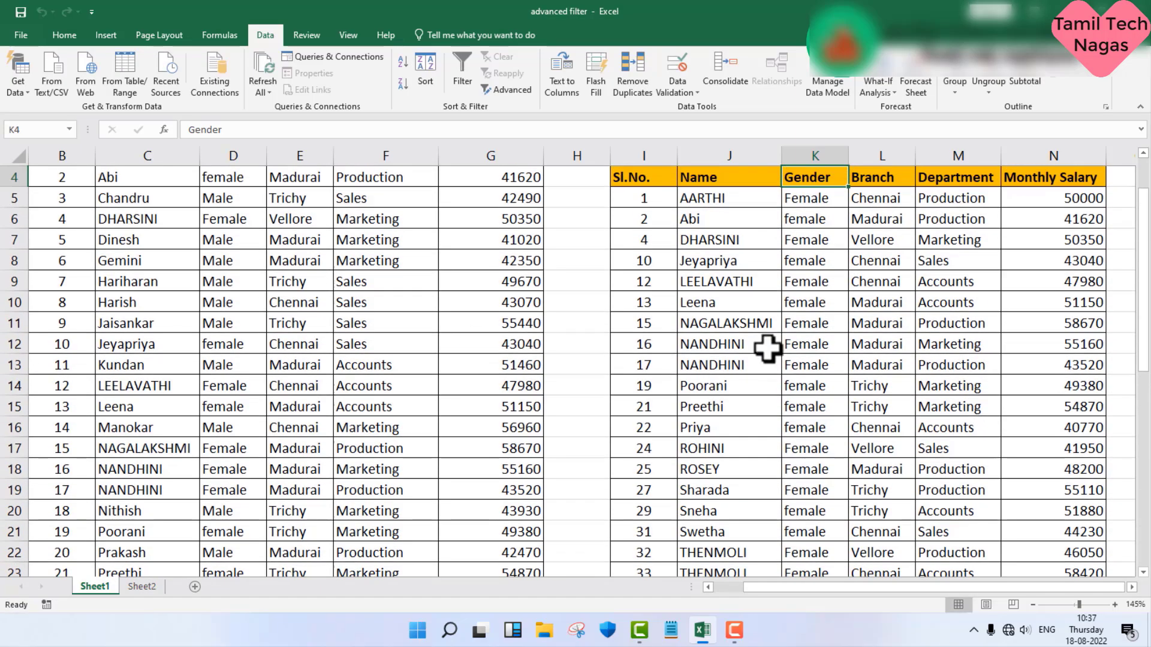
Step: Examine the extracted female and male record lists against the Gender criterion
{"action": "scroll", "coordinate": [765, 347], "scroll_direction": "down", "scroll_amount": 5}
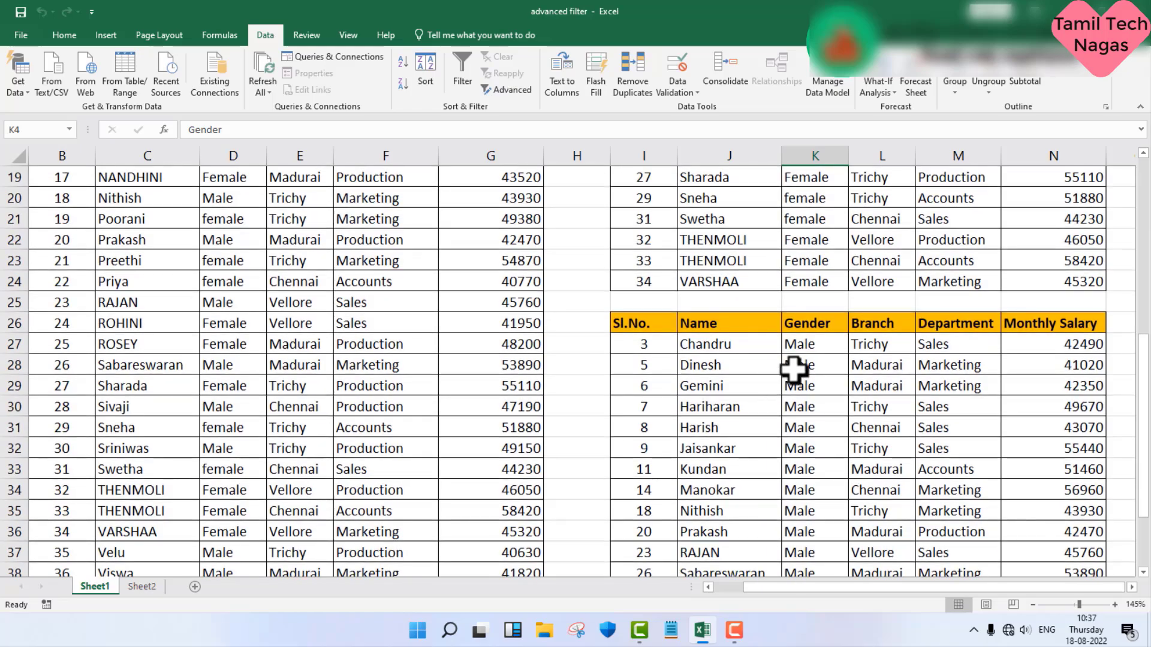
{"action": "scroll", "coordinate": [817, 370], "scroll_direction": "down", "scroll_amount": 2}
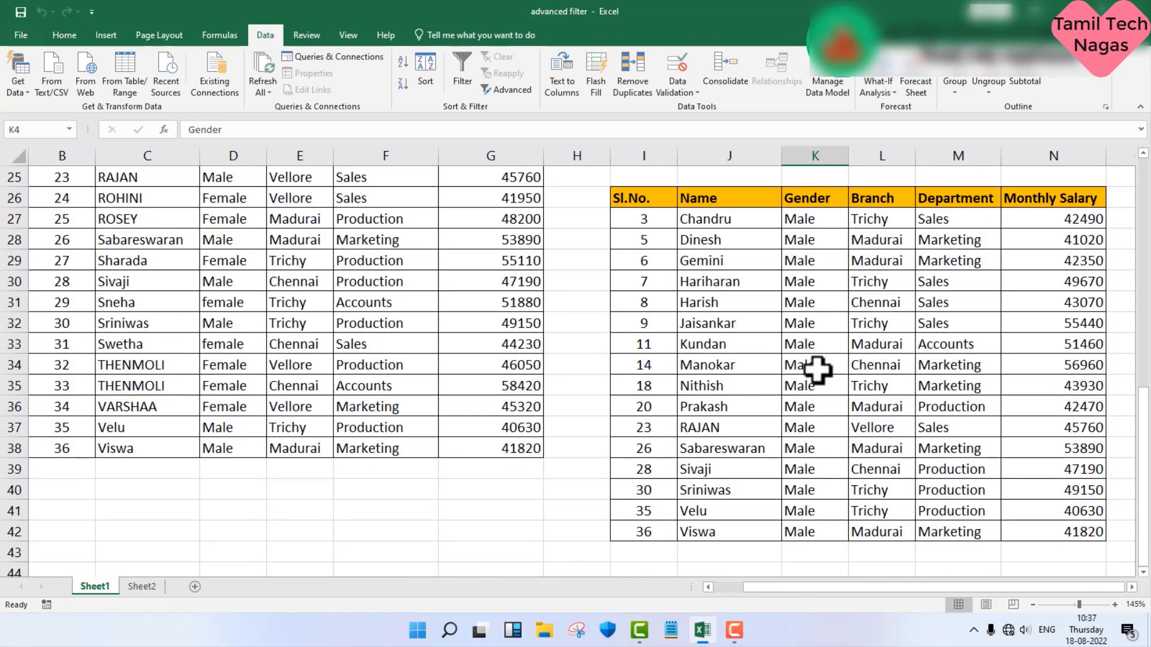
{"action": "scroll", "coordinate": [818, 370], "scroll_direction": "down", "scroll_amount": 1}
{"action": "scroll", "coordinate": [818, 370], "scroll_direction": "up", "scroll_amount": 6}
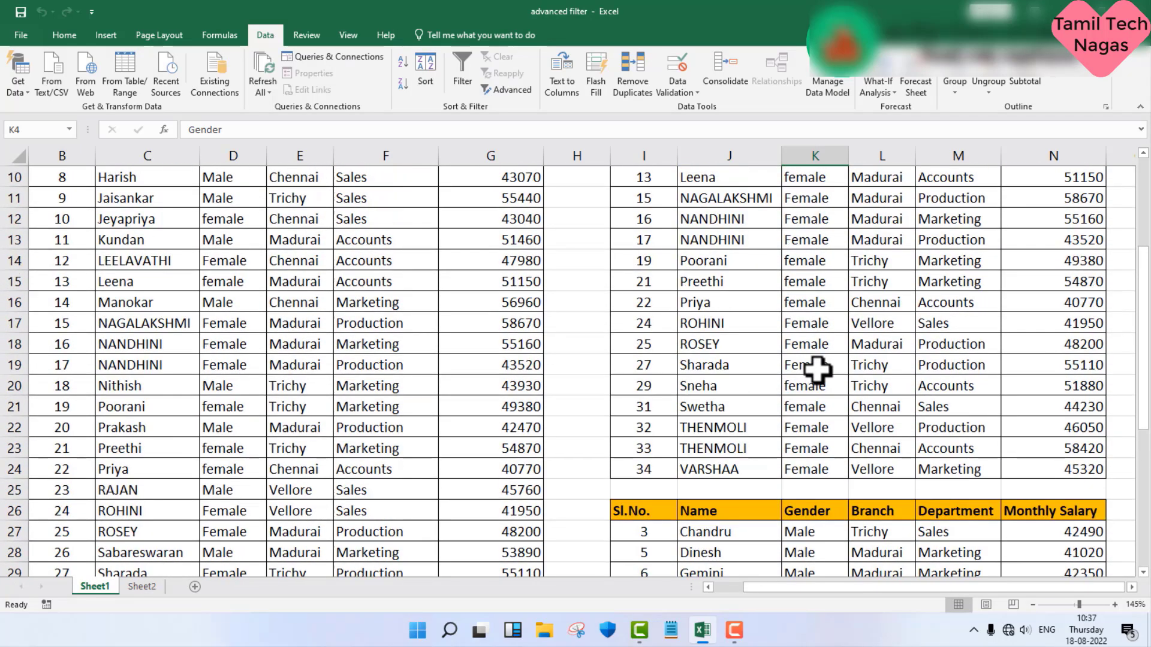
{"action": "scroll", "coordinate": [818, 369], "scroll_direction": "up", "scroll_amount": 2}
{"action": "scroll", "coordinate": [818, 369], "scroll_direction": "down", "scroll_amount": 5}
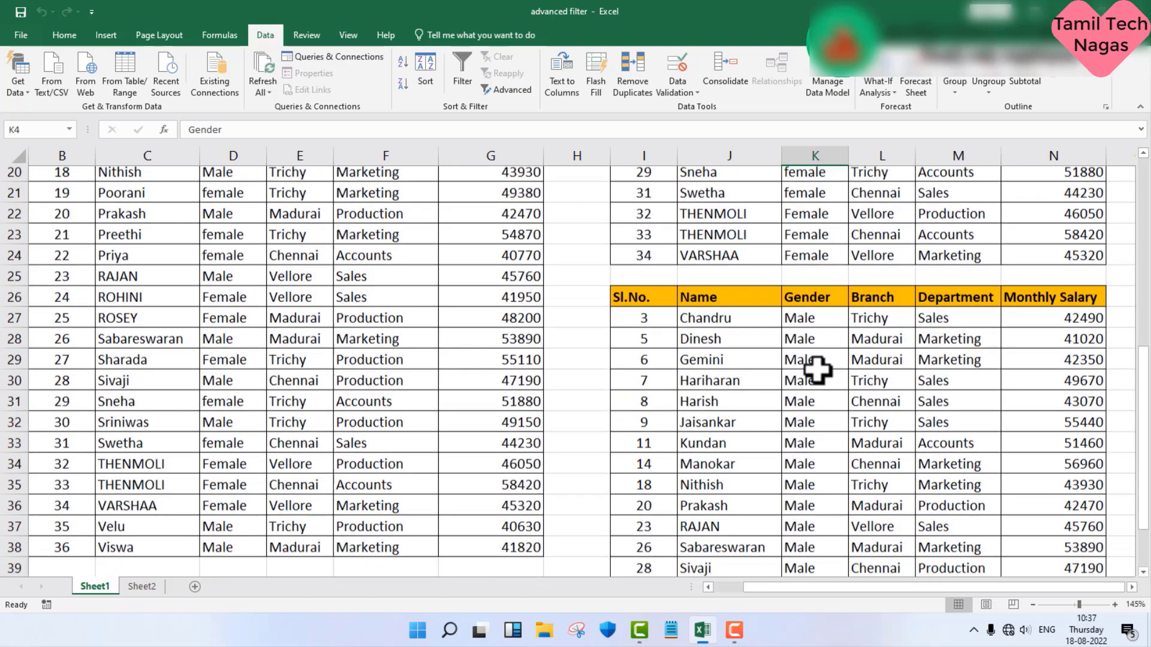
{"action": "scroll", "coordinate": [817, 370], "scroll_direction": "down", "scroll_amount": 2}
{"action": "scroll", "coordinate": [818, 370], "scroll_direction": "up", "scroll_amount": 9}
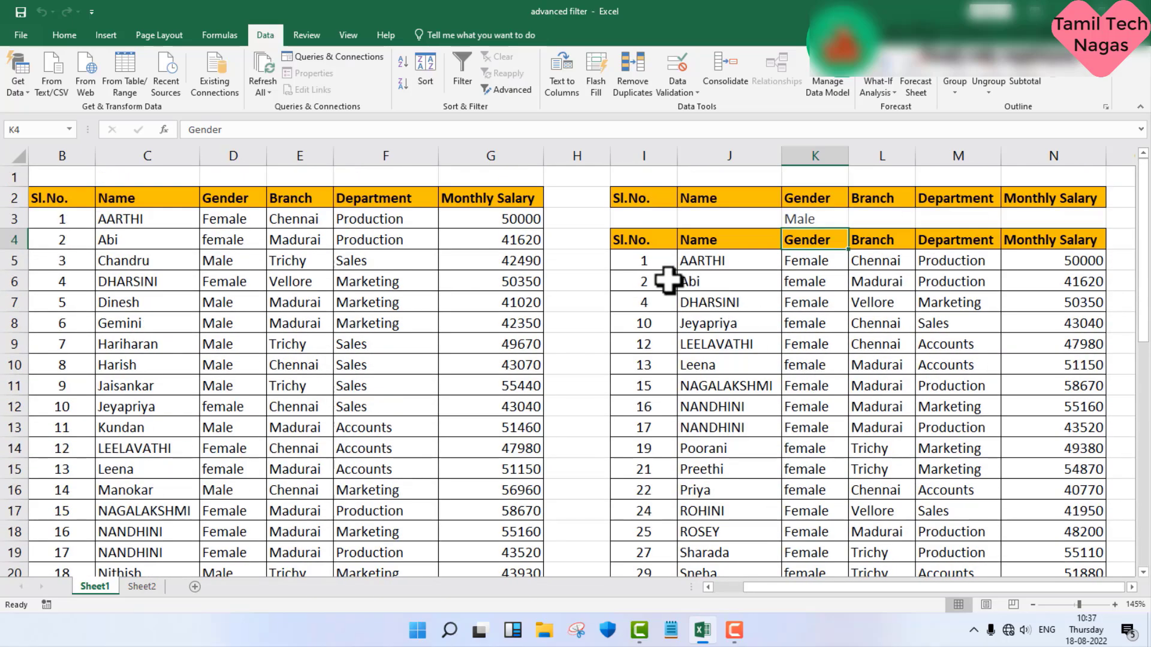
Step: Renumber the extracted female list by filling the Sl.No. series down from 1 and 2 in I5:I6
{"action": "left_click_drag", "start_coordinate": [663, 260], "coordinate": [663, 287]}
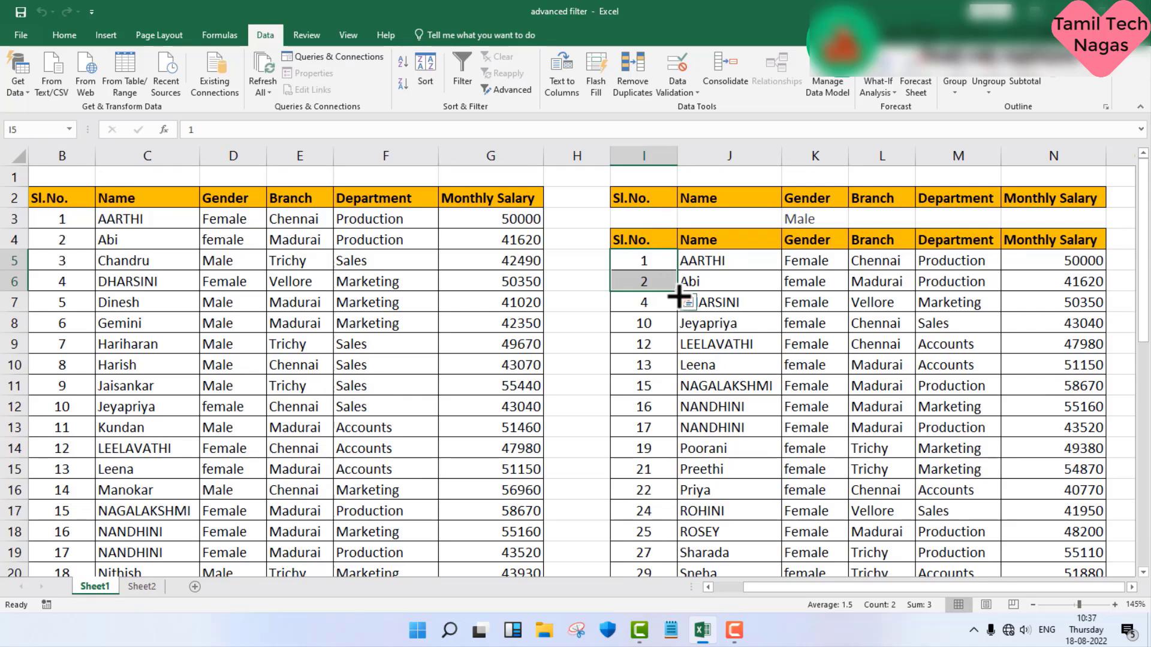
{"action": "double_click", "coordinate": [679, 292]}
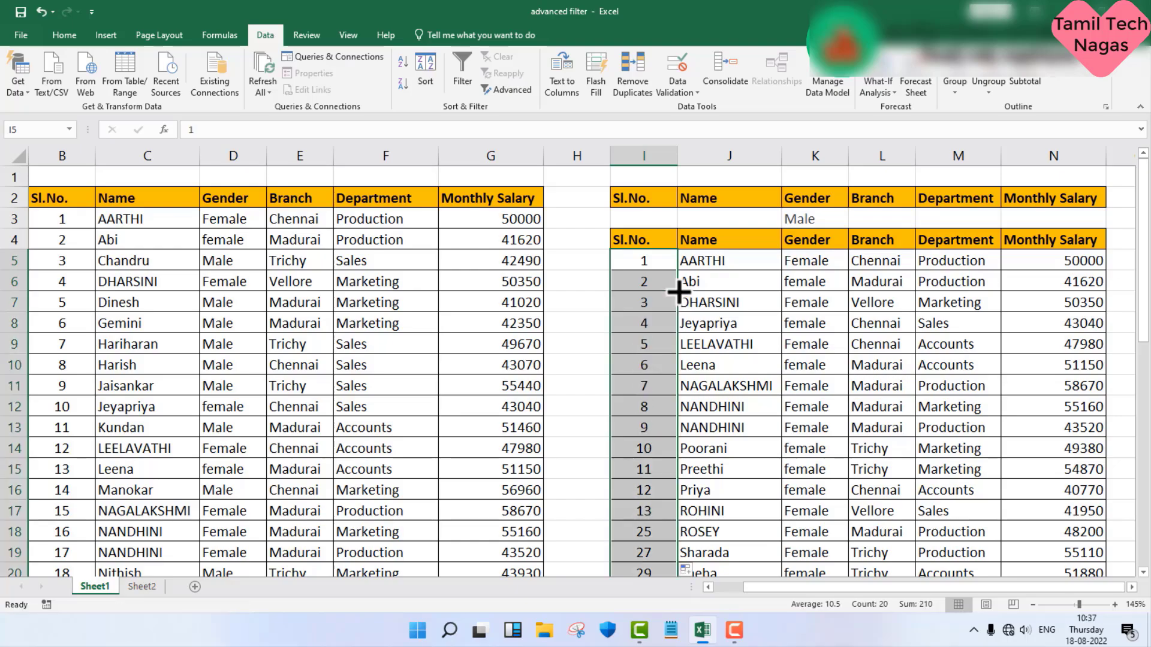
Step: Replace the first two serial numbers of the extracted male list in I27 and I28 with 1 and 2
{"action": "scroll", "coordinate": [675, 309], "scroll_direction": "down", "scroll_amount": 3}
{"action": "scroll", "coordinate": [672, 313], "scroll_direction": "down", "scroll_amount": 5}
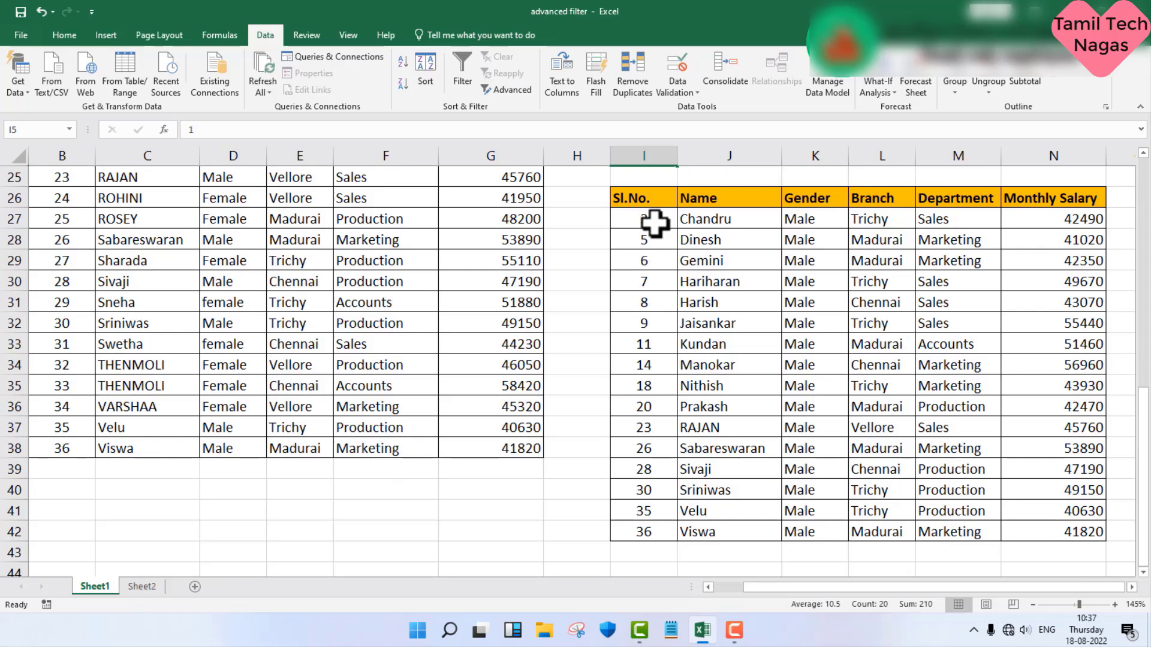
{"action": "left_click_drag", "start_coordinate": [658, 221], "coordinate": [658, 234]}
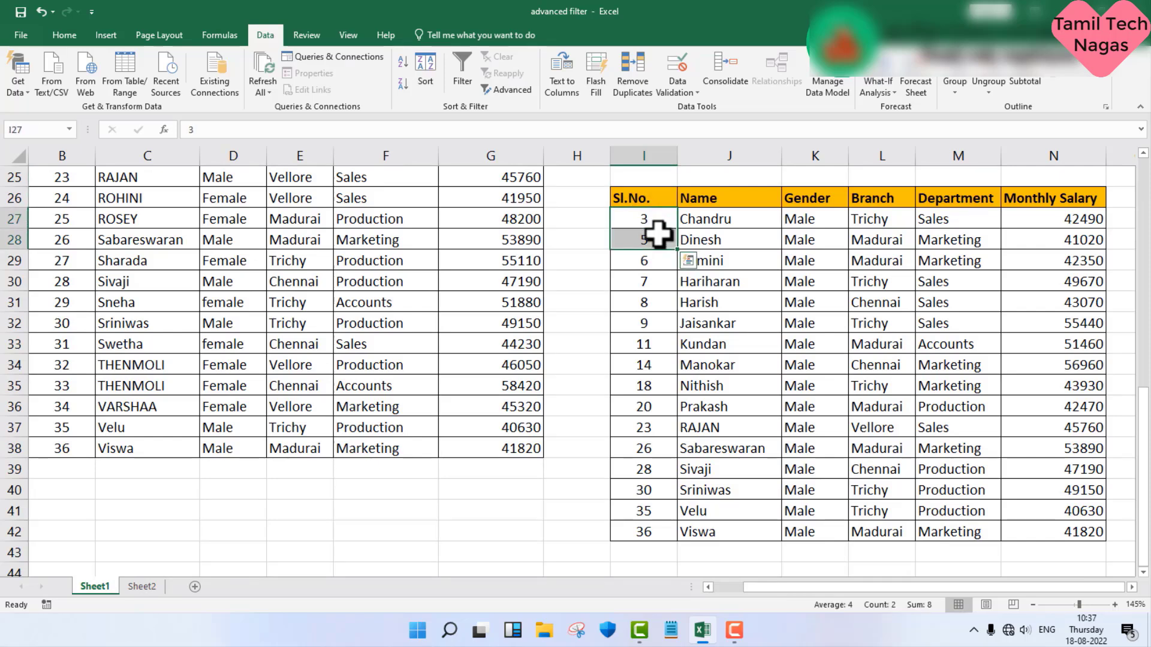
{"action": "key", "text": "Delete"}
{"action": "left_click", "coordinate": [657, 217]}
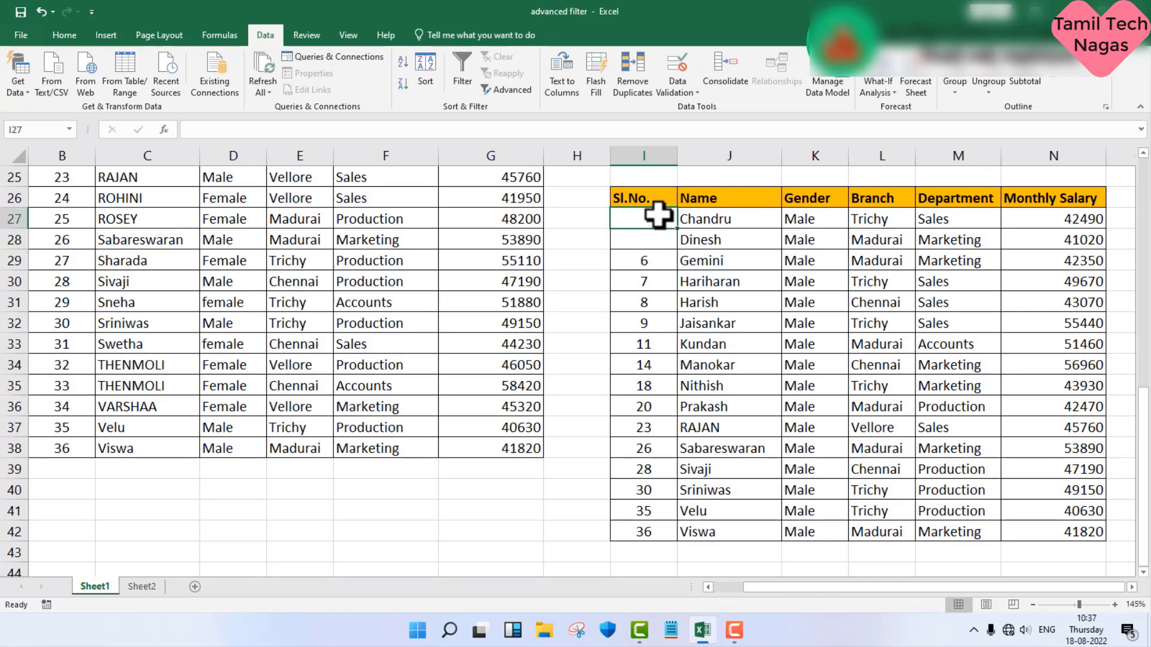
{"action": "type", "text": "1"}
{"action": "key", "text": "Return"}
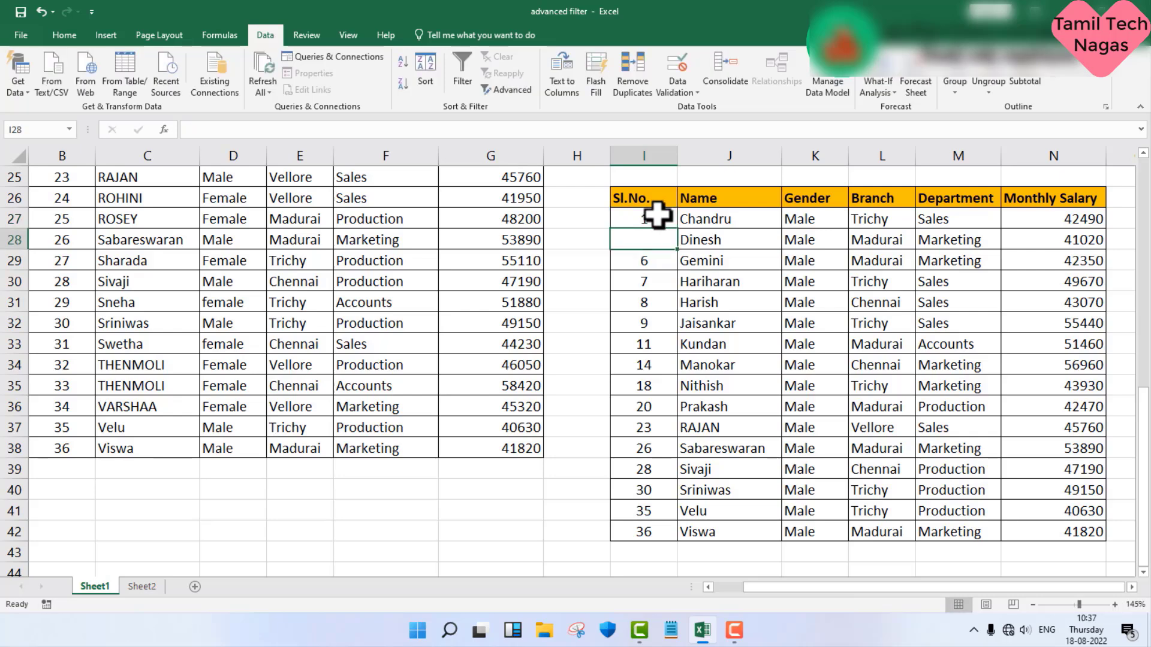
{"action": "type", "text": "2"}
{"action": "key", "text": "Return"}
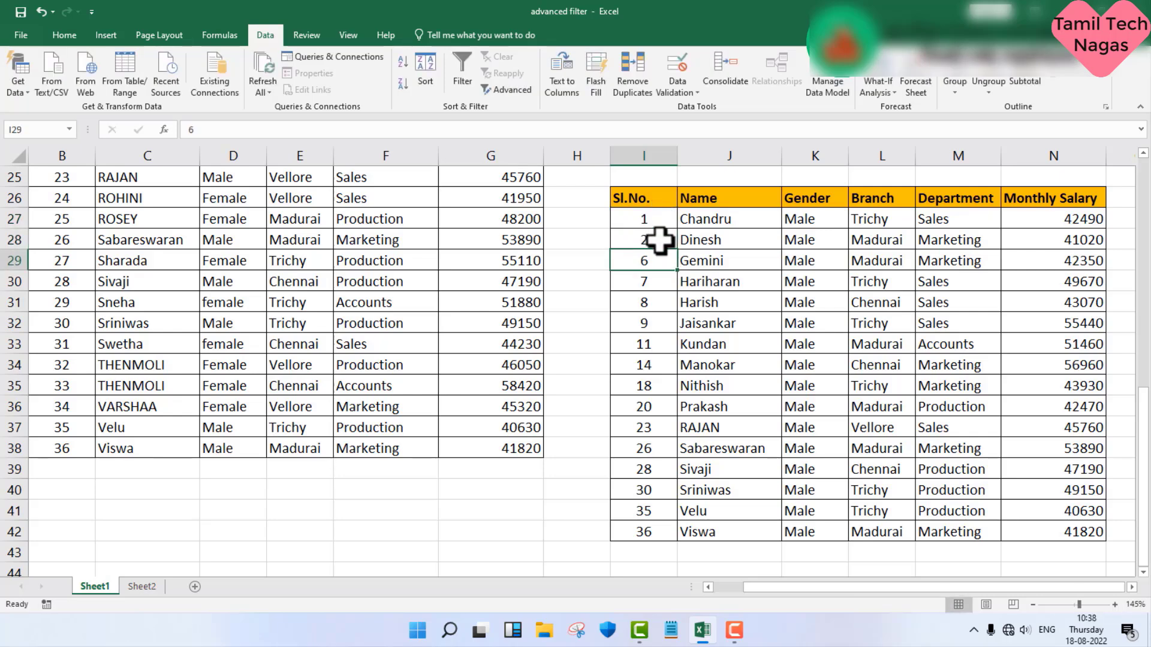
Step: Renumber the extracted male list by filling the Sl.No. series down from 1 and 2 in I27:I28
{"action": "left_click_drag", "start_coordinate": [656, 222], "coordinate": [658, 239]}
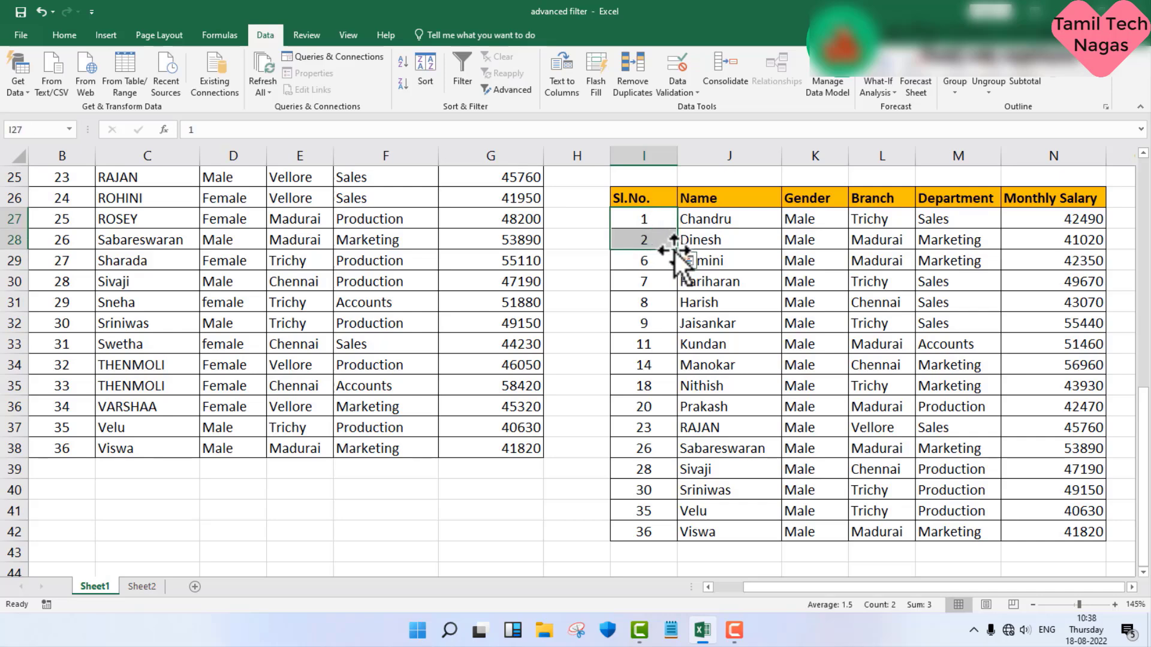
{"action": "double_click", "coordinate": [680, 255]}
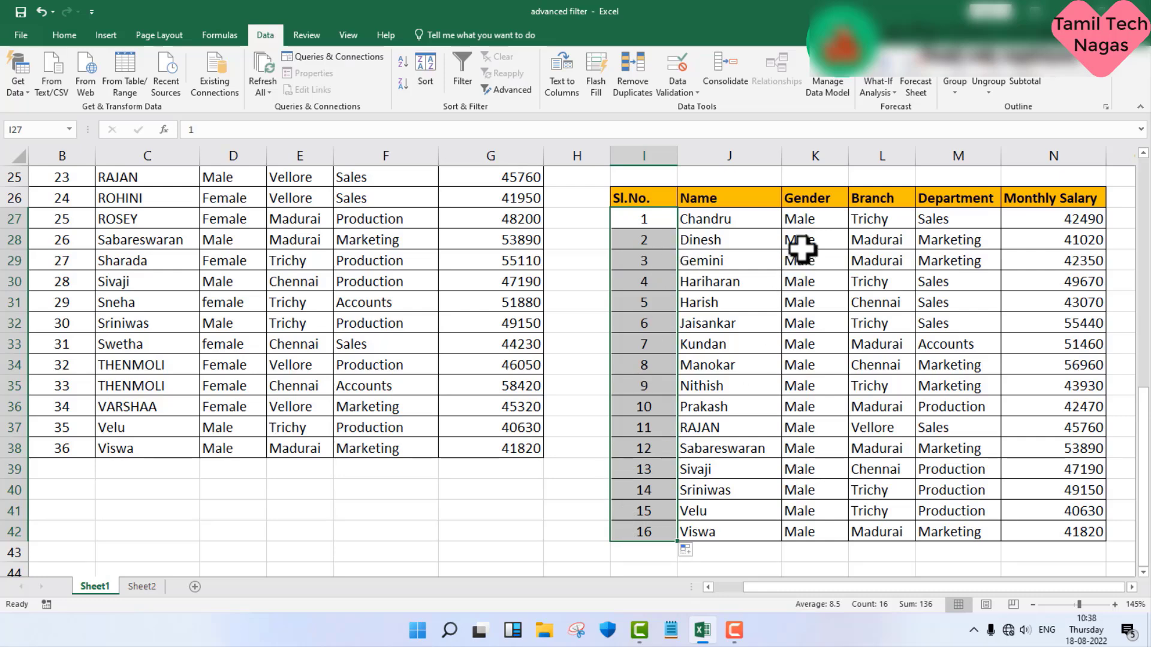
{"action": "scroll", "coordinate": [737, 462], "scroll_direction": "up", "scroll_amount": 2}
{"action": "scroll", "coordinate": [737, 461], "scroll_direction": "up", "scroll_amount": 5}
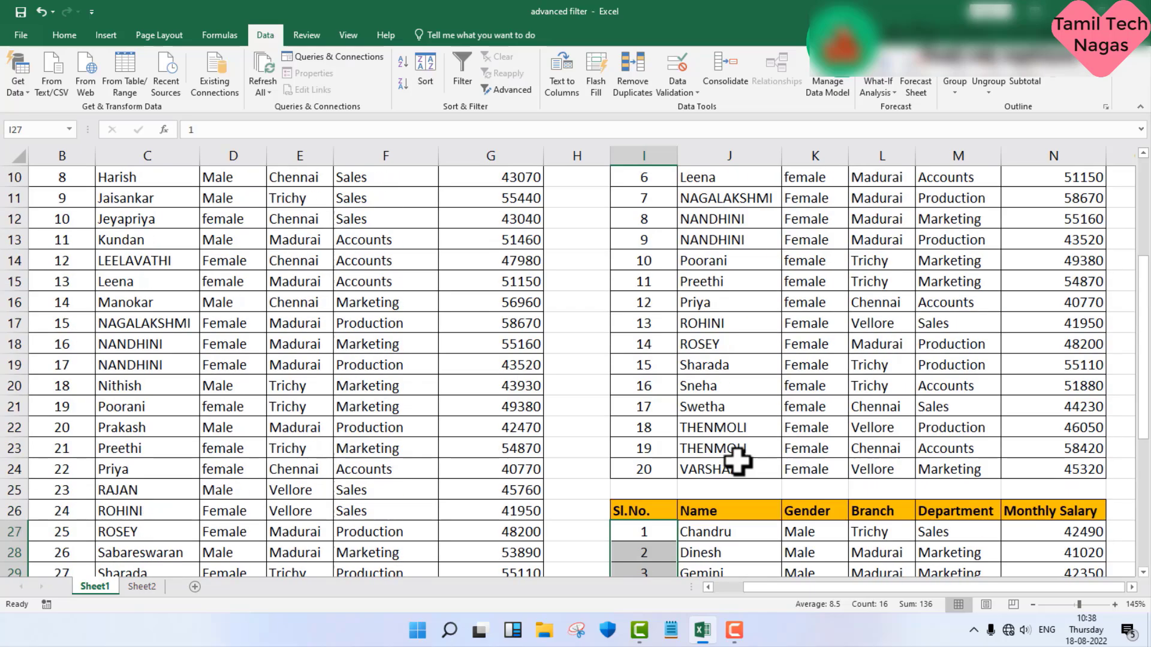
{"action": "scroll", "coordinate": [737, 461], "scroll_direction": "down", "scroll_amount": 1}
{"action": "scroll", "coordinate": [737, 461], "scroll_direction": "down", "scroll_amount": 7}
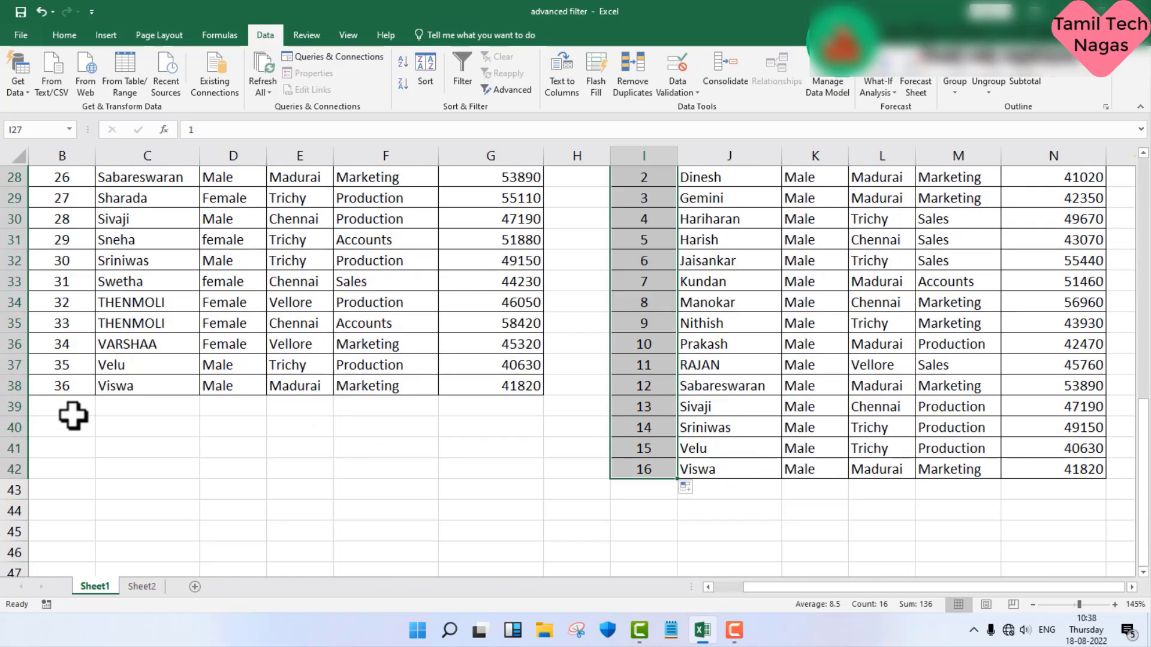
Step: Clear all contents and formatting from the criteria range I2:N3 above the extracted female list
{"action": "scroll", "coordinate": [597, 418], "scroll_direction": "up", "scroll_amount": 3}
{"action": "scroll", "coordinate": [596, 418], "scroll_direction": "up", "scroll_amount": 6}
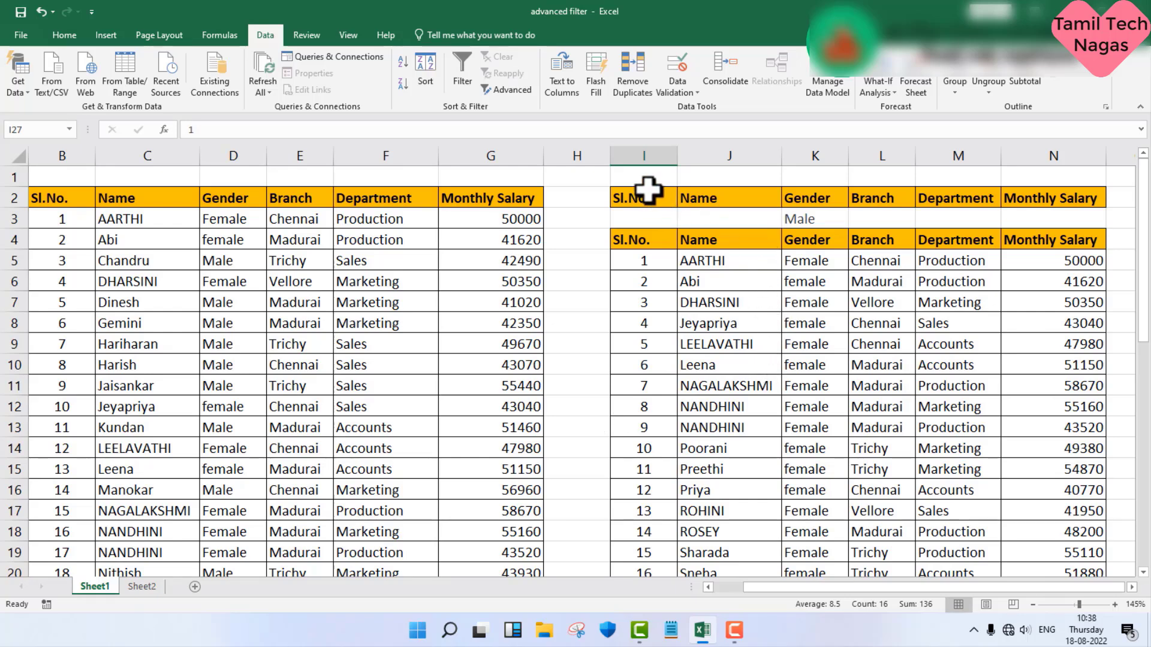
{"action": "left_click_drag", "start_coordinate": [648, 191], "coordinate": [1052, 210]}
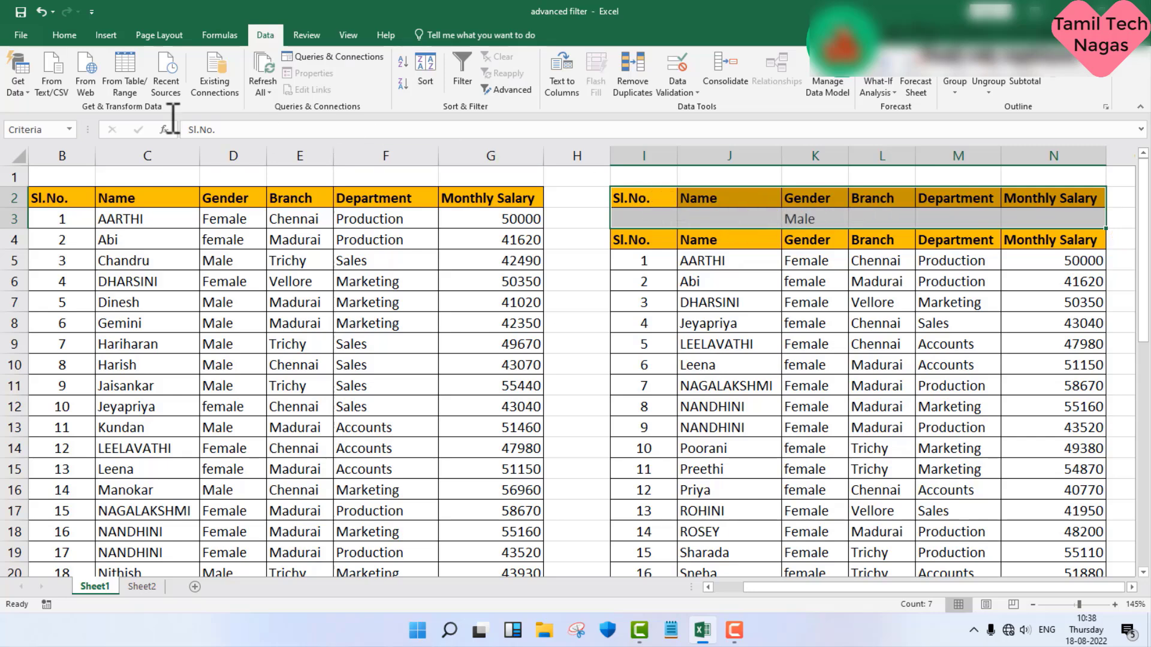
{"action": "left_click", "coordinate": [82, 38]}
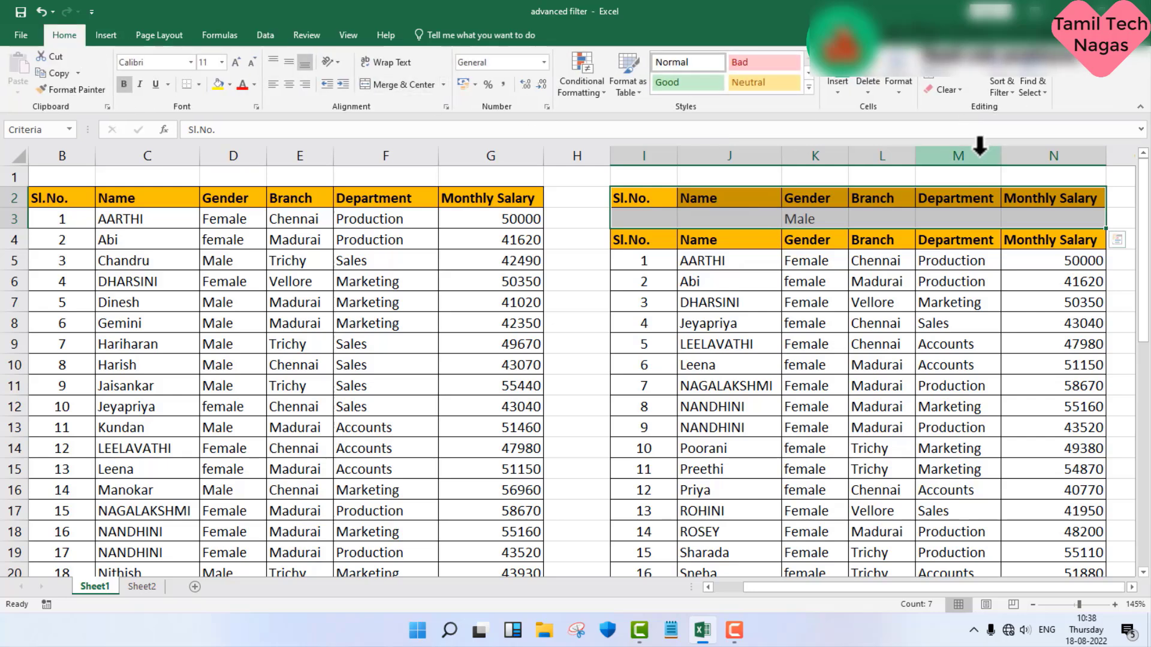
{"action": "left_click", "coordinate": [962, 90]}
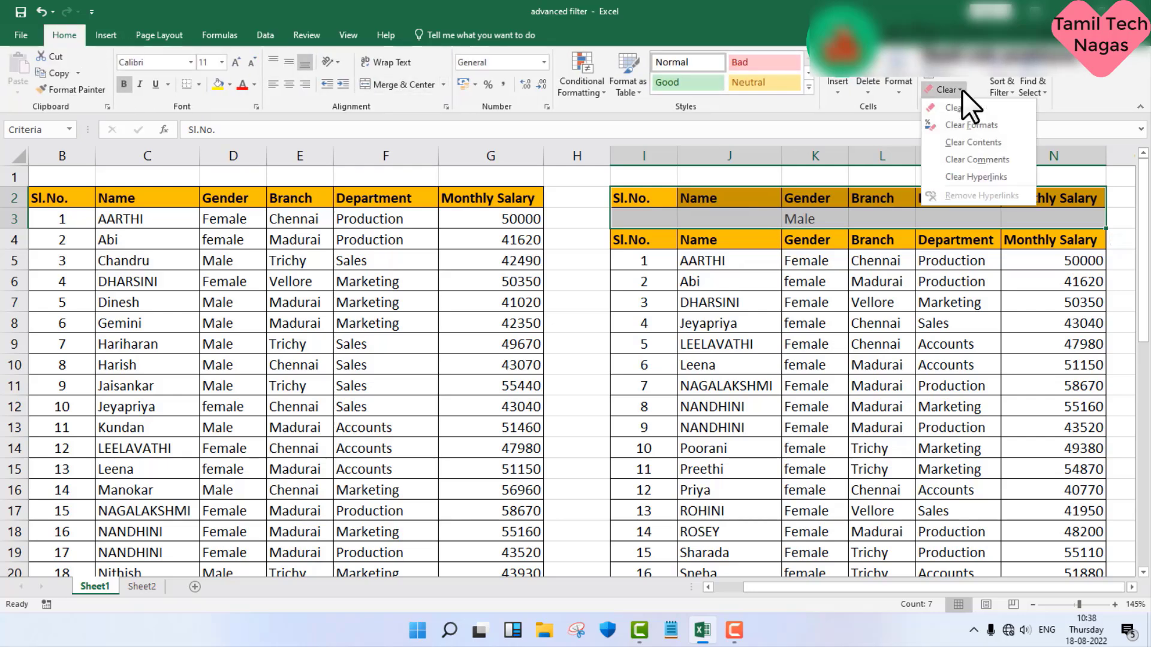
{"action": "left_click", "coordinate": [959, 107]}
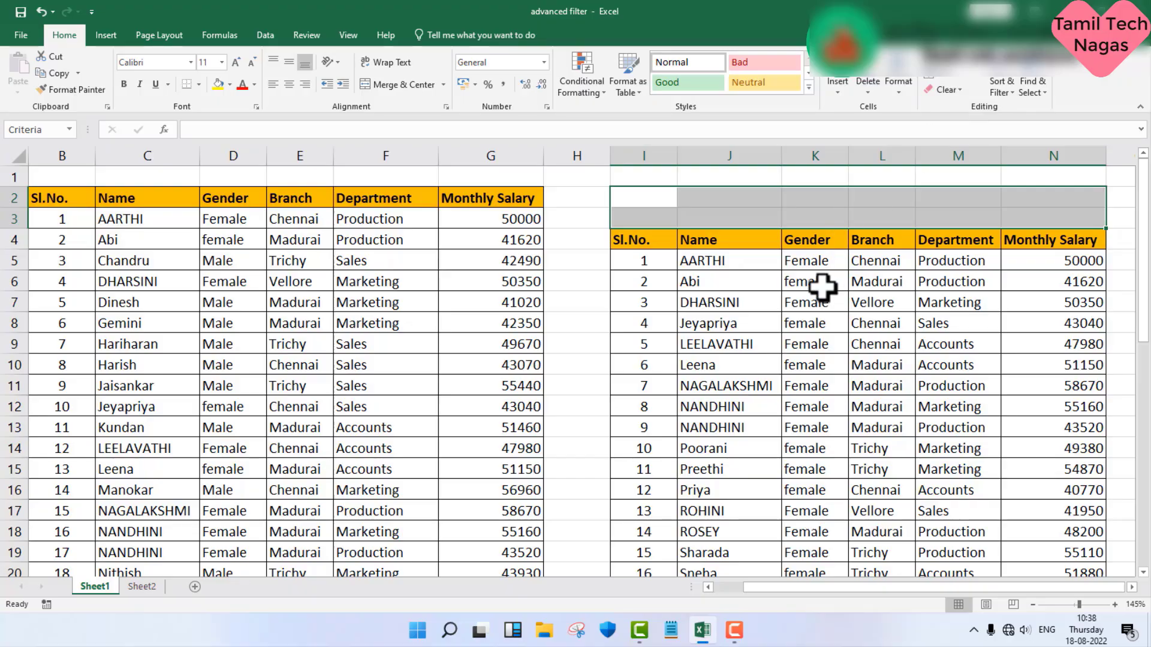
{"action": "left_click", "coordinate": [578, 316]}
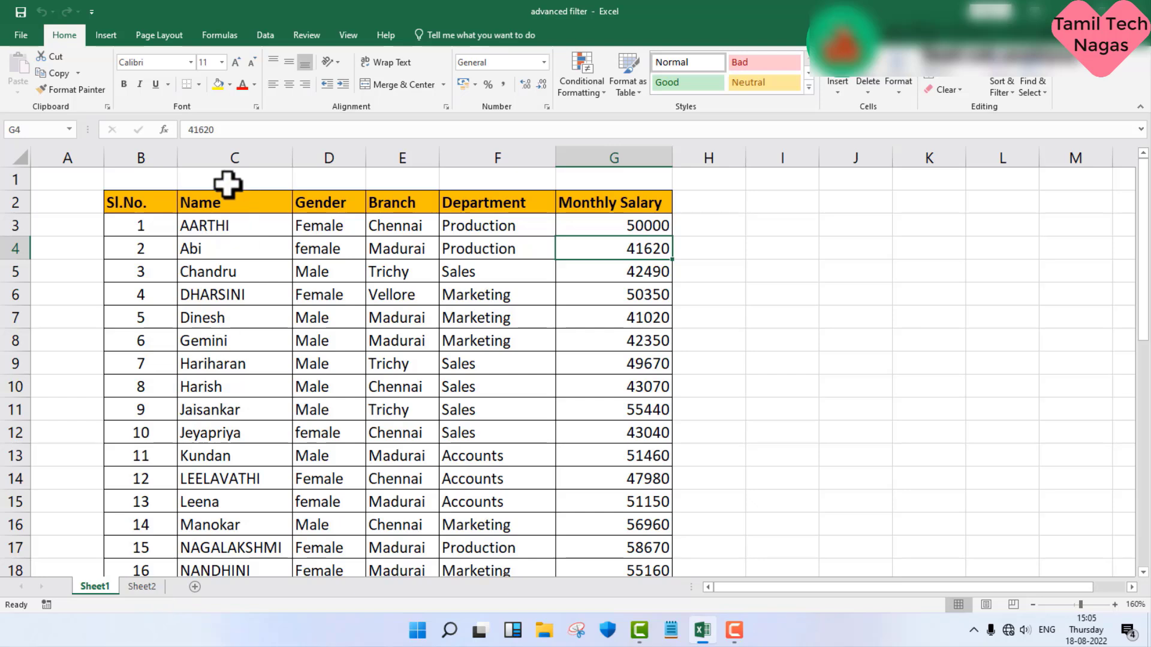
Step: Copy the header row B2:G2 to B3 on Sheet2 and fit the Department and Monthly Salary columns to their text
{"action": "left_click", "coordinate": [158, 205]}
{"action": "left_click_drag", "start_coordinate": [223, 187], "coordinate": [597, 203]}
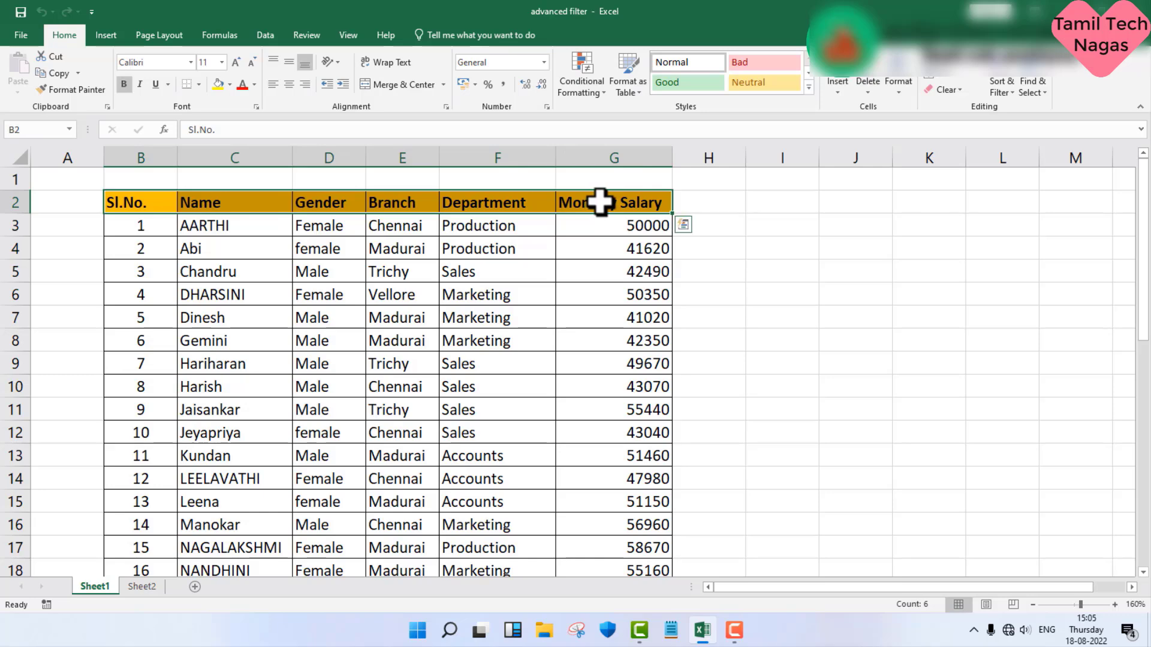
{"action": "right_click", "coordinate": [597, 204]}
{"action": "left_click", "coordinate": [621, 228]}
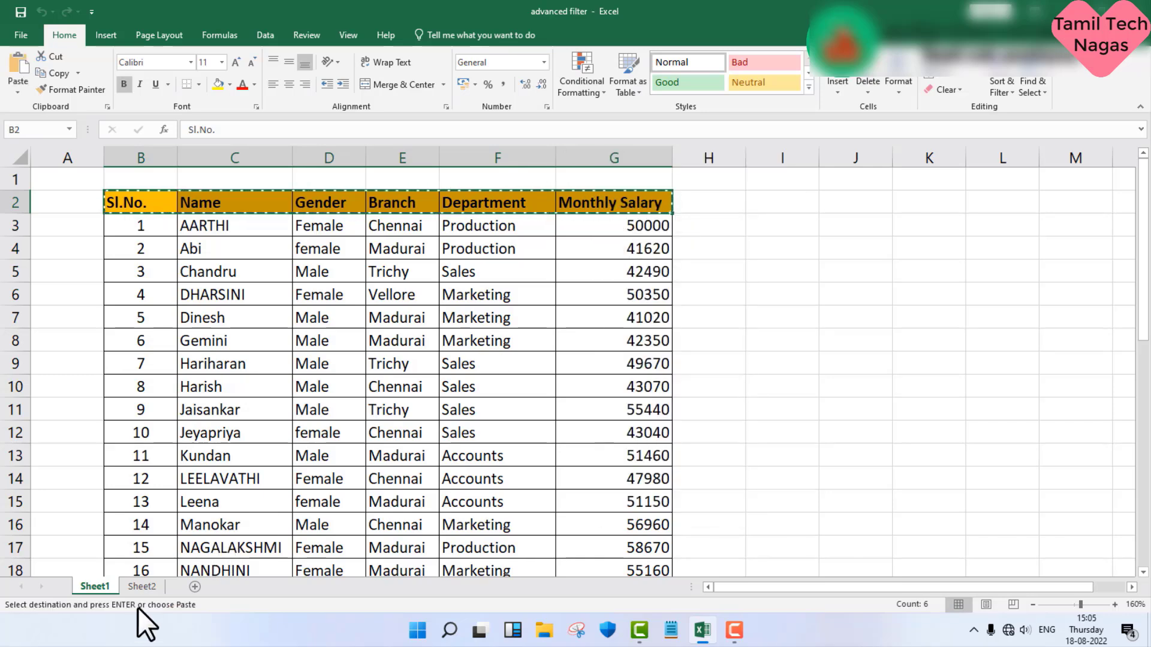
{"action": "left_click", "coordinate": [150, 587]}
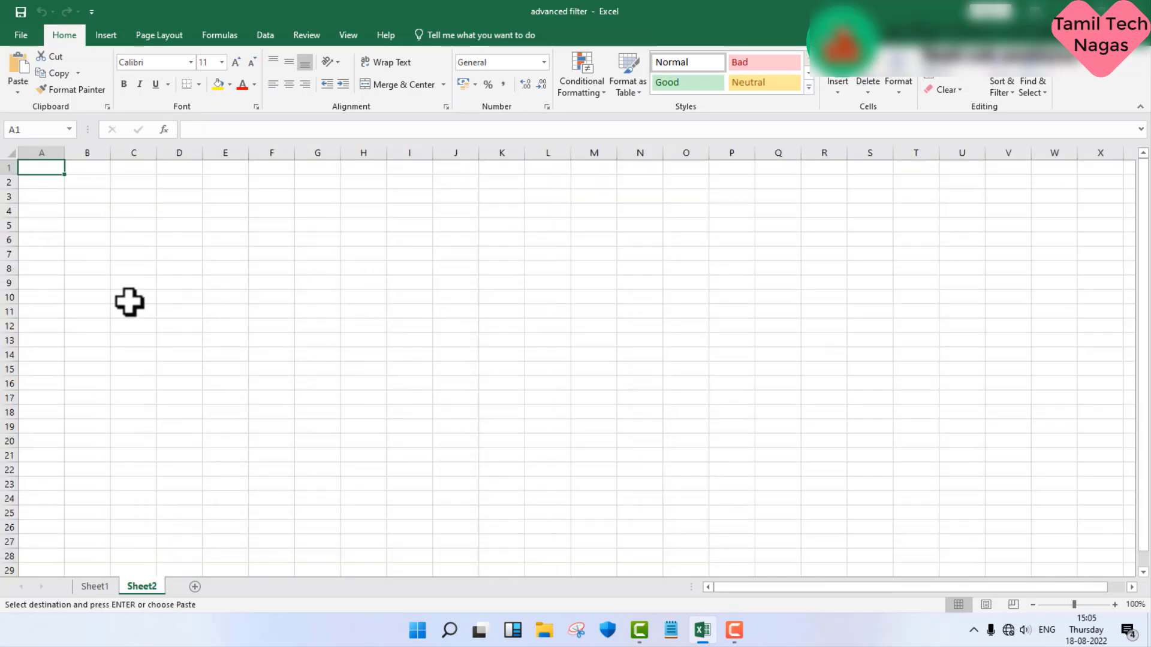
{"action": "scroll", "coordinate": [131, 305], "scroll_direction": "up", "scroll_amount": 3}
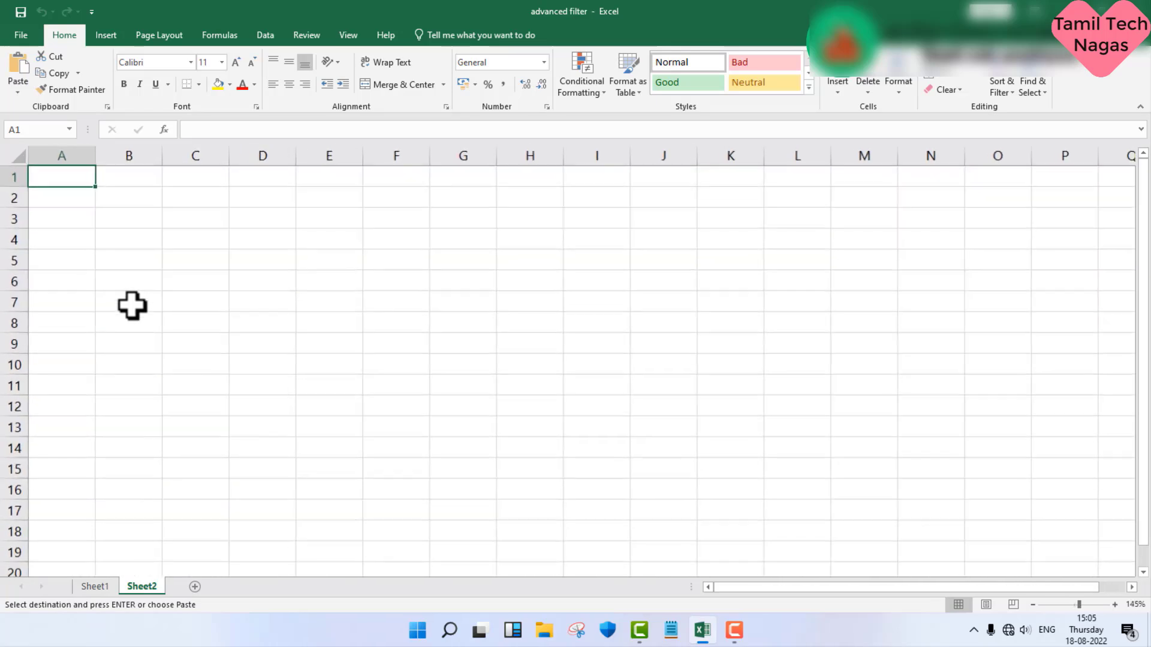
{"action": "left_click", "coordinate": [151, 214]}
{"action": "right_click", "coordinate": [151, 213]}
{"action": "left_click", "coordinate": [176, 274]}
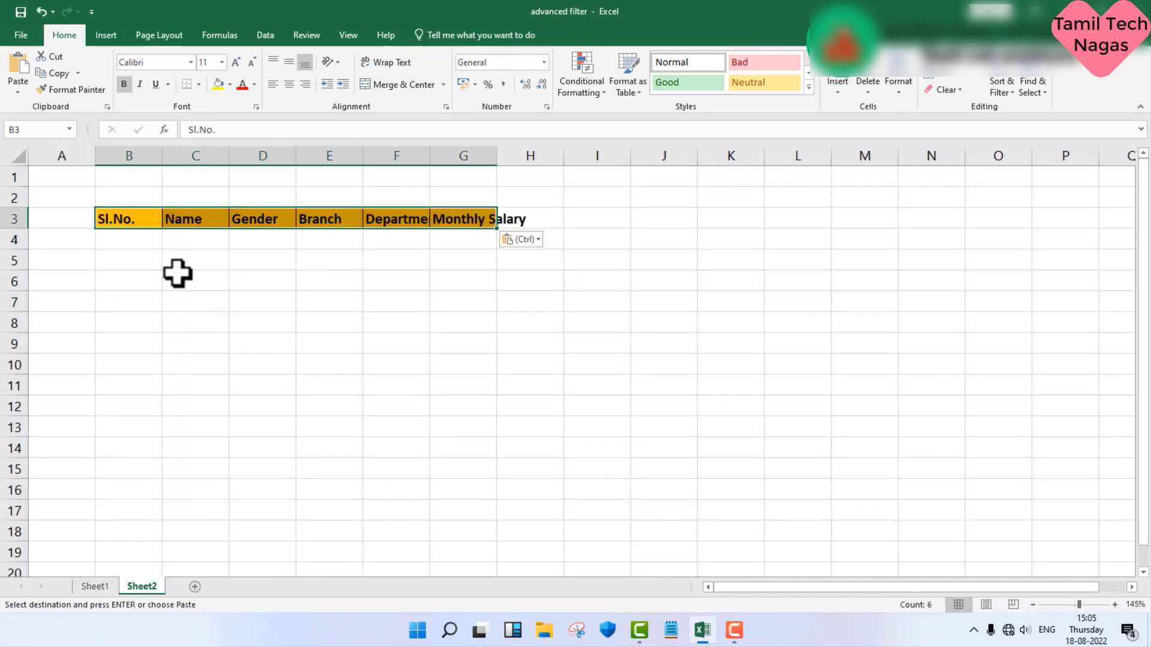
{"action": "double_click", "coordinate": [497, 158]}
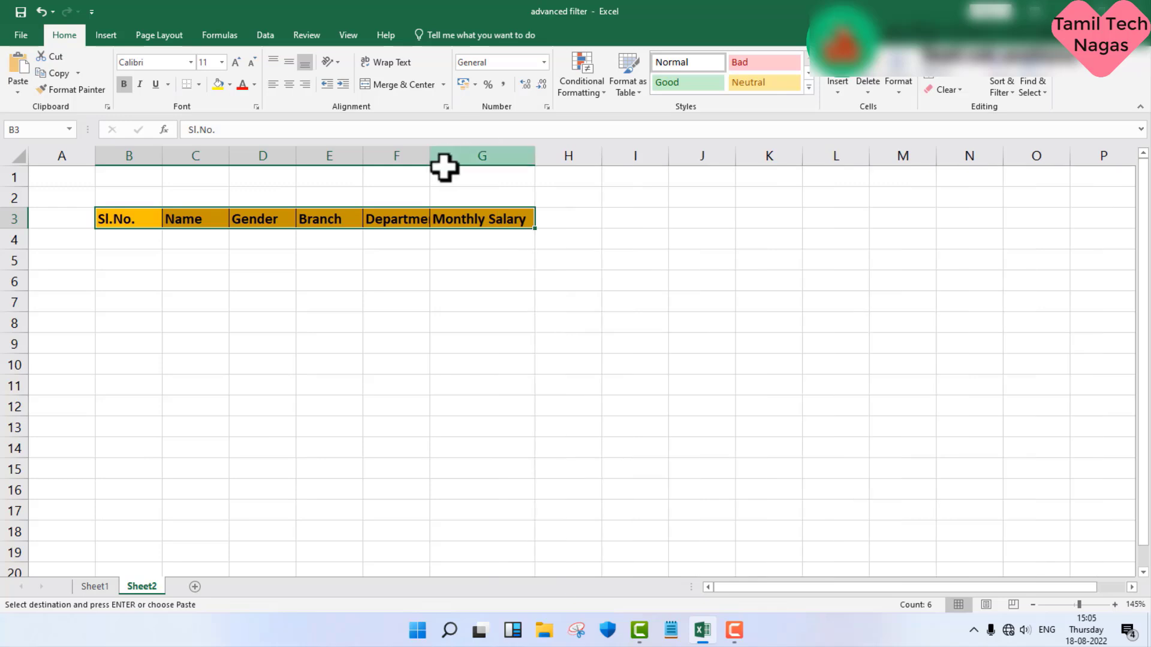
{"action": "double_click", "coordinate": [429, 157]}
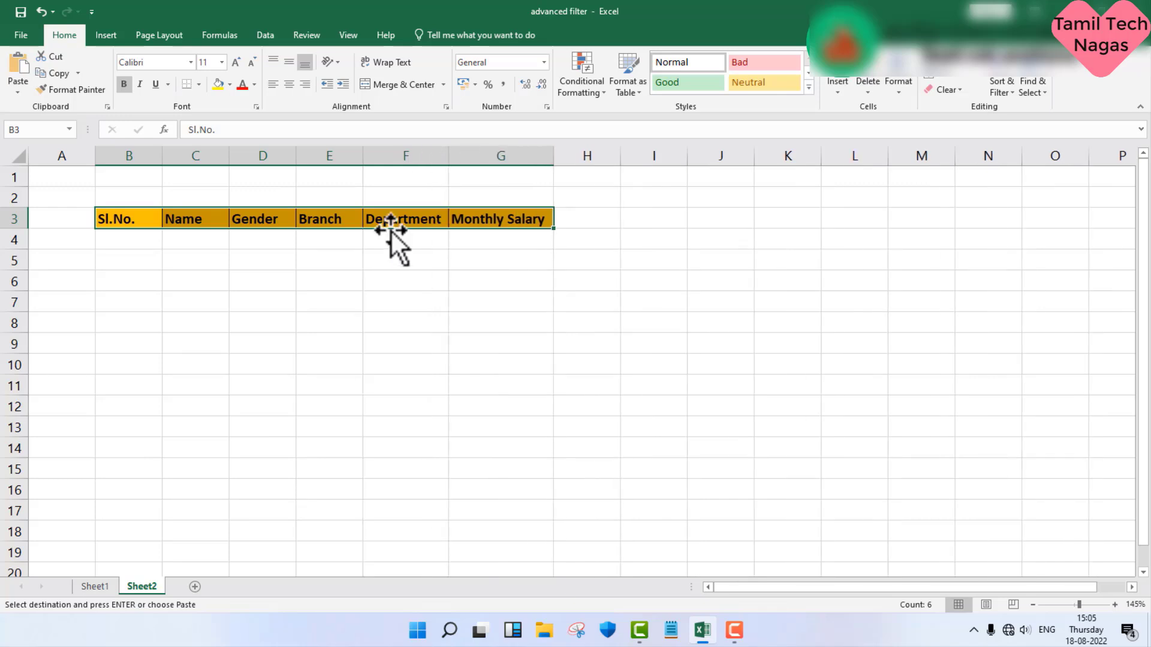
Step: Enter the criteria Female under Gender in D4 and madurai under Branch in E4 on Sheet2
{"action": "left_click", "coordinate": [266, 241]}
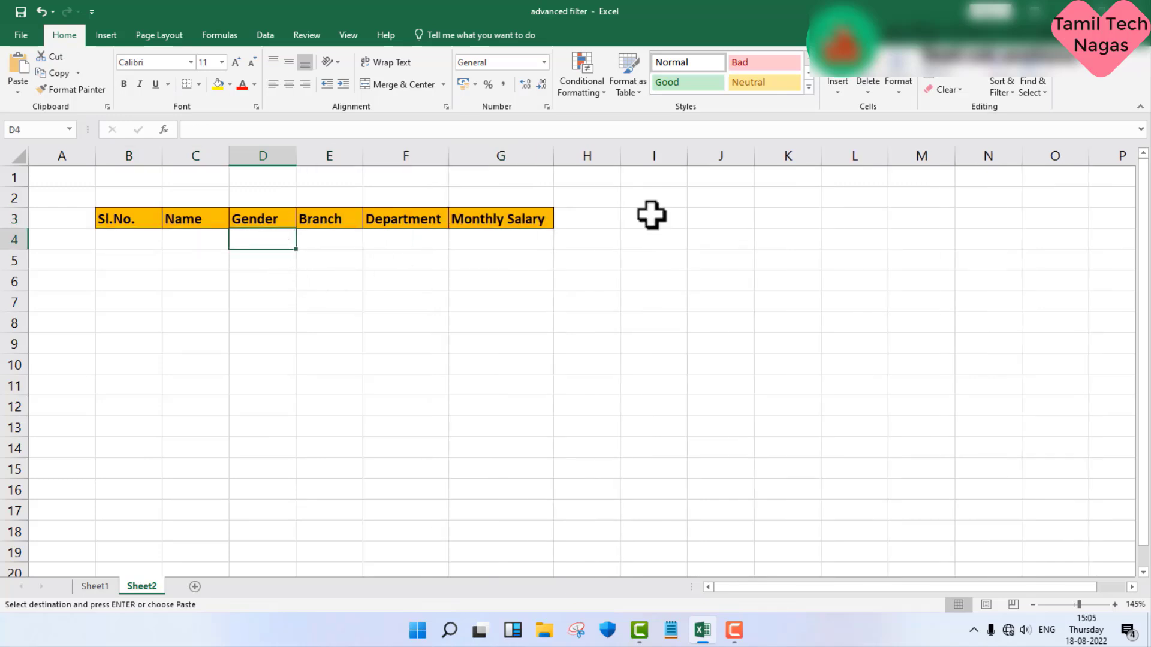
{"action": "type", "text": "Female"}
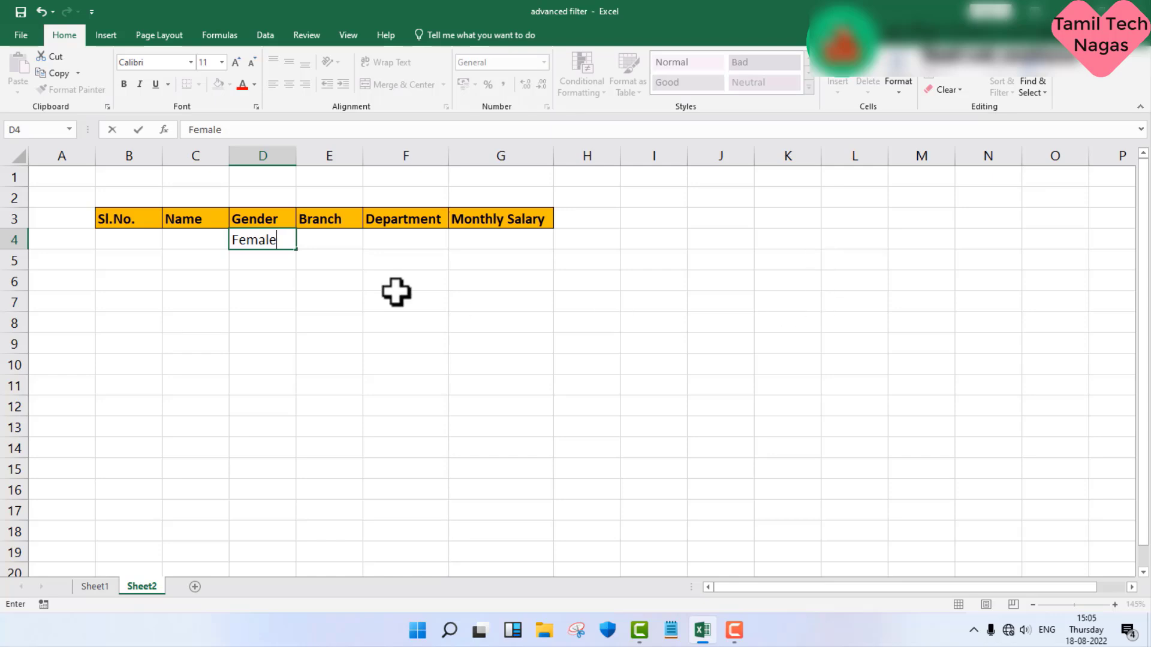
{"action": "left_click", "coordinate": [330, 243]}
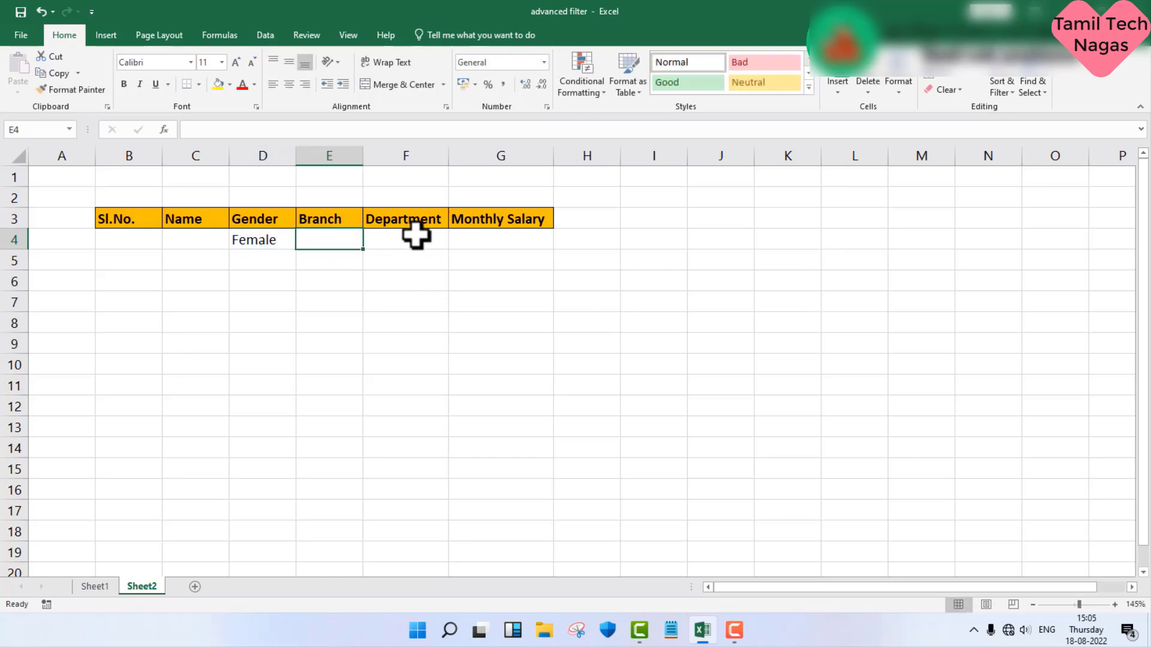
{"action": "type", "text": "madurai"}
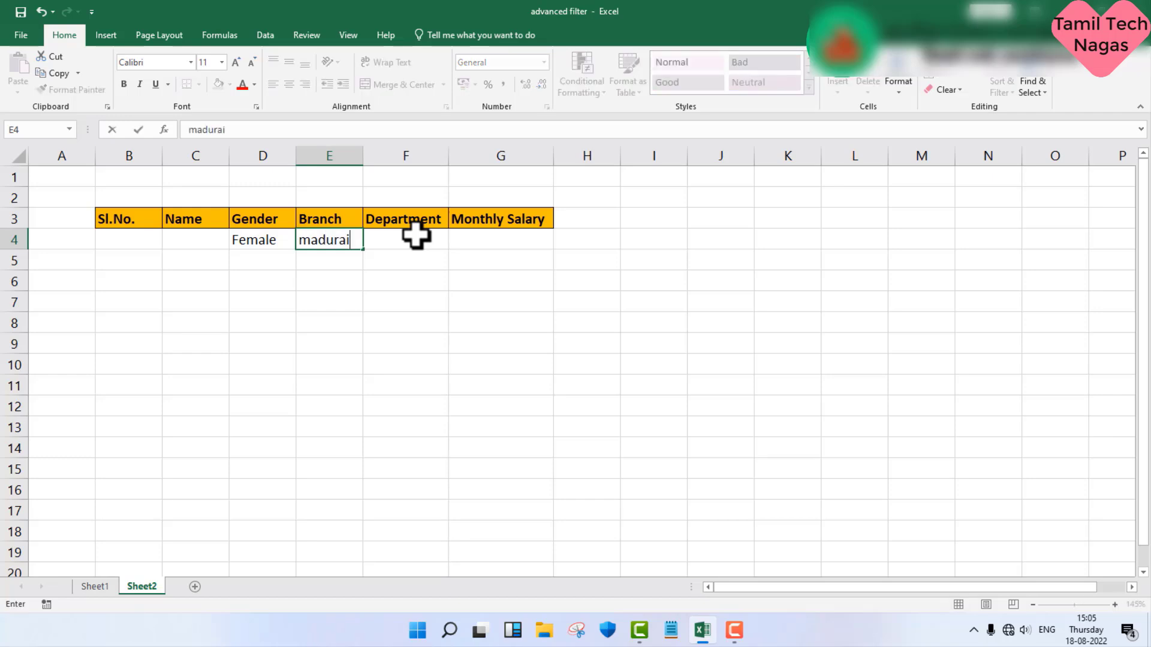
{"action": "key", "text": "Return"}
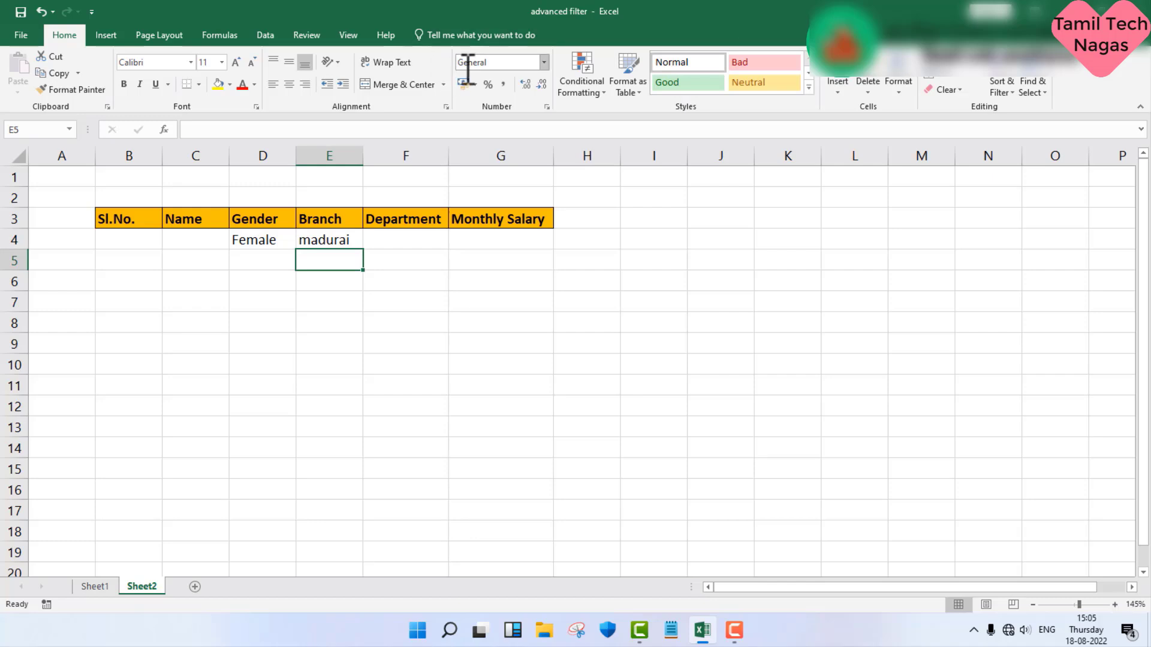
Step: Start an advanced filter from Sheet2 that copies to another location, with list range B2:G38 on Sheet1
{"action": "left_click", "coordinate": [266, 35]}
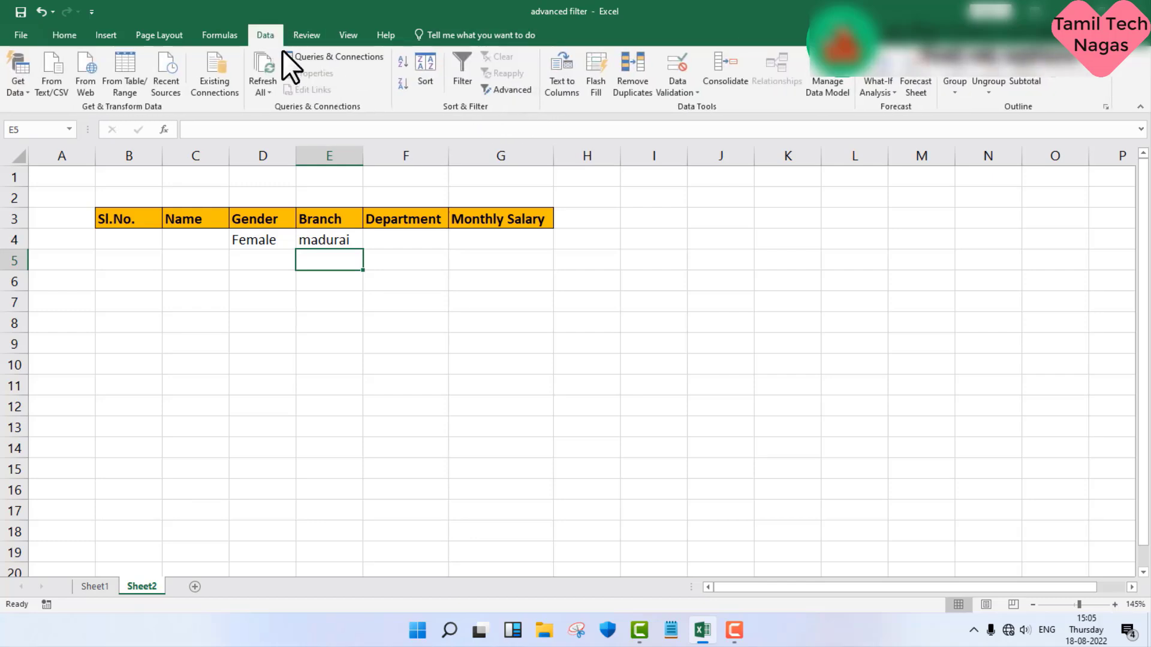
{"action": "left_click", "coordinate": [512, 89]}
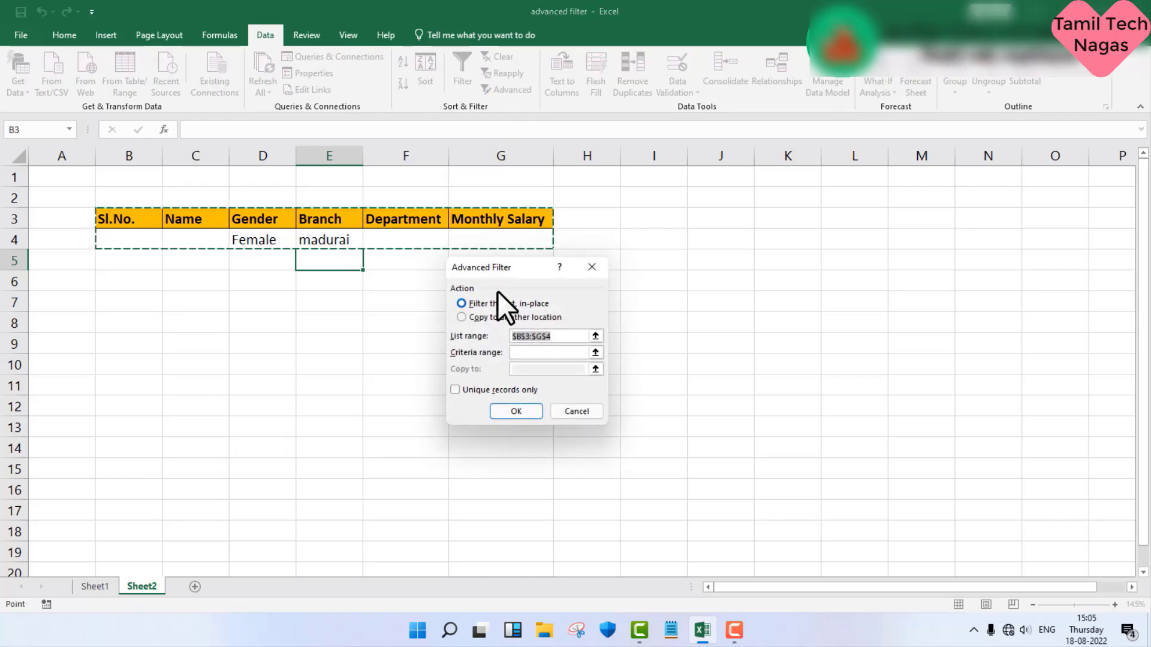
{"action": "left_click", "coordinate": [463, 318]}
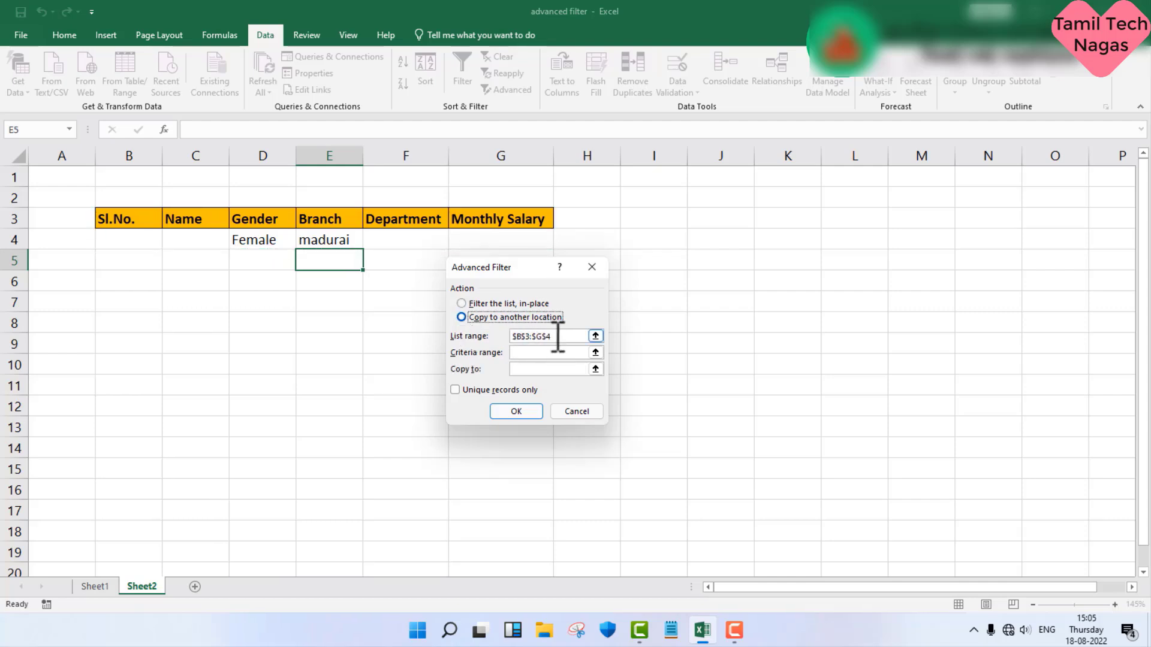
{"action": "left_click_drag", "start_coordinate": [558, 336], "coordinate": [510, 337]}
{"action": "key", "text": "BackSpace"}
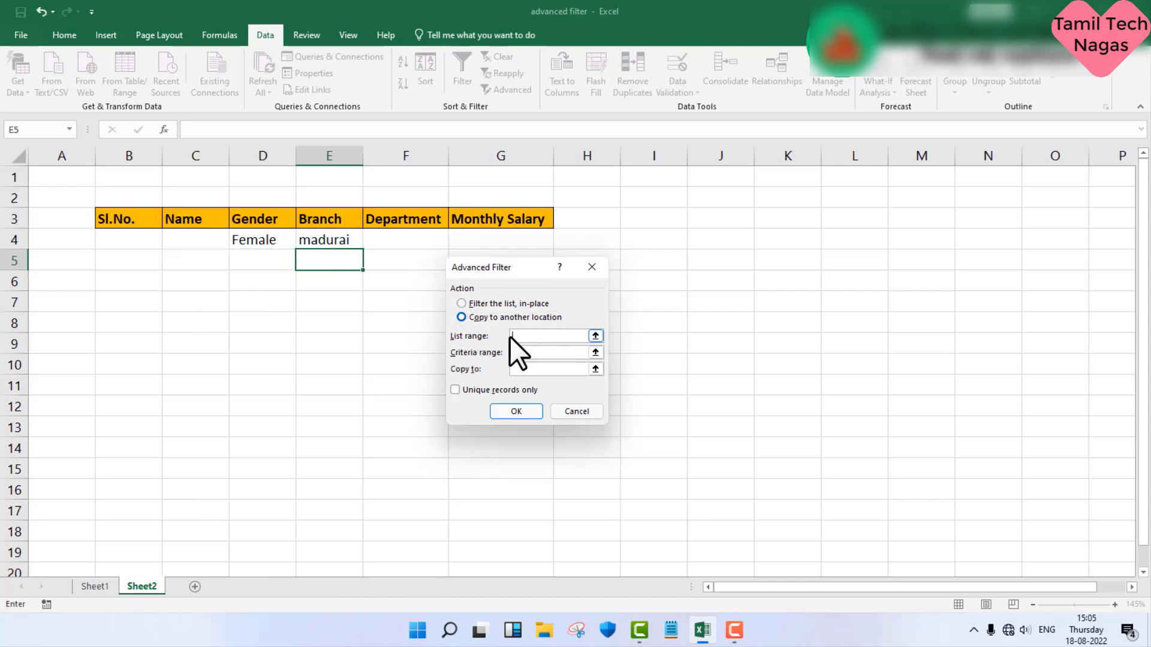
{"action": "left_click", "coordinate": [113, 586]}
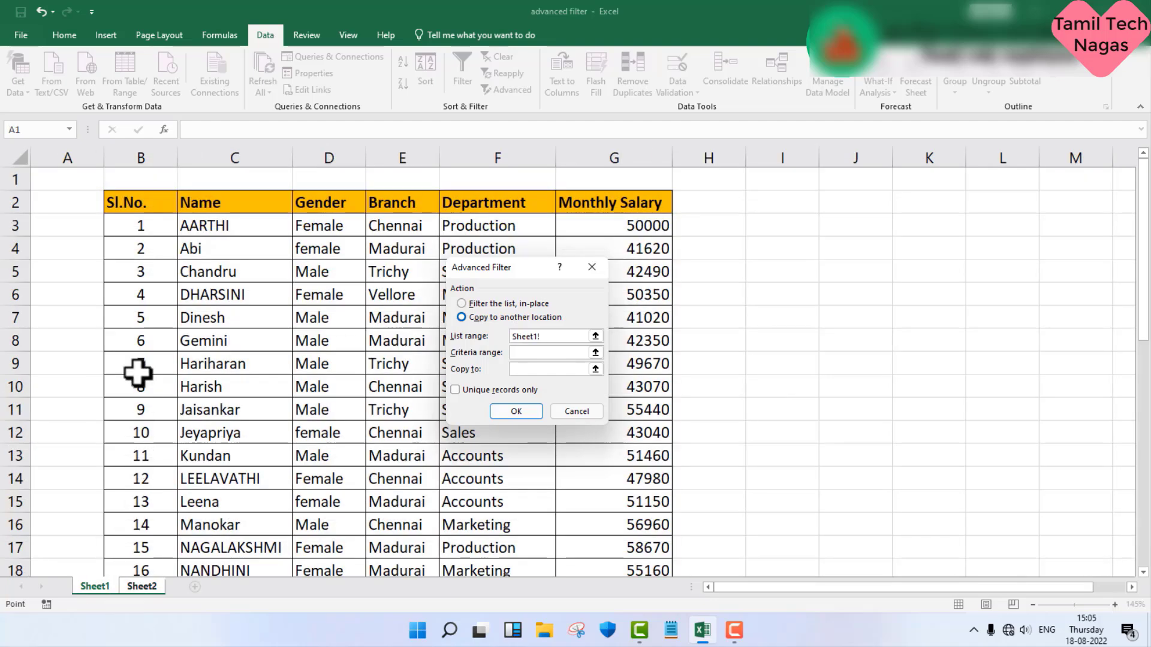
{"action": "left_click_drag", "start_coordinate": [114, 203], "coordinate": [631, 527]}
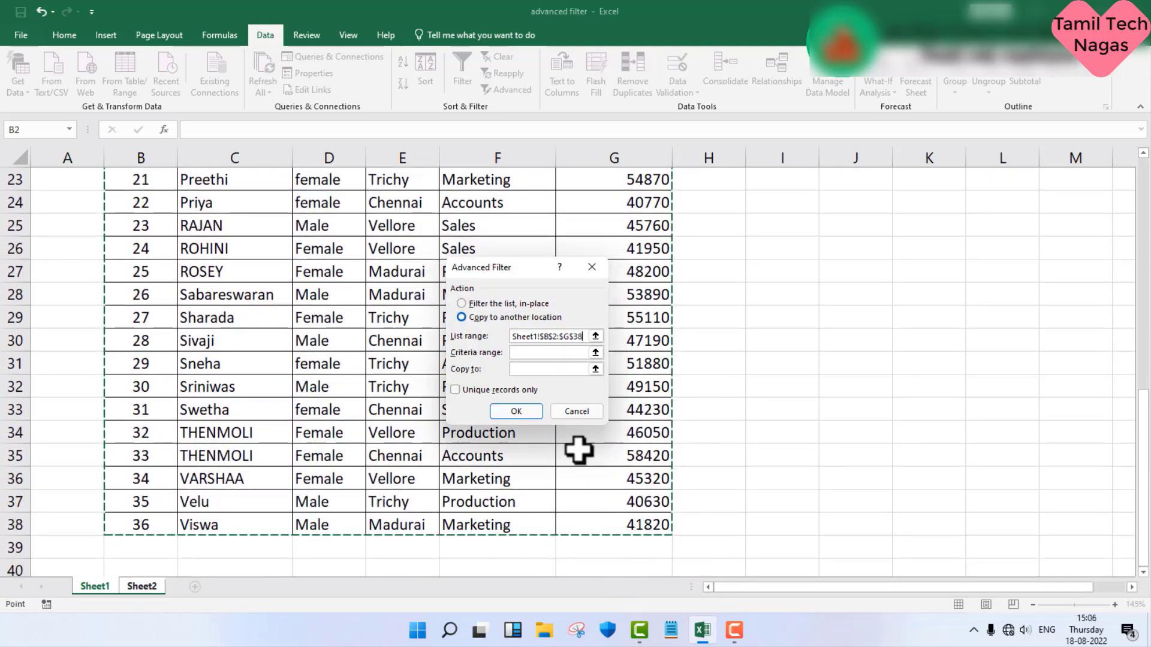
Step: Set the advanced filter's criteria range to B3:G4 on Sheet2
{"action": "left_click", "coordinate": [544, 354]}
{"action": "key", "text": "ctrl+Page_Down"}
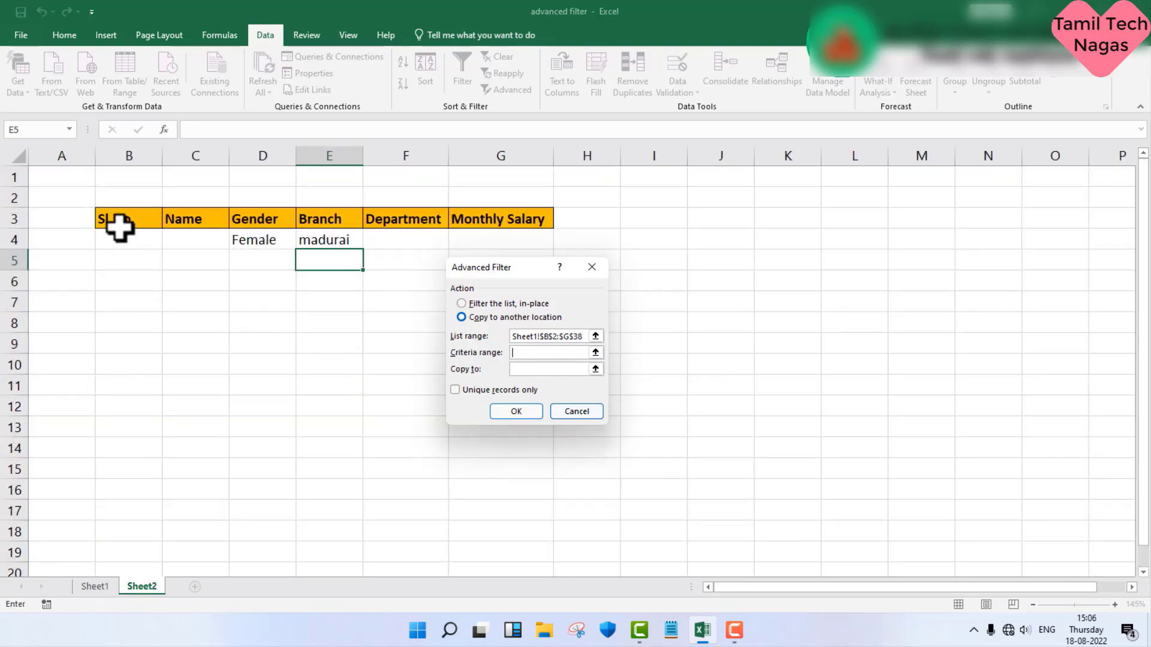
{"action": "left_click_drag", "start_coordinate": [120, 226], "coordinate": [484, 237]}
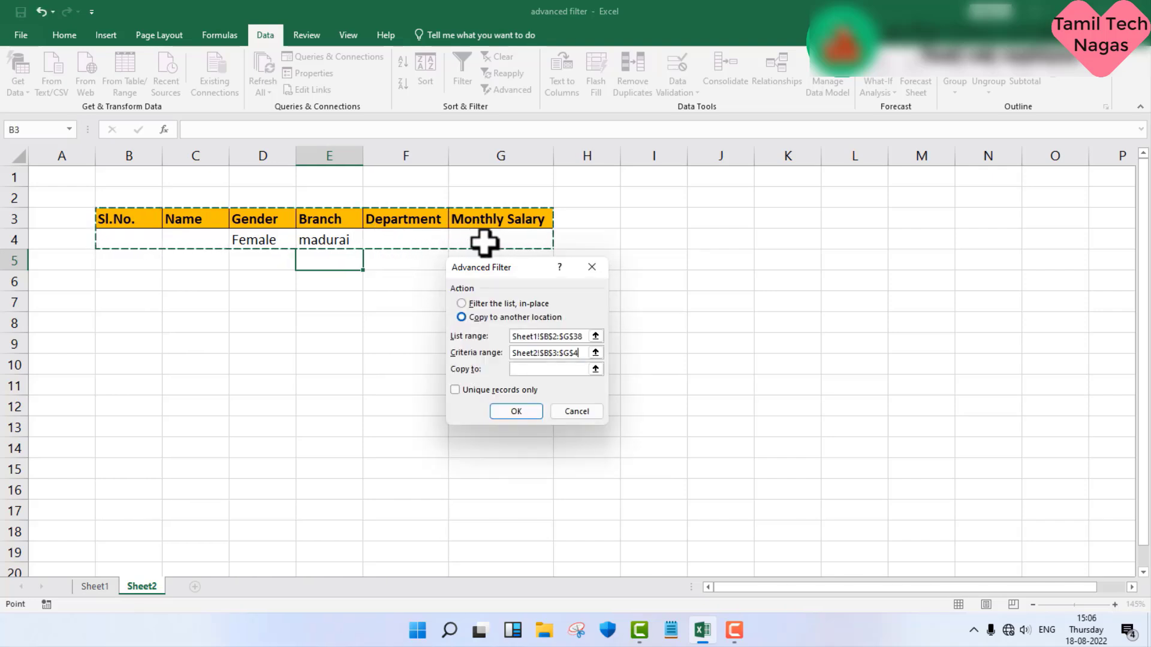
Step: Run the advanced filter with B6 on Sheet2 as the copy destination and fit the Name and Gender columns to their contents
{"action": "left_click", "coordinate": [542, 369]}
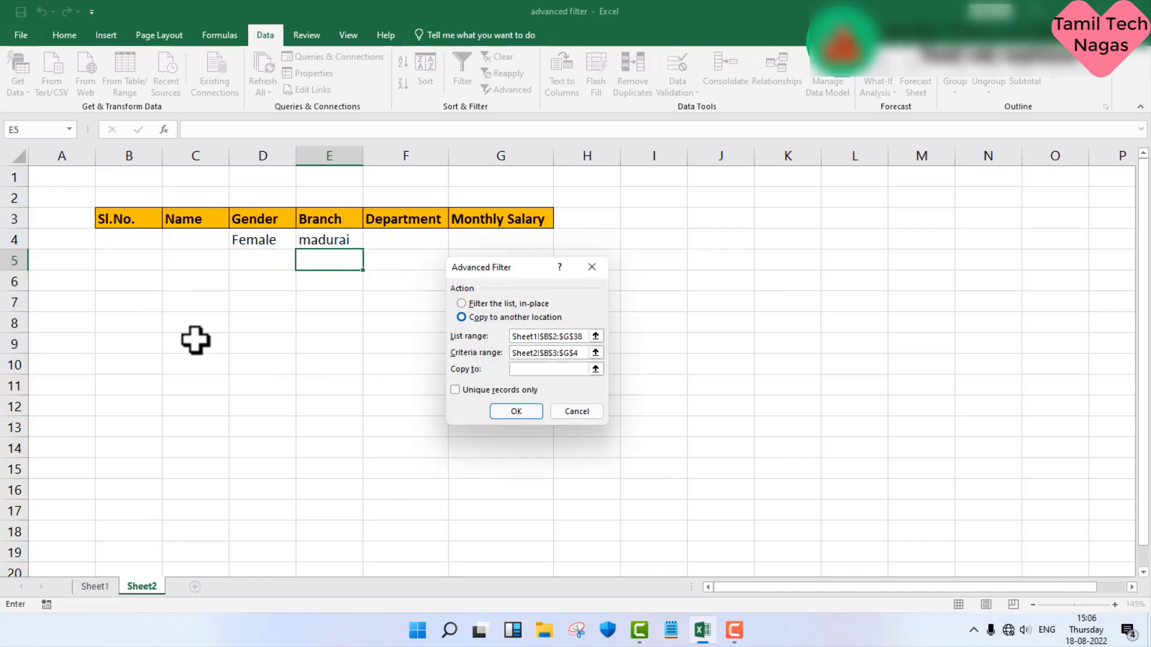
{"action": "left_click", "coordinate": [131, 284]}
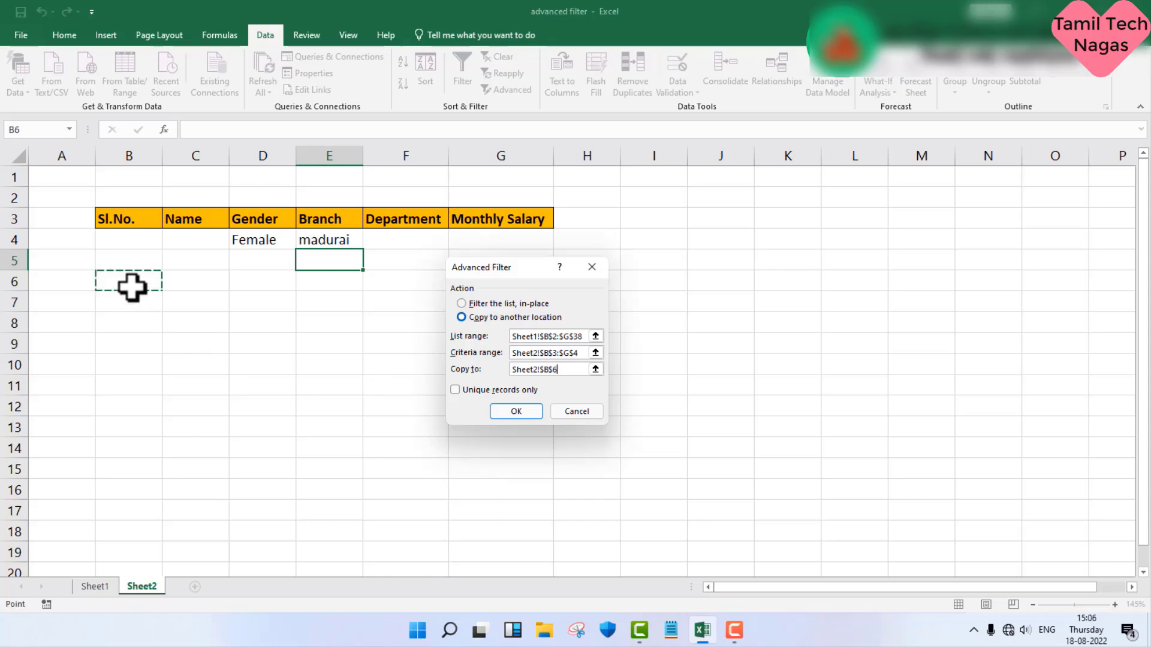
{"action": "left_click", "coordinate": [498, 412]}
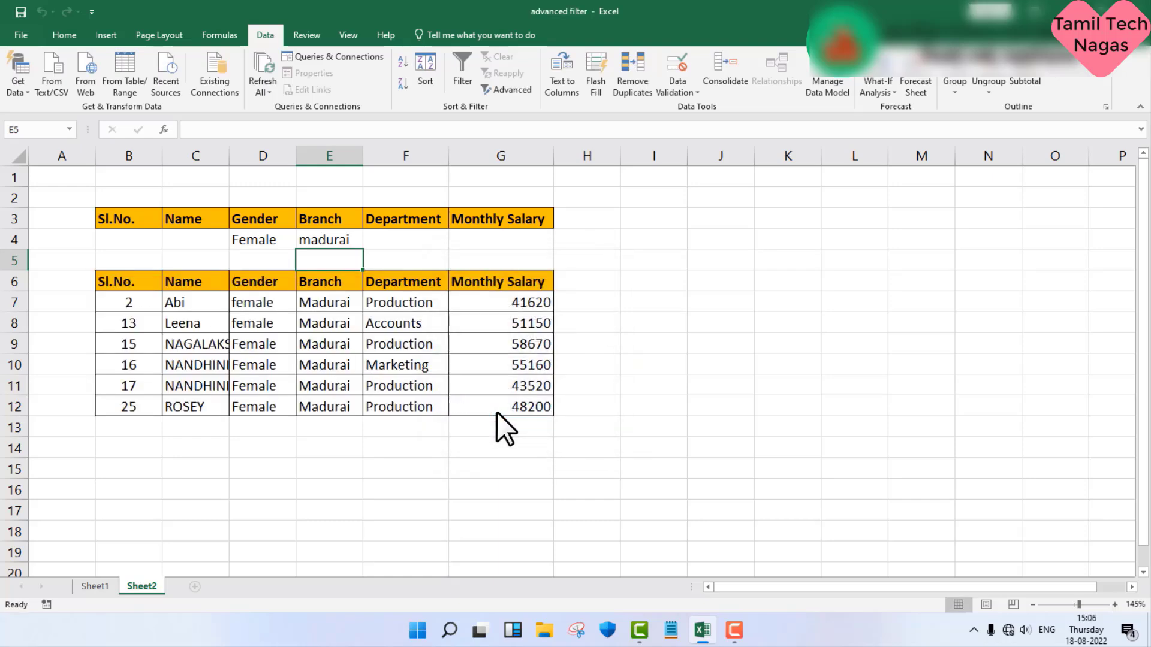
{"action": "double_click", "coordinate": [230, 156]}
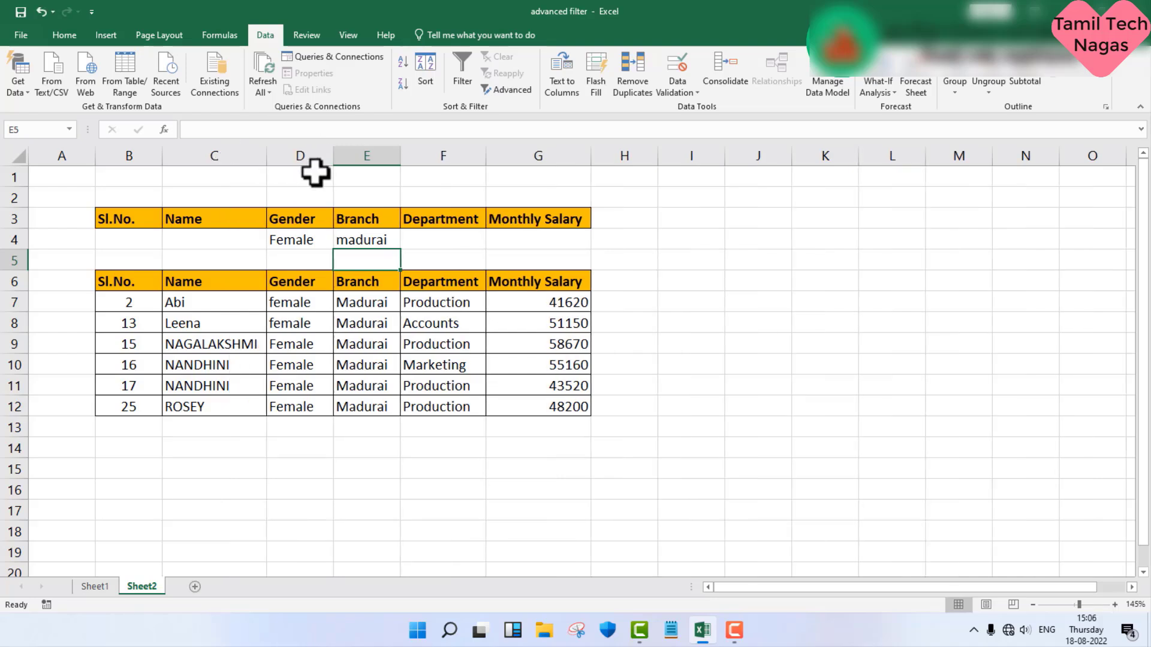
{"action": "double_click", "coordinate": [333, 157]}
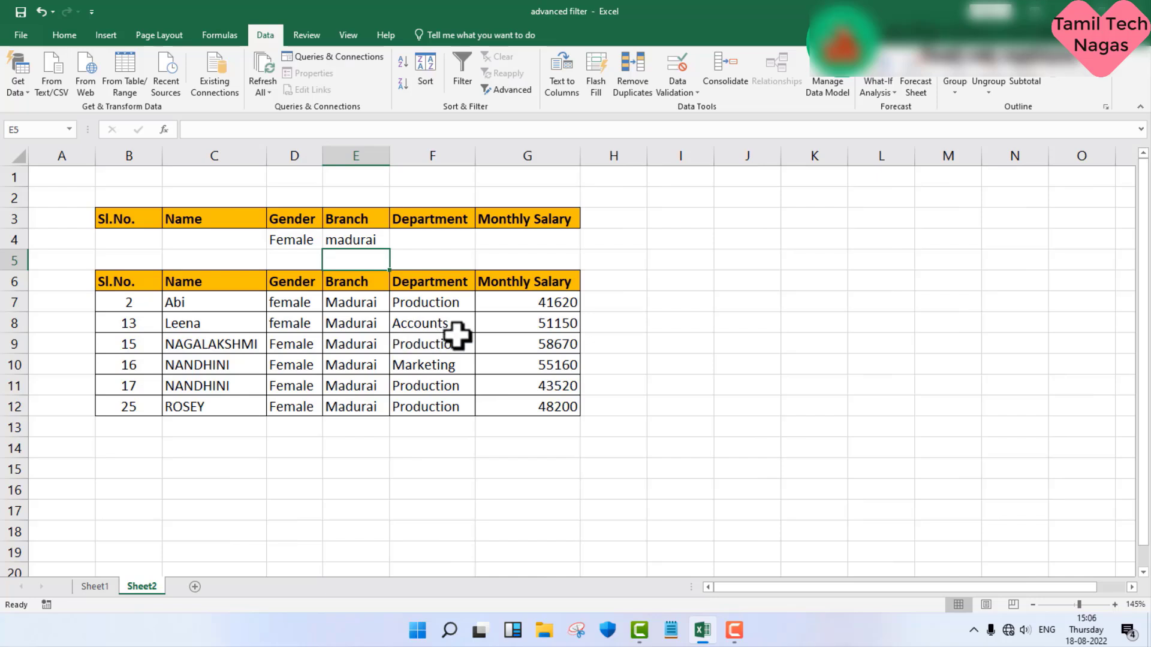
Step: Change the Gender criterion in D4 on Sheet2 to Male
{"action": "left_click", "coordinate": [298, 242]}
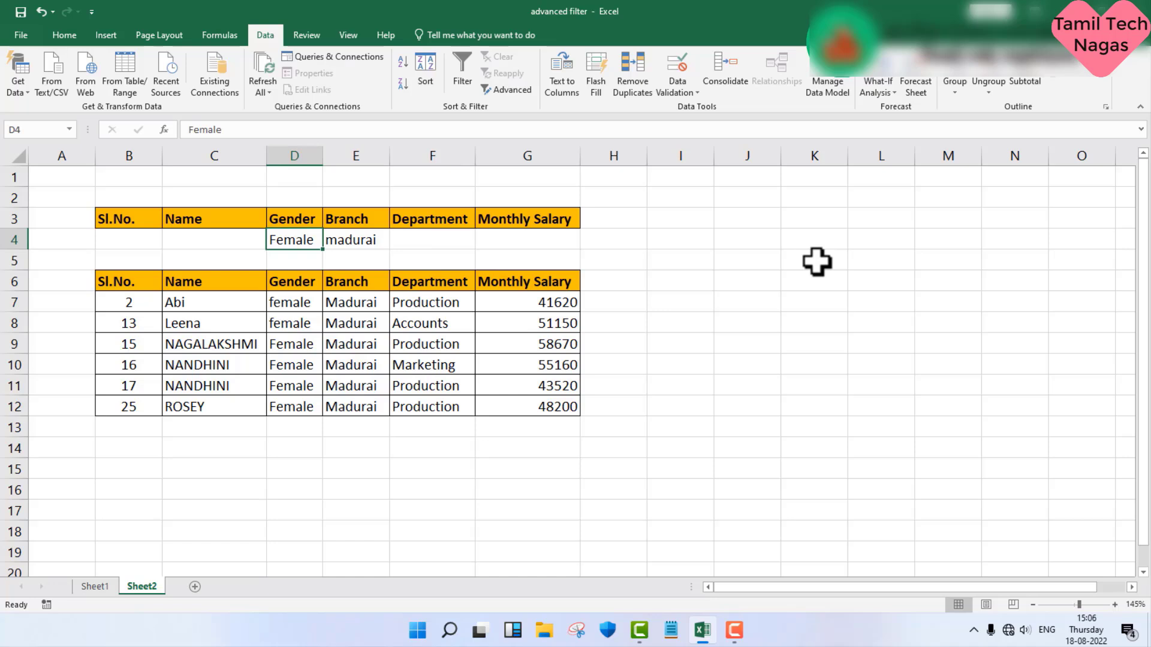
{"action": "type", "text": "M"}
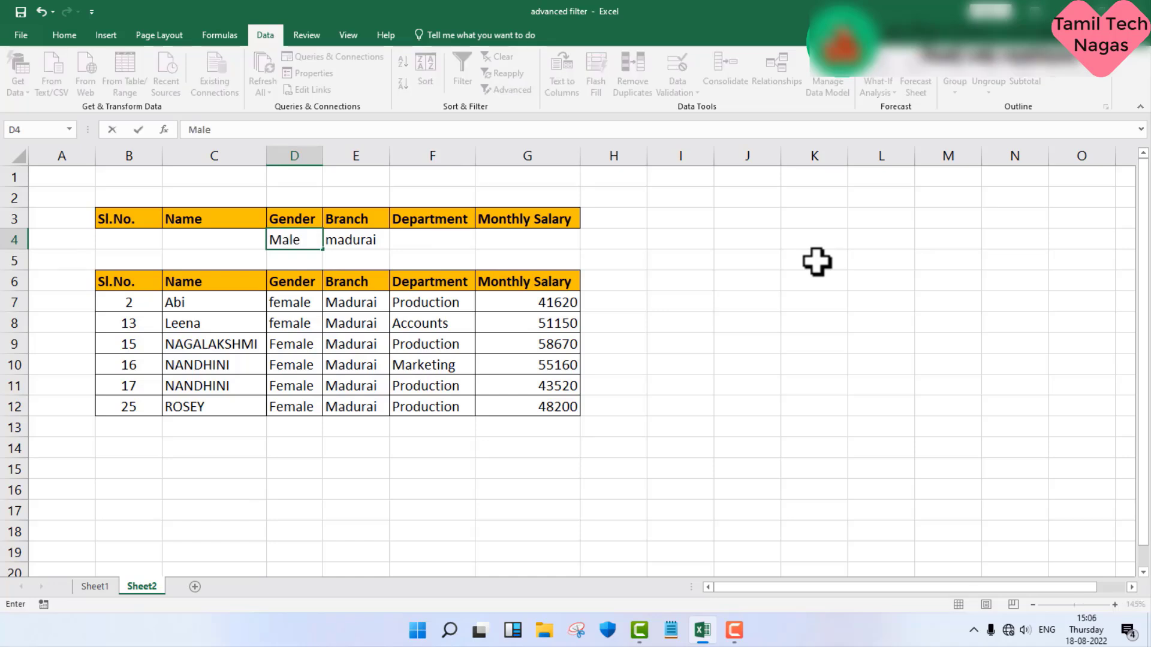
{"action": "key", "text": "Return"}
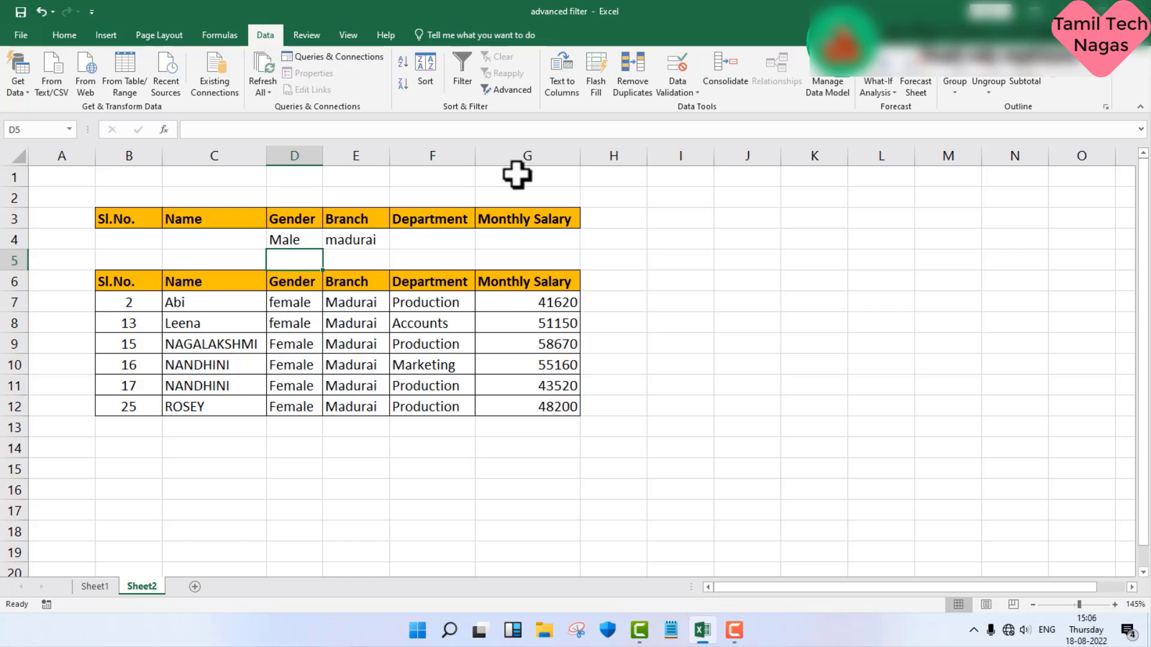
Step: Start an advanced filter from Sheet2 that copies to another location, using B2:G38 on Sheet1 as the list range
{"action": "left_click", "coordinate": [523, 88]}
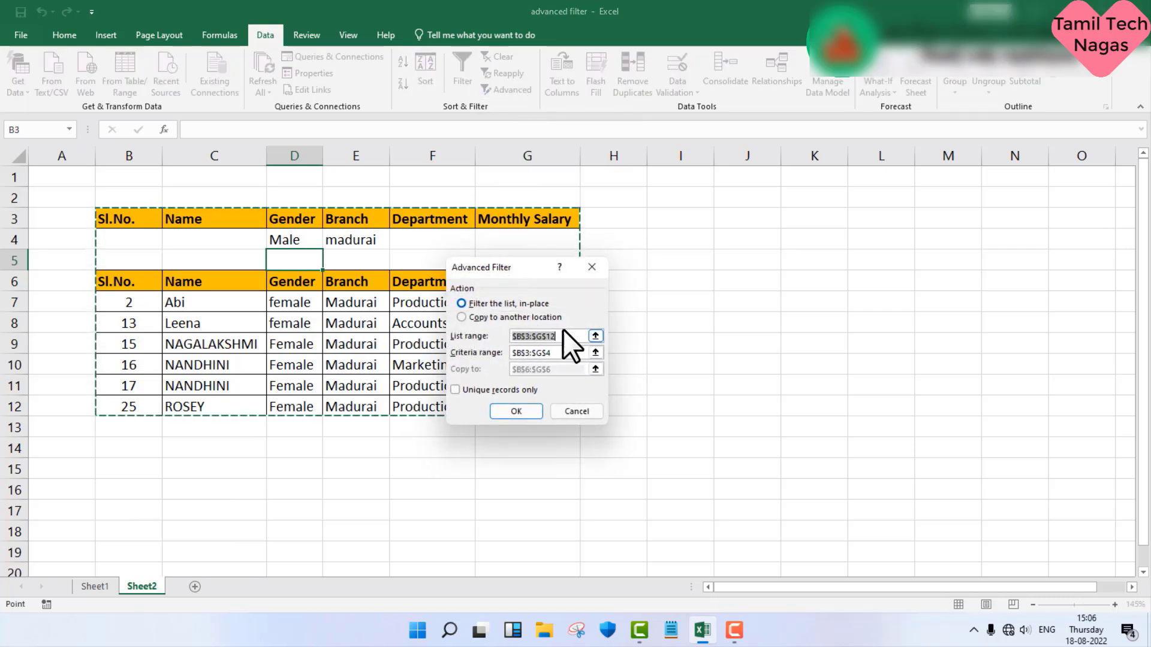
{"action": "left_click_drag", "start_coordinate": [572, 334], "coordinate": [482, 326]}
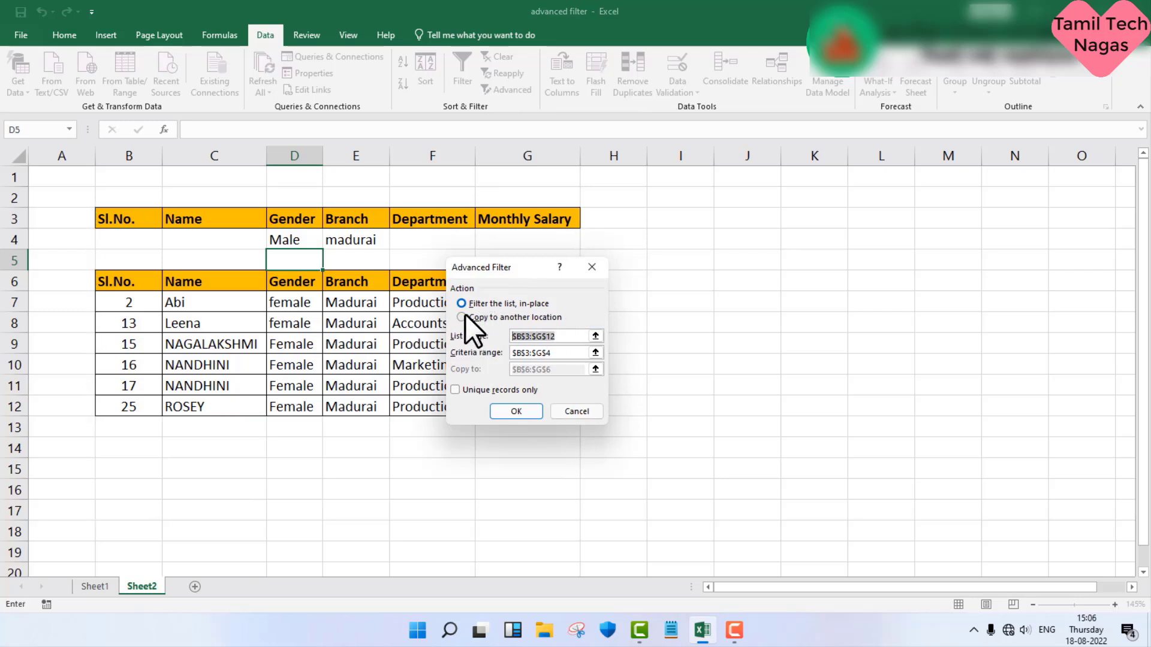
{"action": "left_click", "coordinate": [465, 316]}
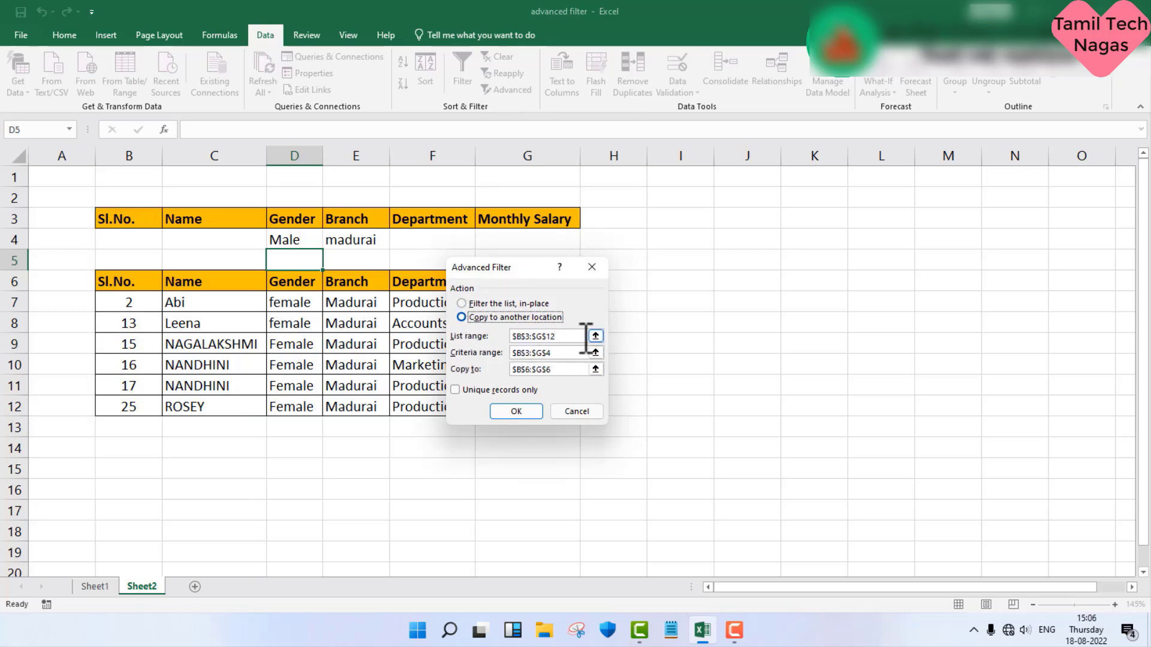
{"action": "left_click_drag", "start_coordinate": [585, 337], "coordinate": [504, 337]}
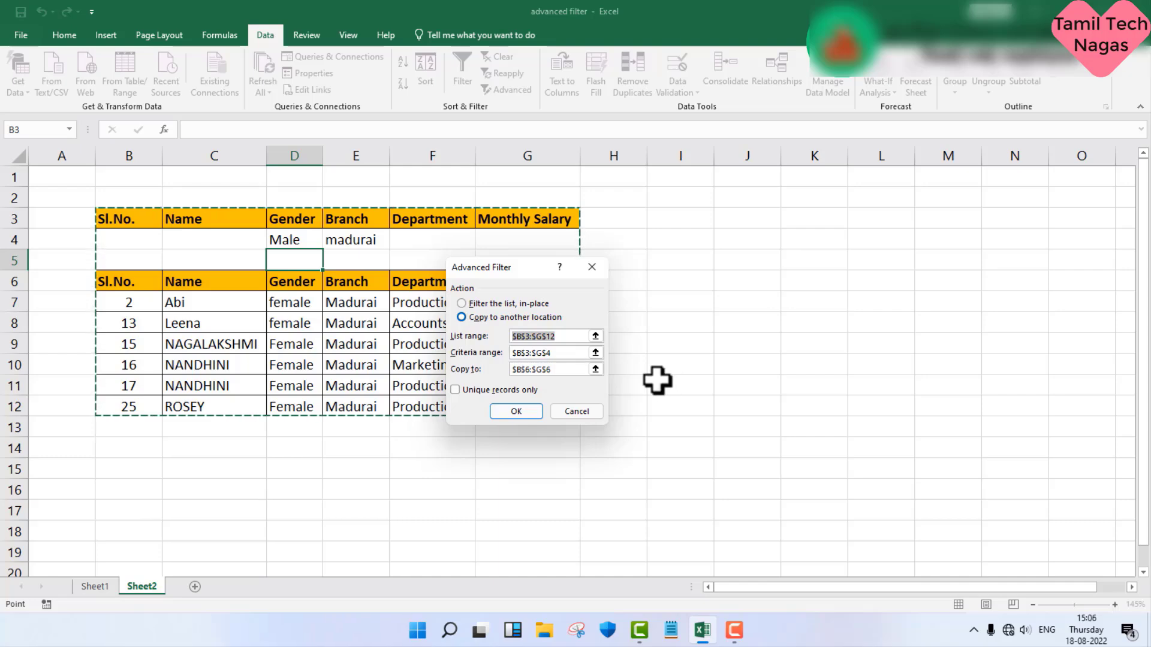
{"action": "key", "text": "BackSpace"}
{"action": "left_click", "coordinate": [93, 582]}
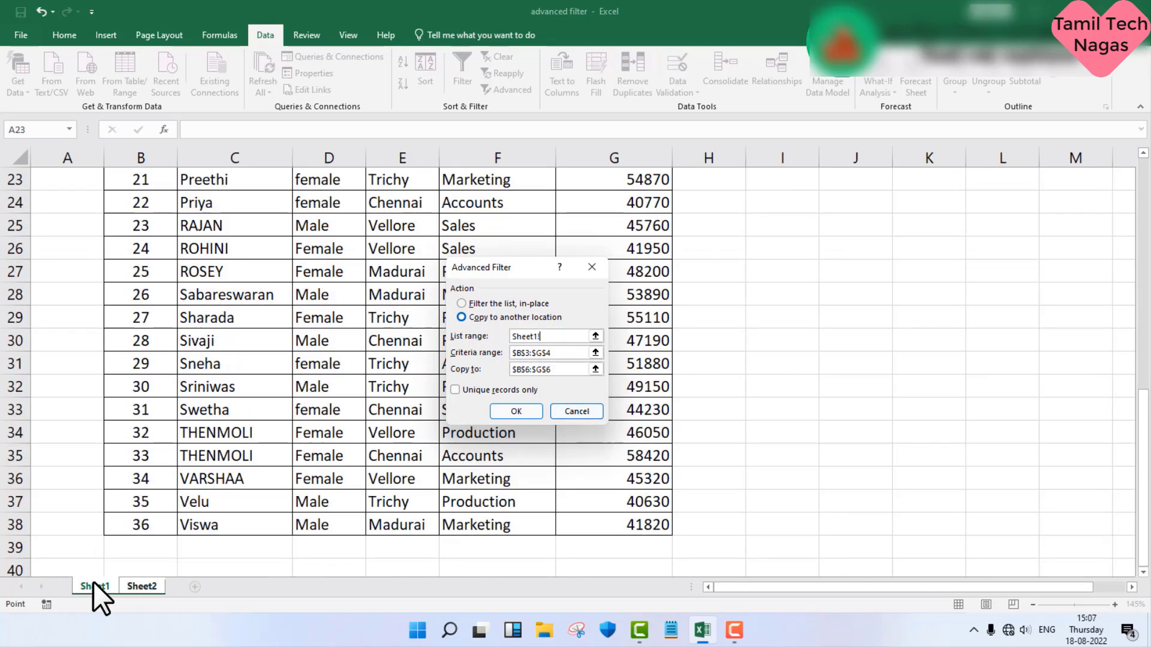
{"action": "left_click_drag", "start_coordinate": [123, 527], "coordinate": [592, 204]}
Step: Run the advanced filter with criteria range B3:G4 and copy destination B14, both on Sheet2
{"action": "left_click_drag", "start_coordinate": [552, 352], "coordinate": [490, 352]}
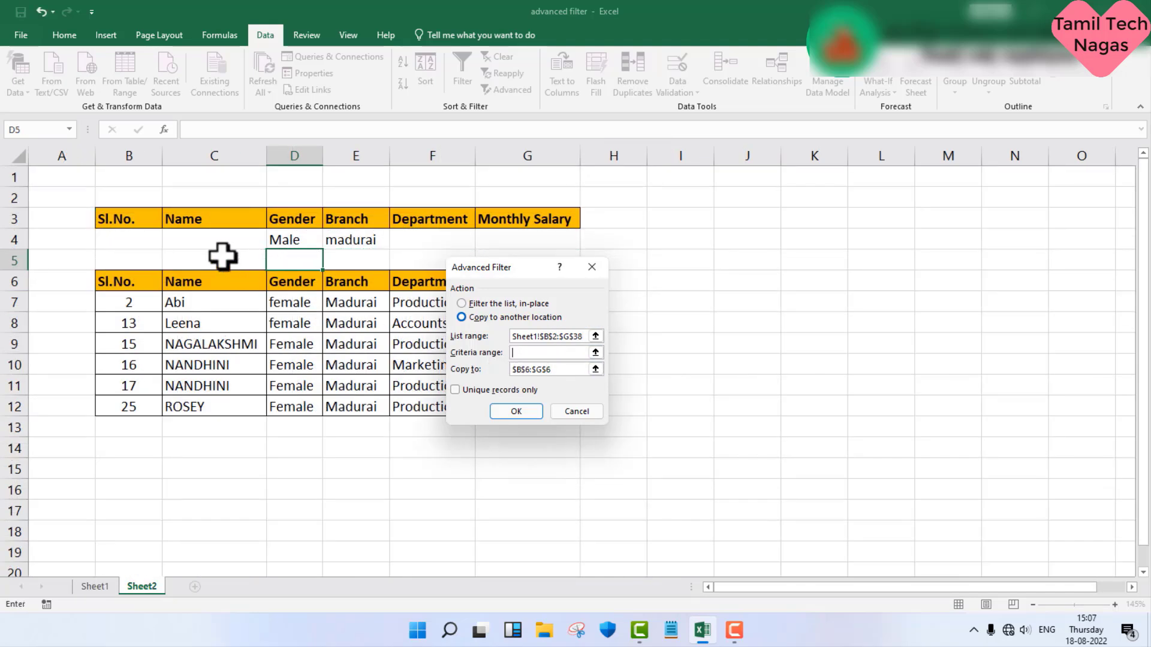
{"action": "left_click_drag", "start_coordinate": [150, 217], "coordinate": [531, 237]}
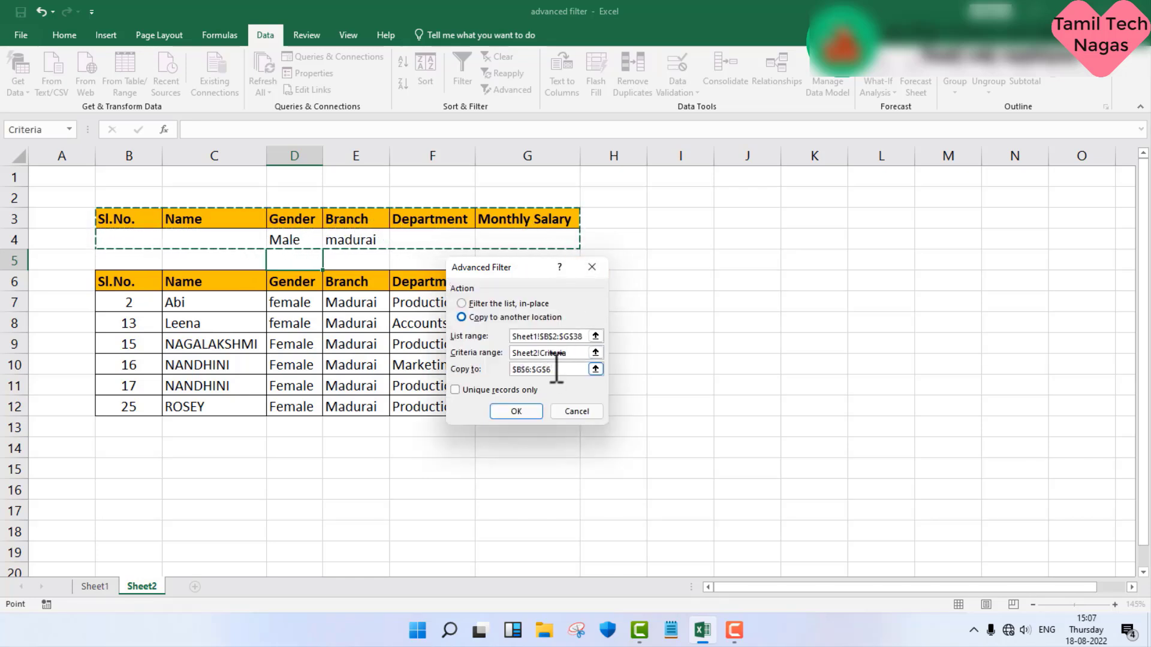
{"action": "left_click", "coordinate": [532, 369]}
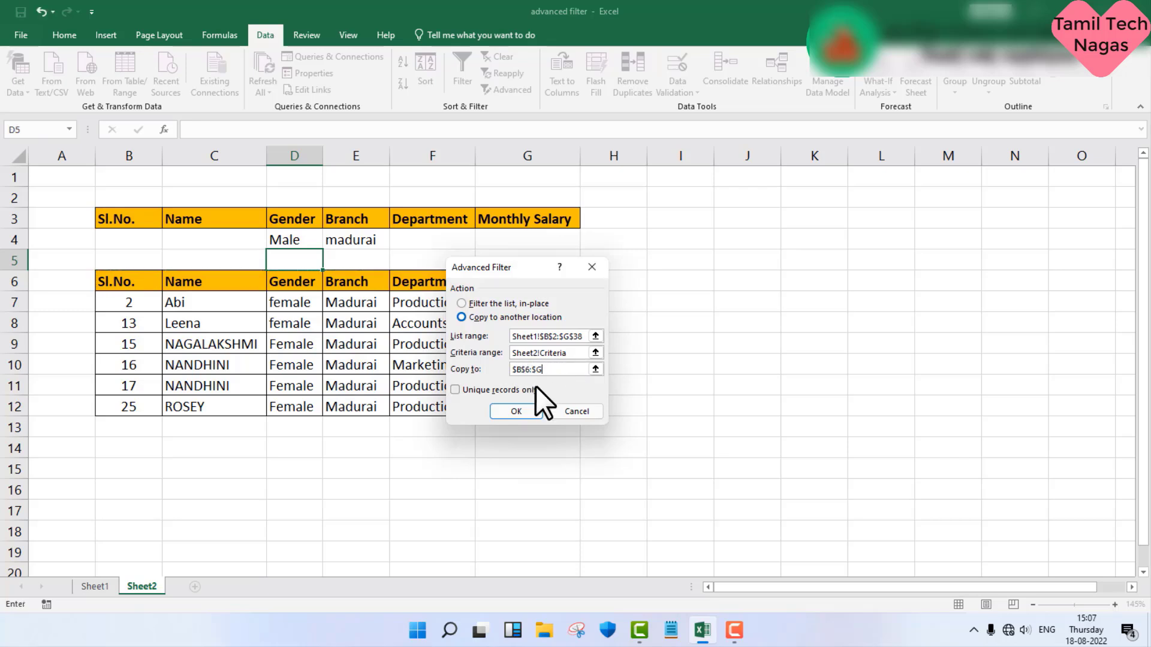
{"action": "key", "text": "BackSpace"}
{"action": "key", "text": "BackSpace"}
{"action": "key", "text": "BackSpace"}
{"action": "key", "text": "BackSpace"}
{"action": "key", "text": "BackSpace"}
{"action": "key", "text": "BackSpace"}
{"action": "key", "text": "BackSpace"}
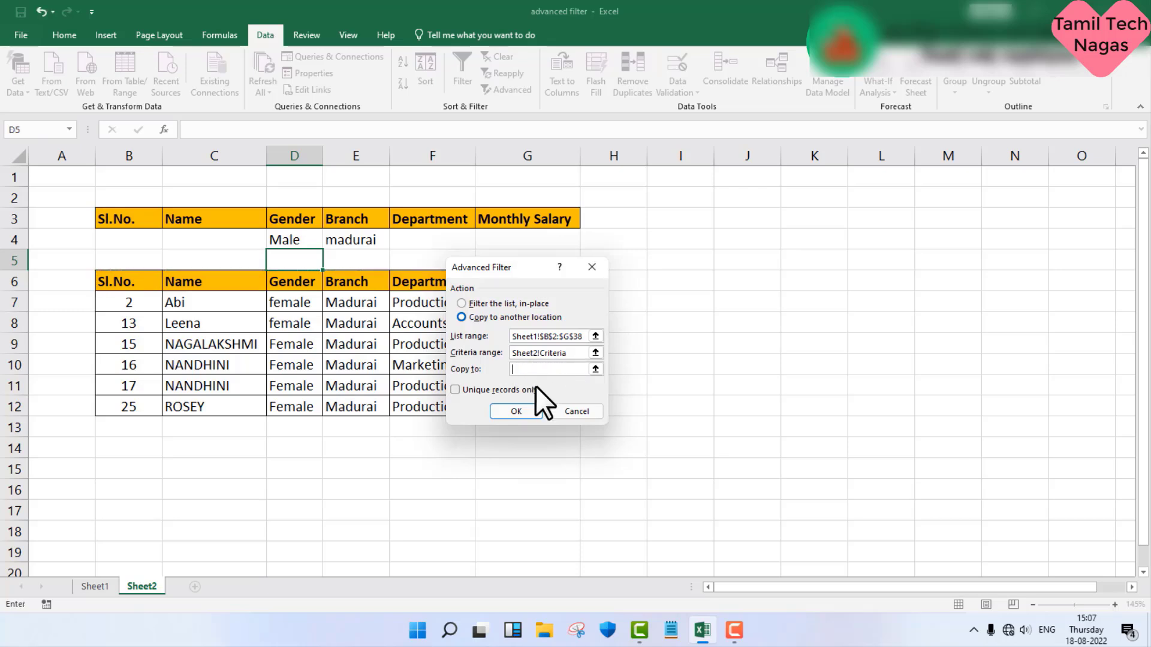
{"action": "left_click", "coordinate": [123, 449]}
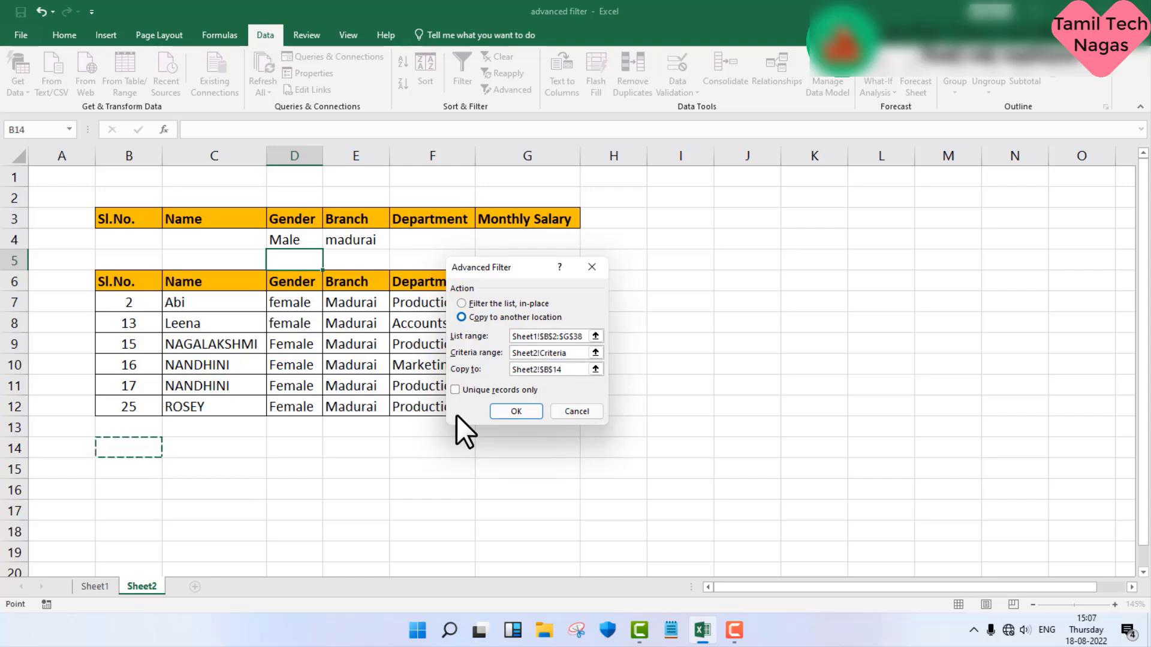
{"action": "left_click", "coordinate": [504, 412]}
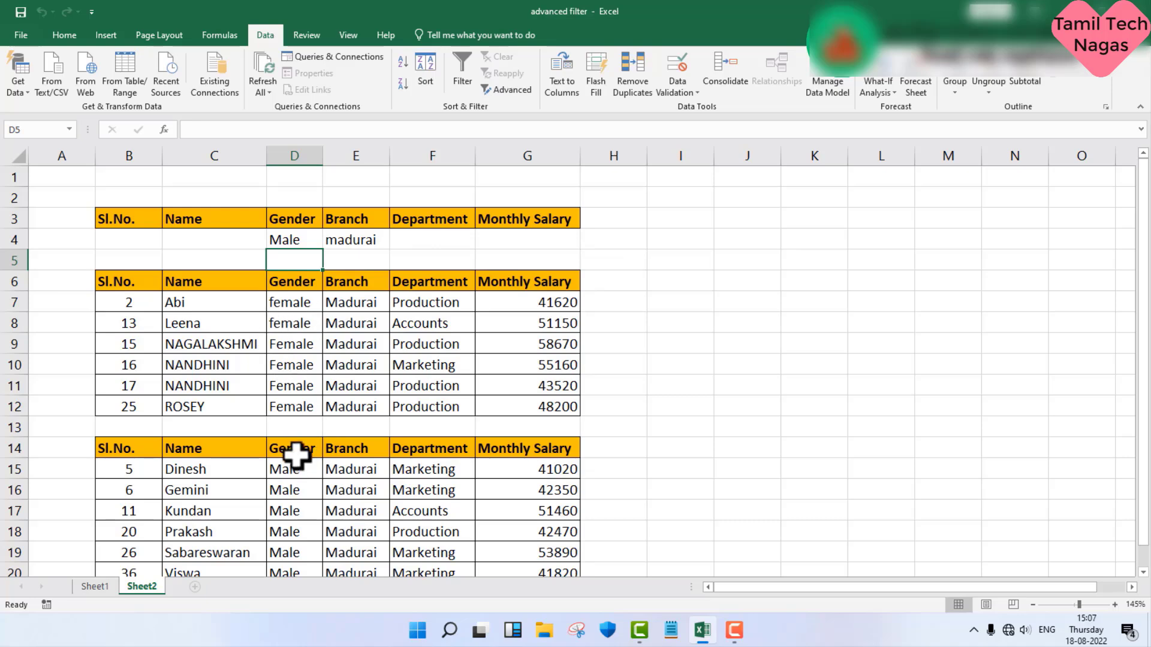
{"action": "scroll", "coordinate": [298, 458], "scroll_direction": "down", "scroll_amount": 1}
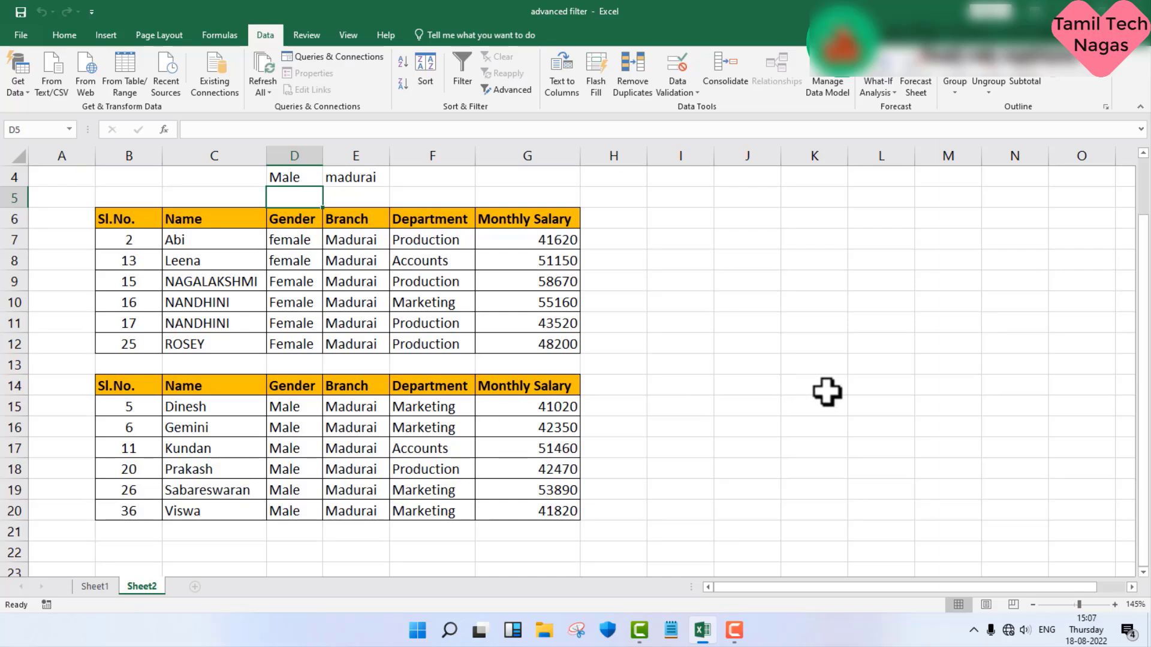
{"action": "left_click", "coordinate": [795, 394]}
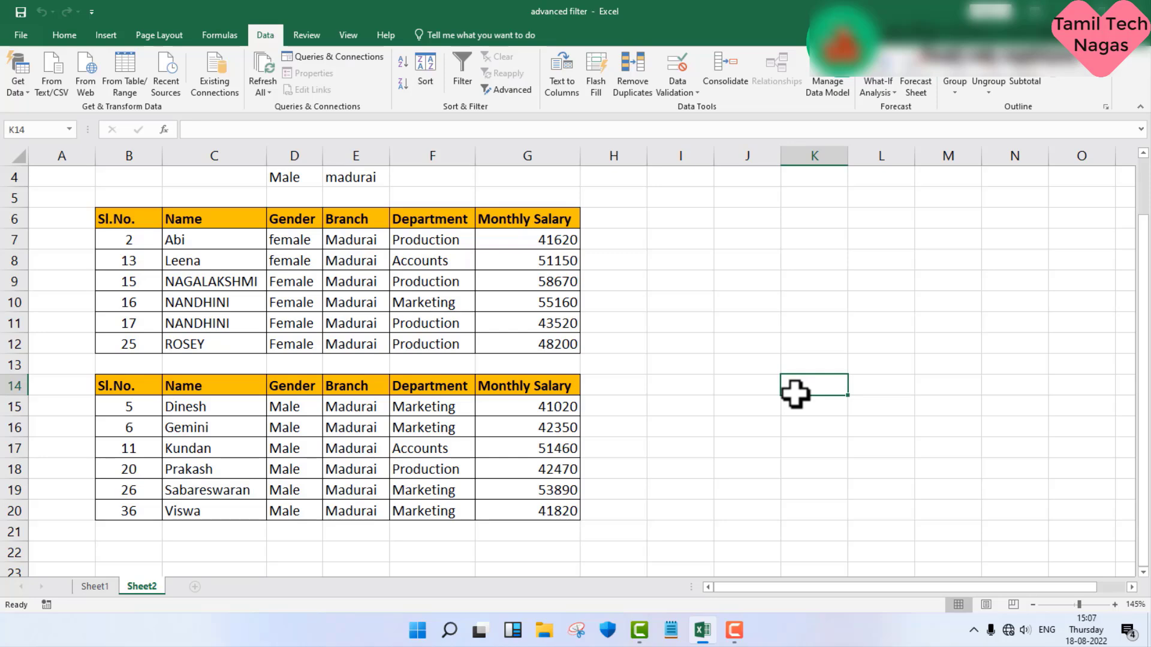
Step: Clear the Gender and Branch criteria in D4:E4 and enter >=50000 under Monthly Salary in G4
{"action": "scroll", "coordinate": [721, 347], "scroll_direction": "up", "scroll_amount": 1}
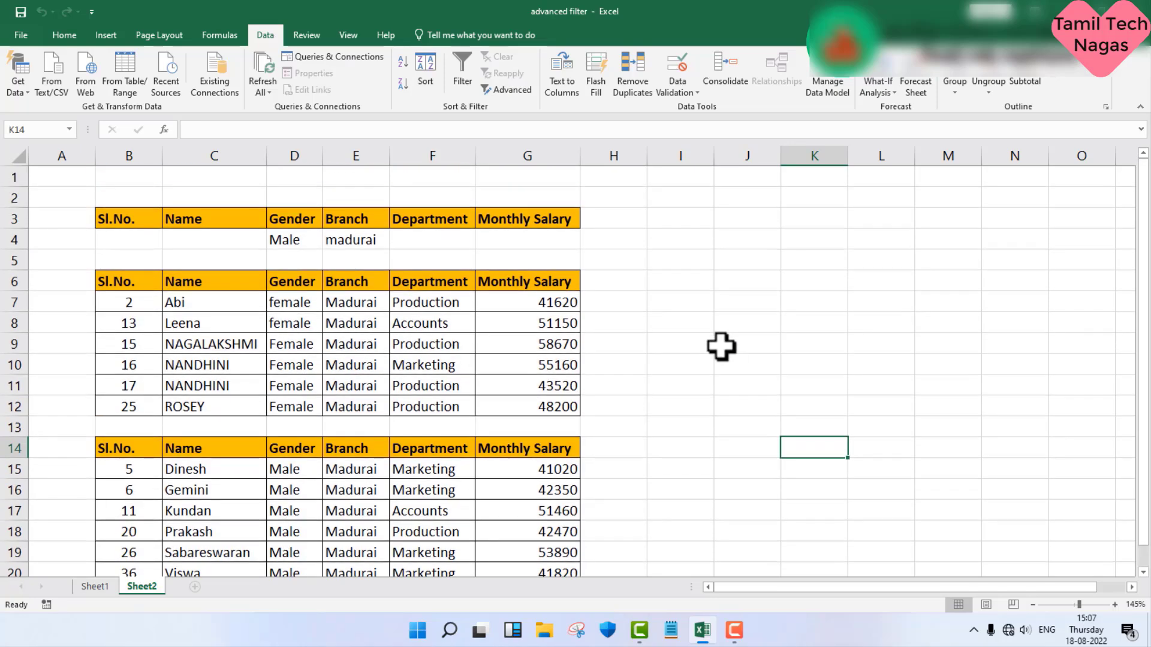
{"action": "left_click", "coordinate": [278, 244]}
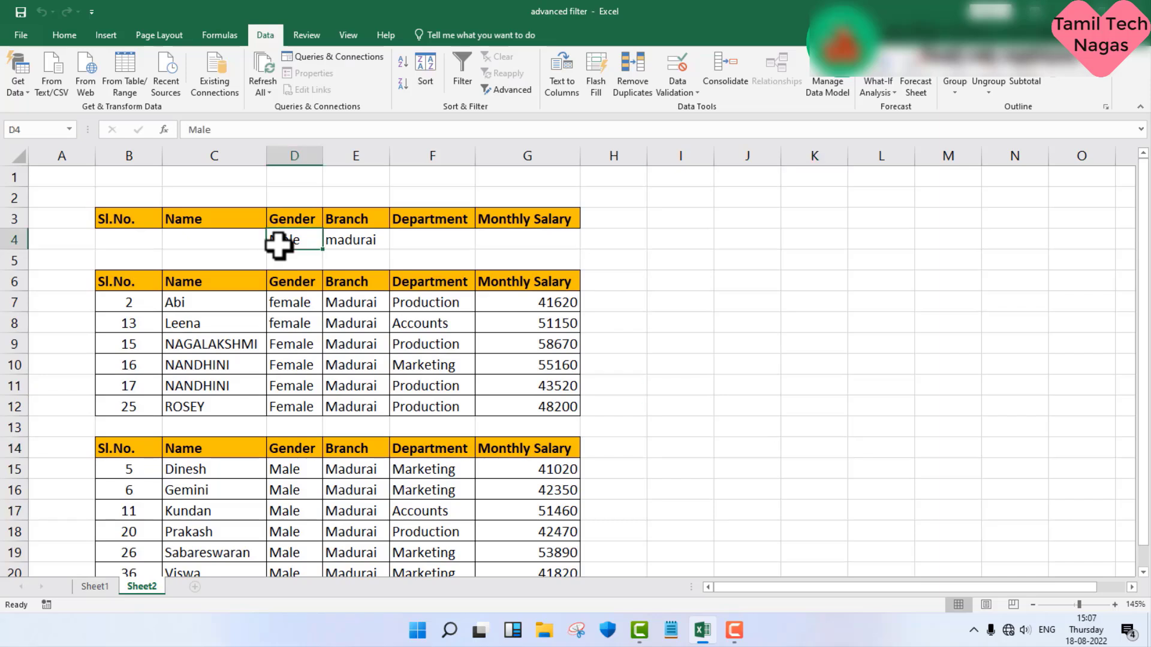
{"action": "left_click_drag", "start_coordinate": [278, 244], "coordinate": [368, 240]}
{"action": "key", "text": "Delete"}
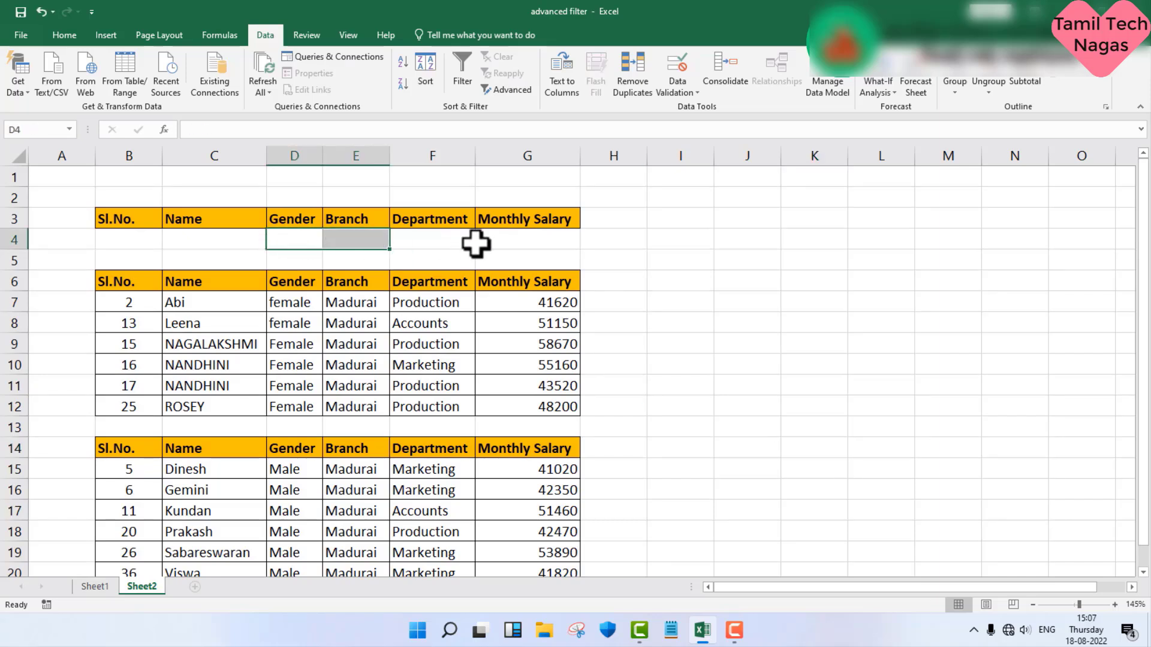
{"action": "left_click", "coordinate": [545, 239]}
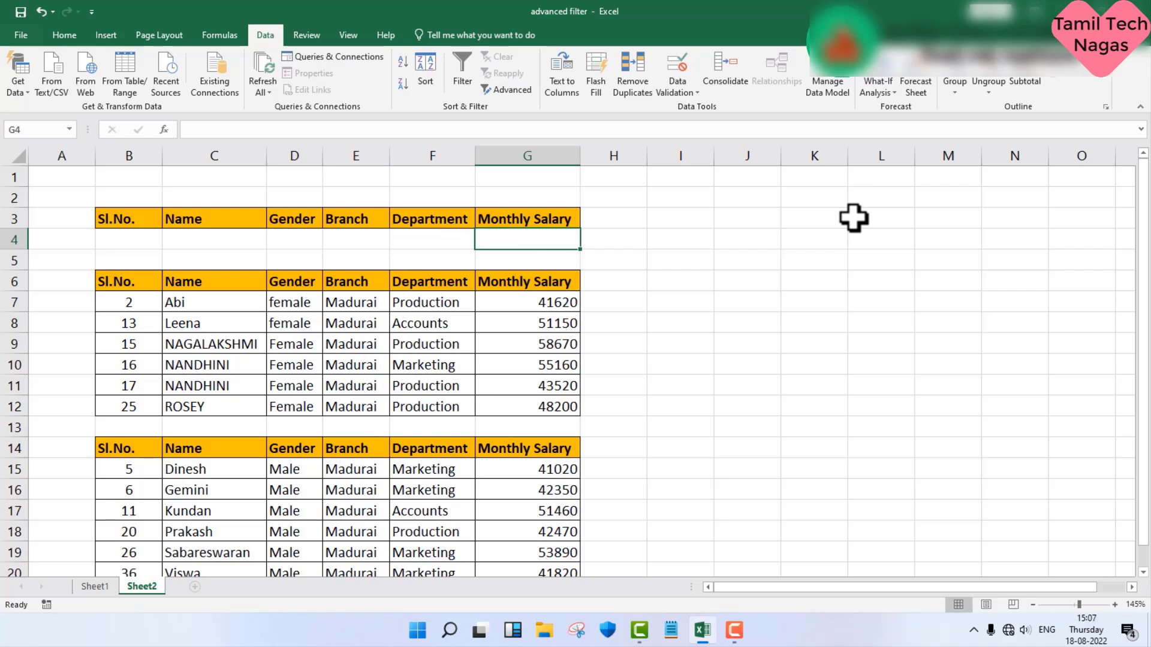
{"action": "type", "text": ">=50000"}
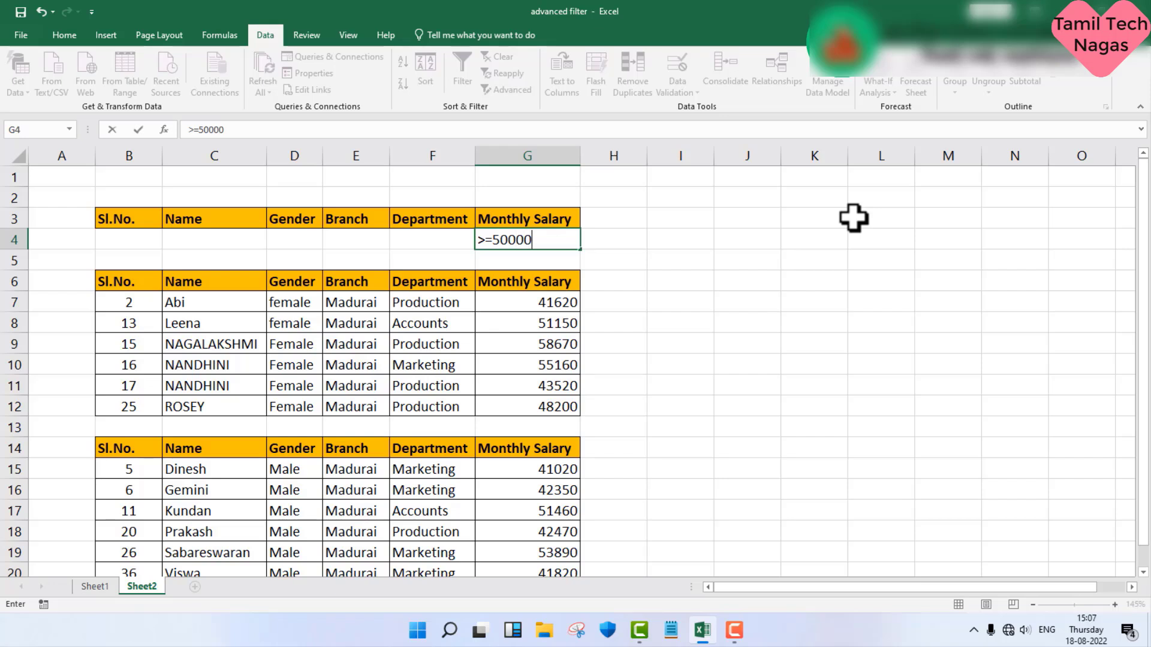
{"action": "key", "text": "Return"}
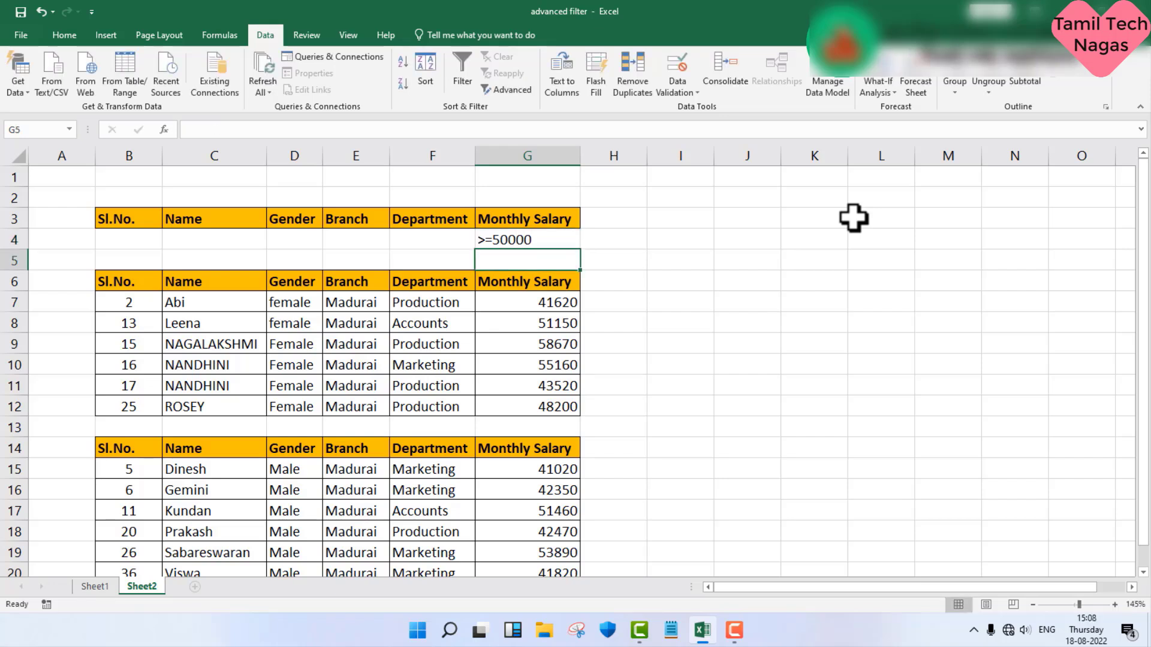
Step: Start another advanced filter for the salary criterion, copying to another location, with list range B2:G38 on Sheet1
{"action": "left_click", "coordinate": [528, 92]}
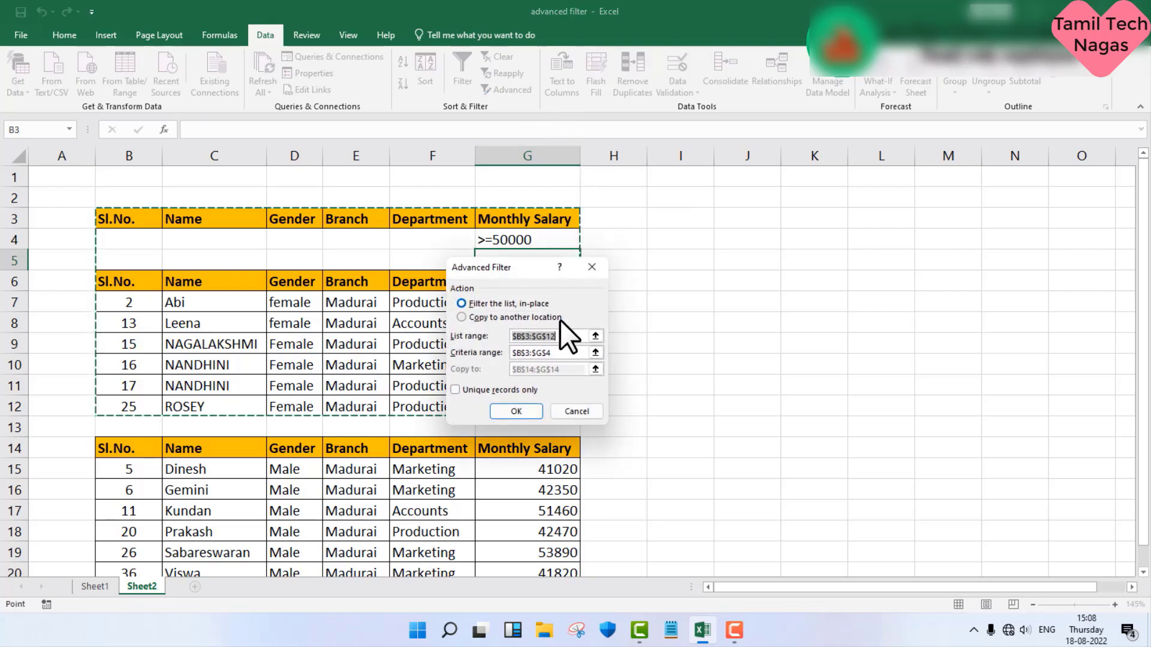
{"action": "left_click", "coordinate": [521, 319]}
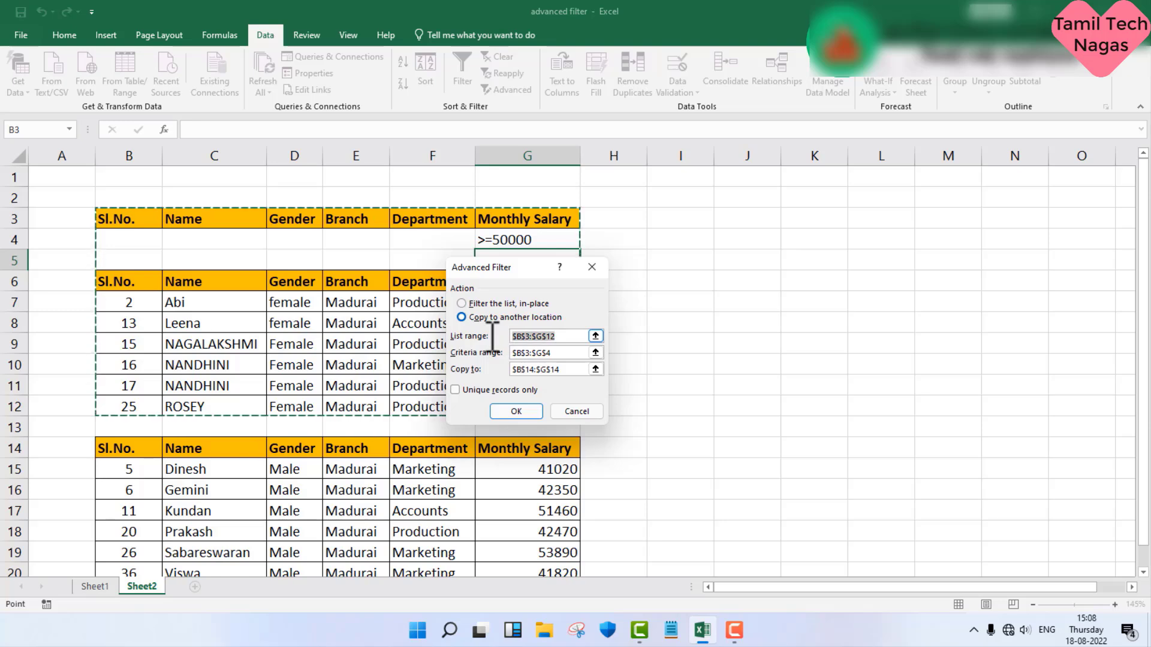
{"action": "key", "text": "BackSpace"}
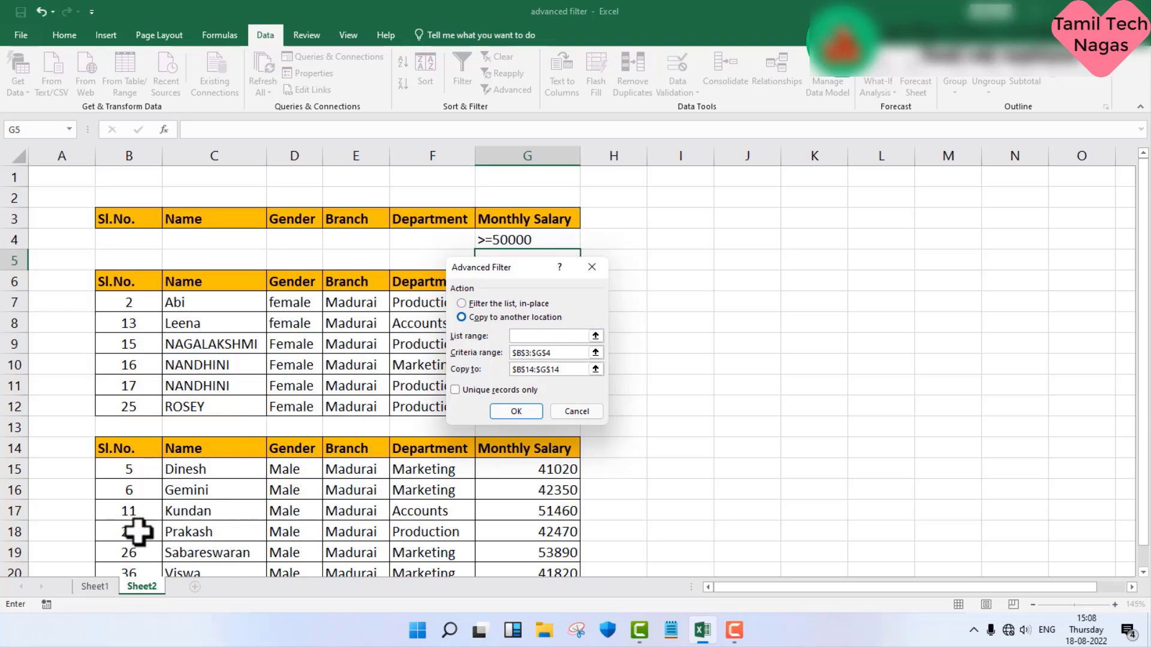
{"action": "left_click", "coordinate": [97, 586]}
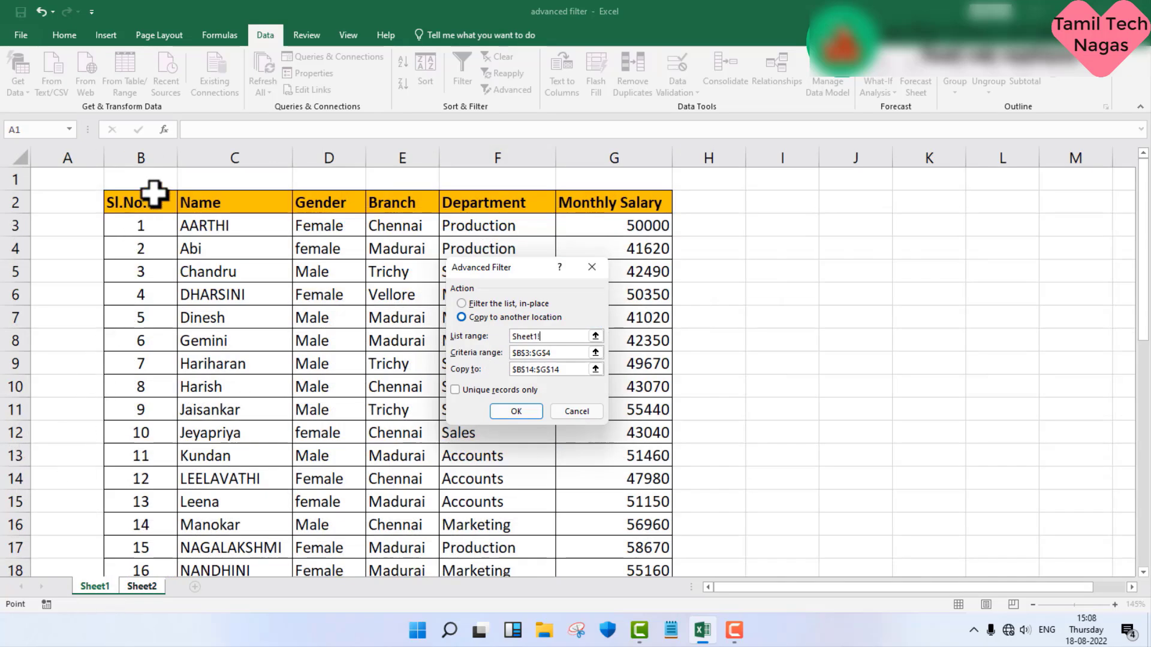
{"action": "left_click_drag", "start_coordinate": [154, 200], "coordinate": [614, 516]}
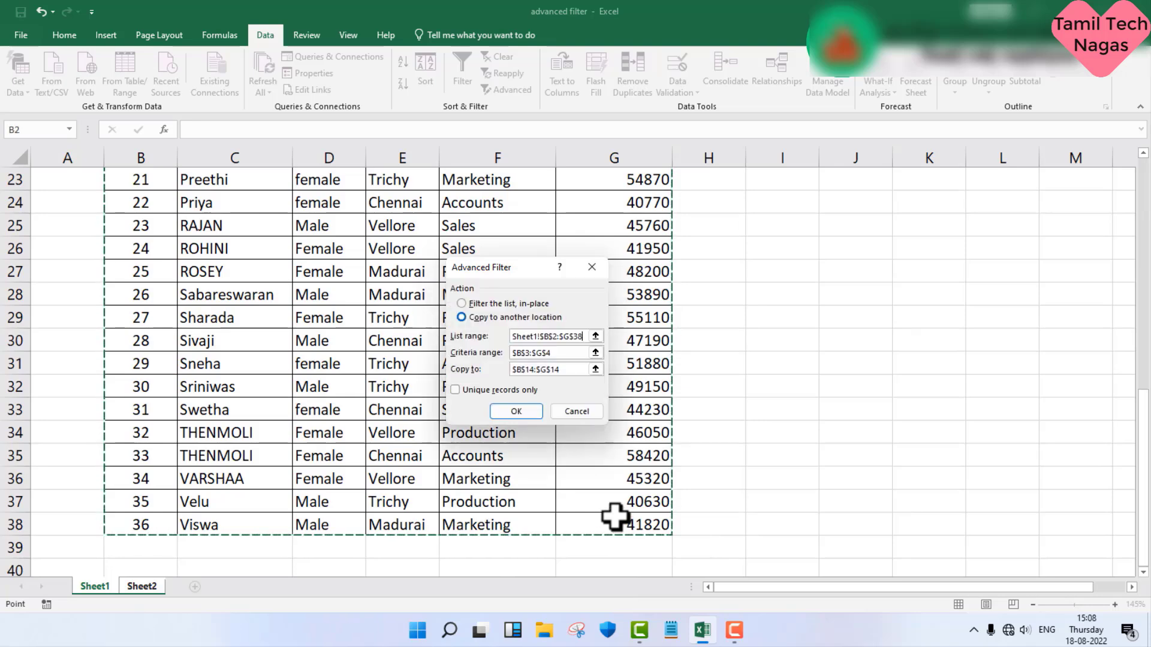
Step: Set the criteria range to B3:G4 and the copy destination to I5 on Sheet2, and run the advanced filter
{"action": "left_click", "coordinate": [561, 358]}
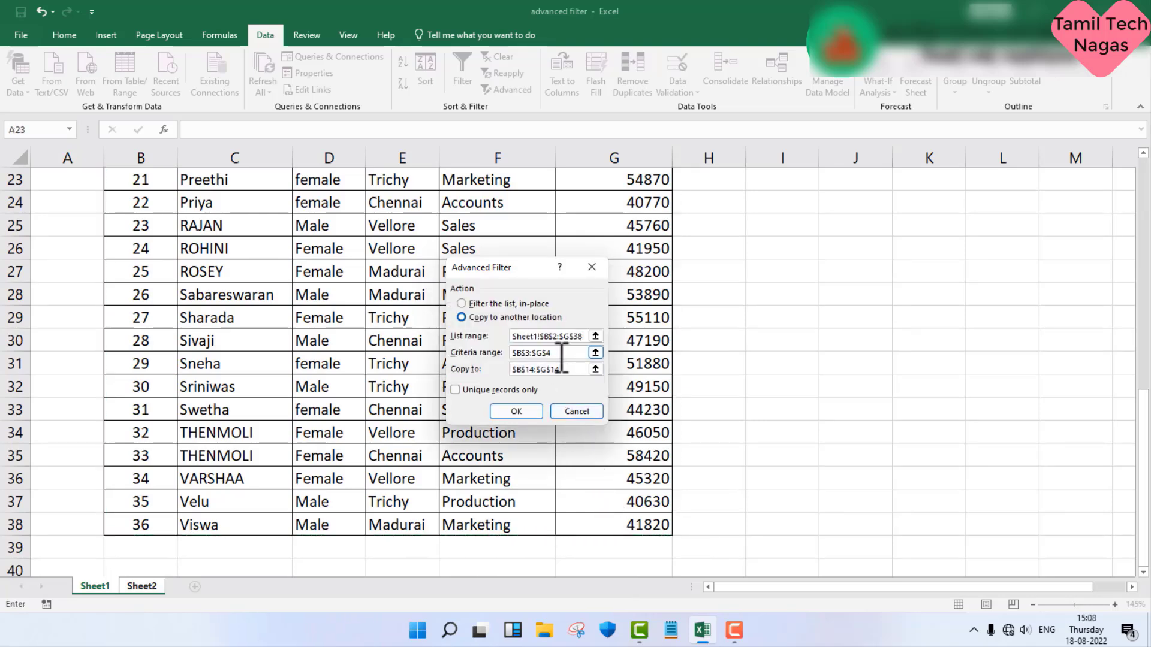
{"action": "left_click_drag", "start_coordinate": [562, 358], "coordinate": [494, 354]}
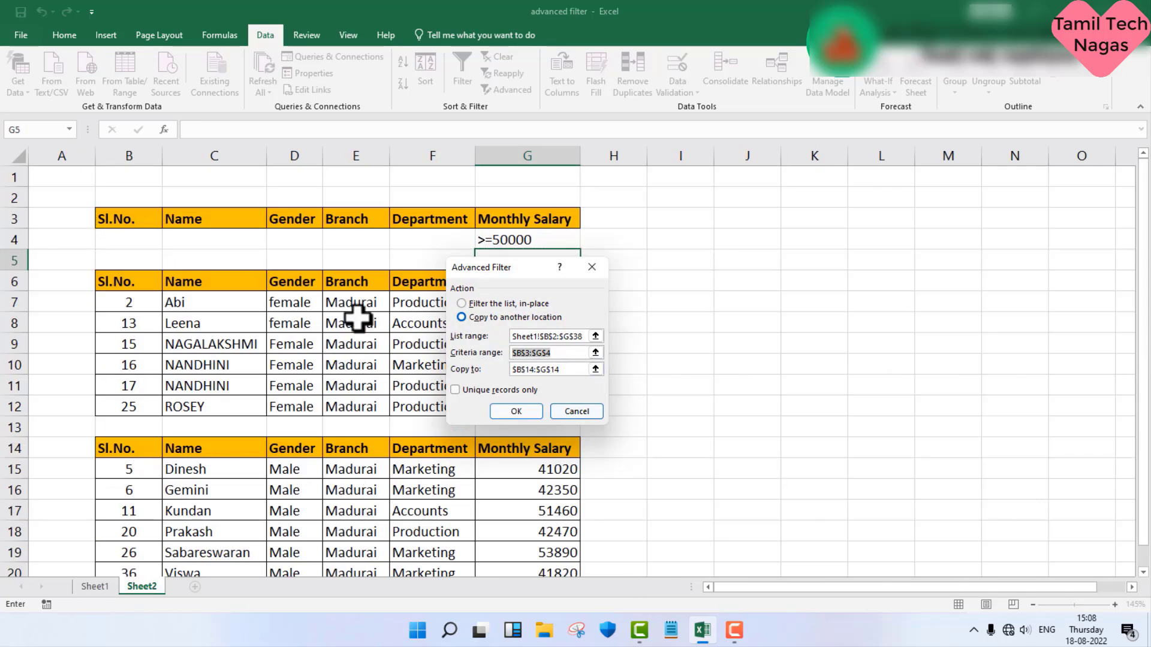
{"action": "left_click_drag", "start_coordinate": [121, 217], "coordinate": [529, 235]}
{"action": "left_click", "coordinate": [568, 370]}
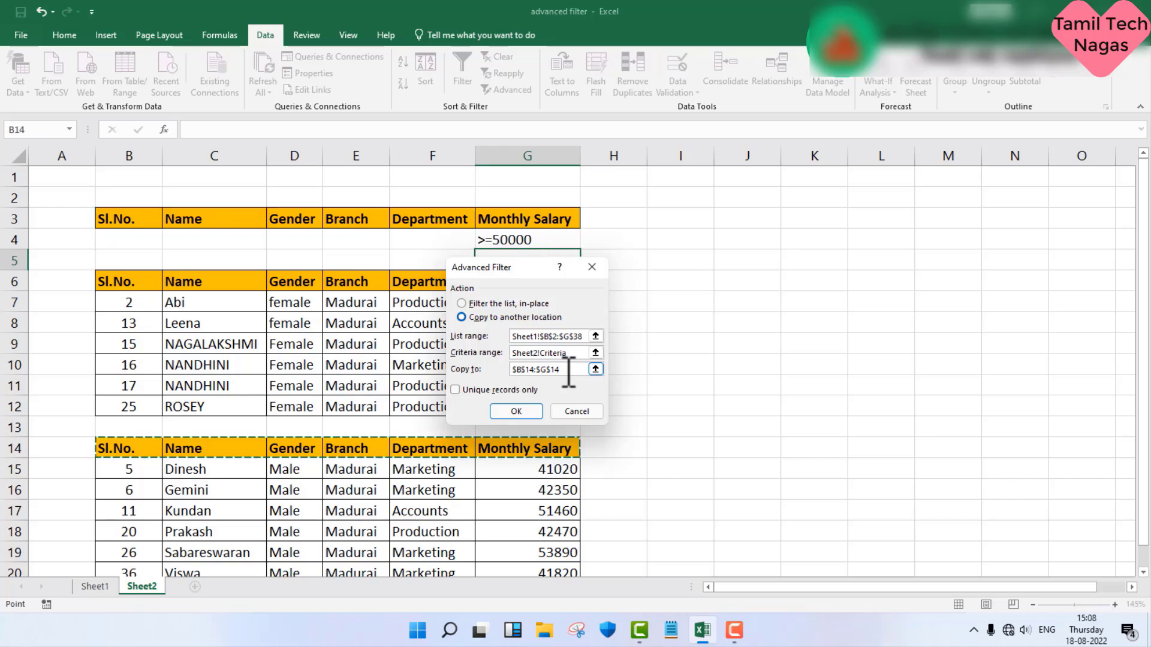
{"action": "left_click_drag", "start_coordinate": [569, 372], "coordinate": [488, 362]}
{"action": "key", "text": "BackSpace"}
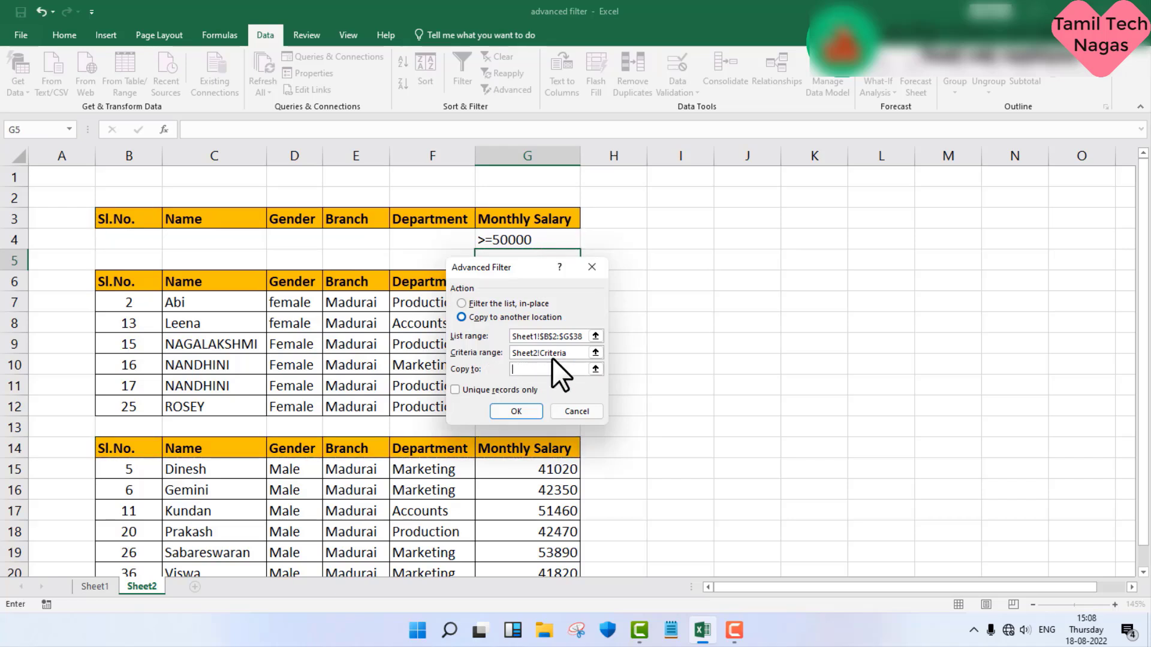
{"action": "left_click", "coordinate": [664, 266]}
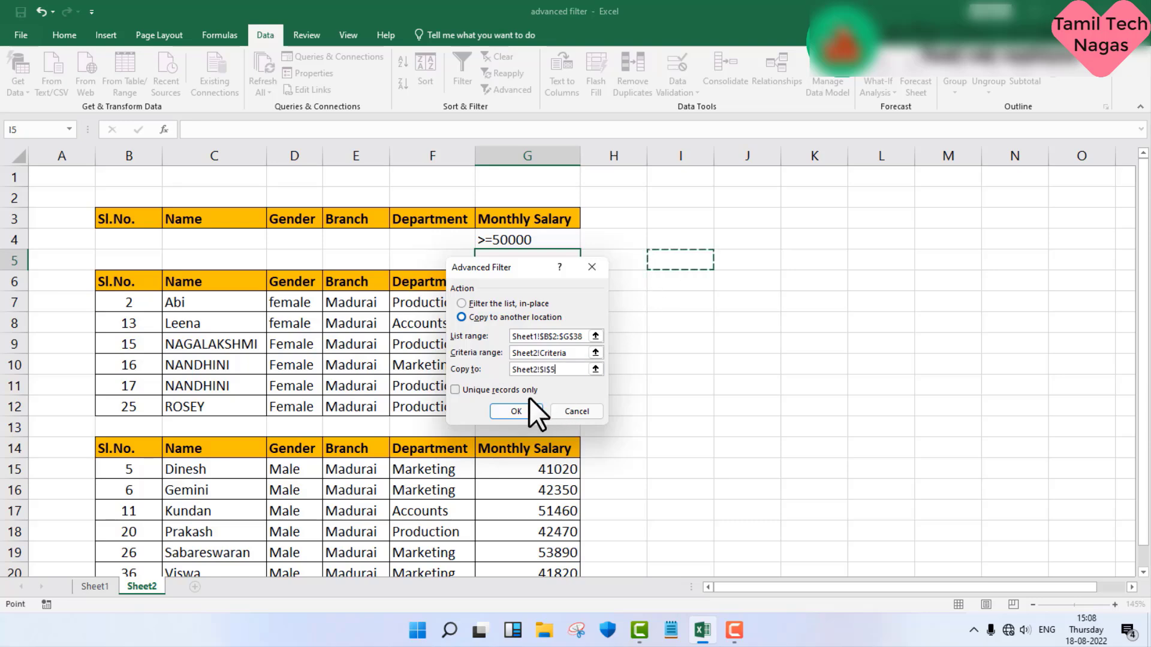
{"action": "left_click", "coordinate": [519, 412]}
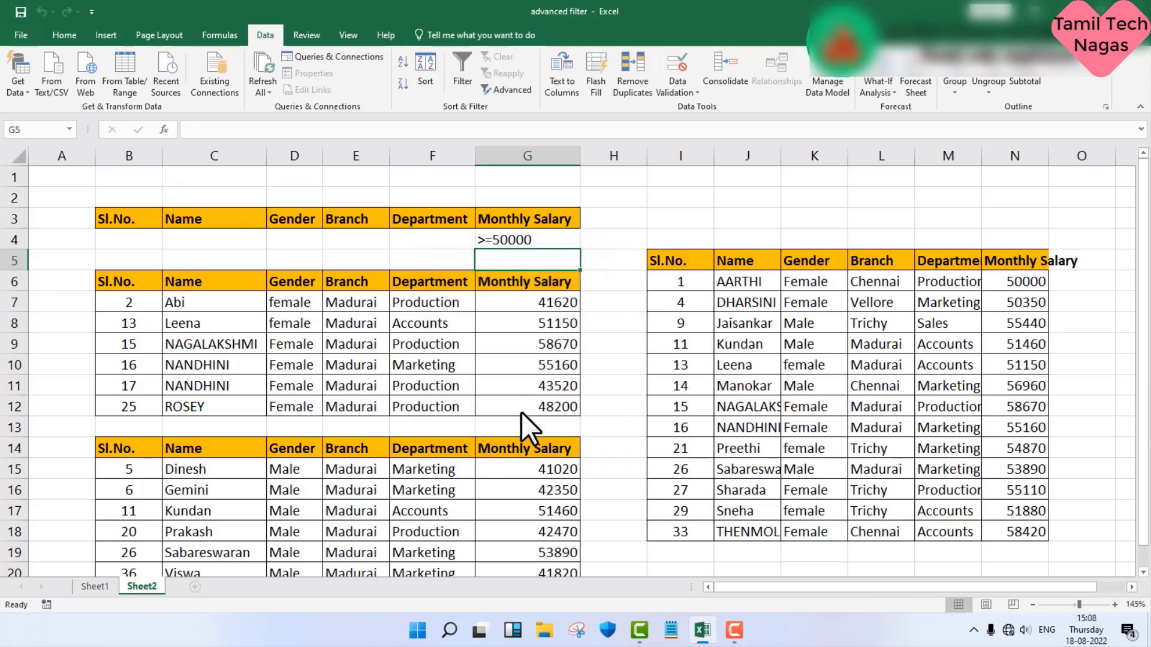
Step: Fit the Name, Gender, Department and Monthly Salary columns (J, K, M and N) of the extracted salary list to their contents
{"action": "double_click", "coordinate": [780, 156]}
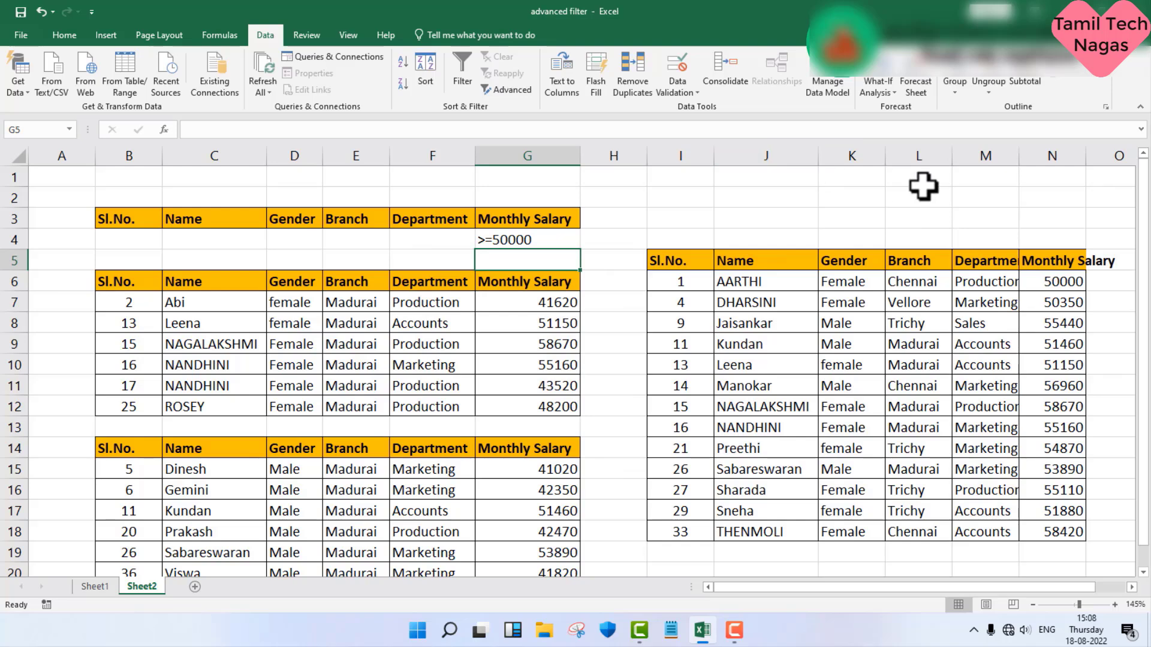
{"action": "double_click", "coordinate": [885, 157]}
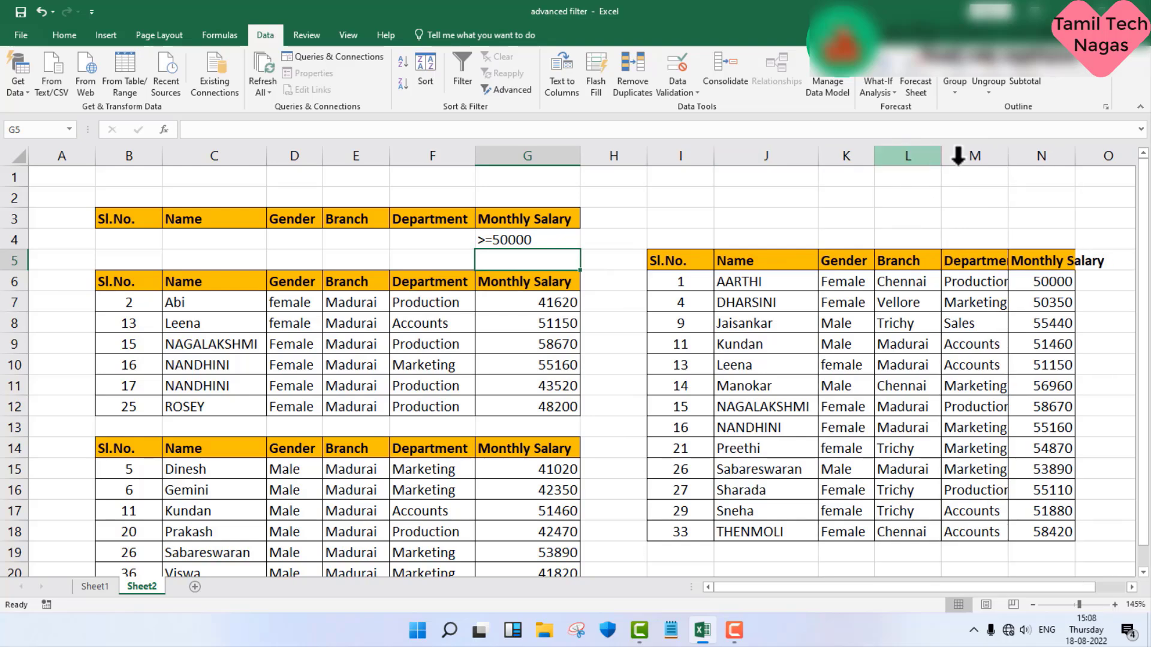
{"action": "double_click", "coordinate": [1007, 159]}
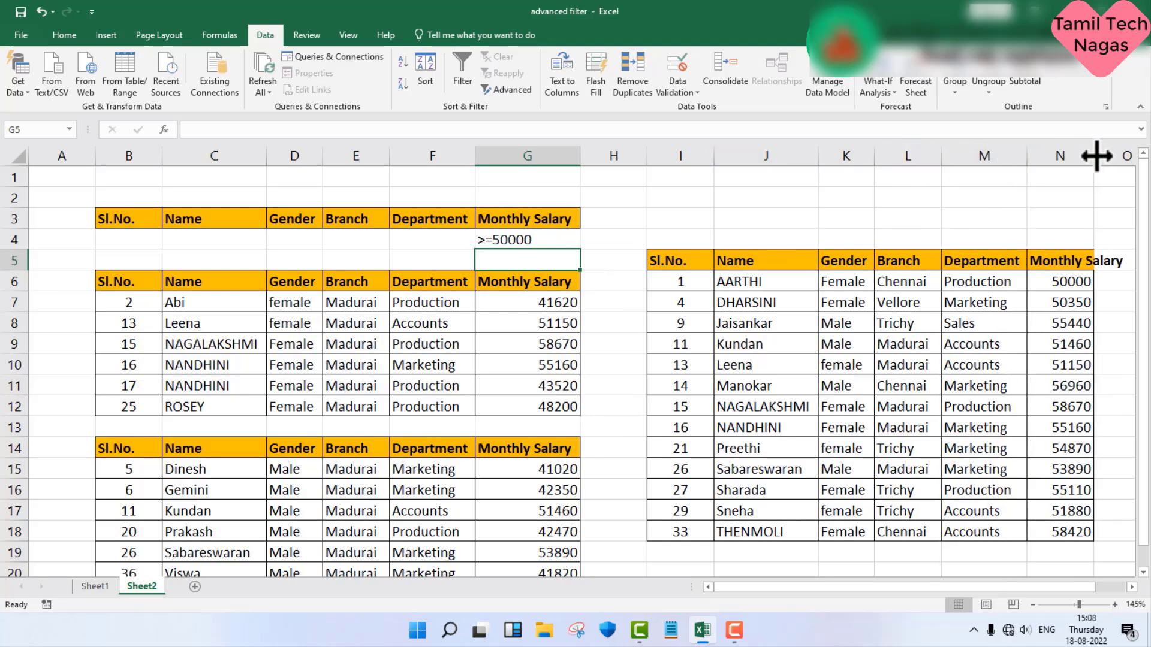
{"action": "double_click", "coordinate": [1096, 155]}
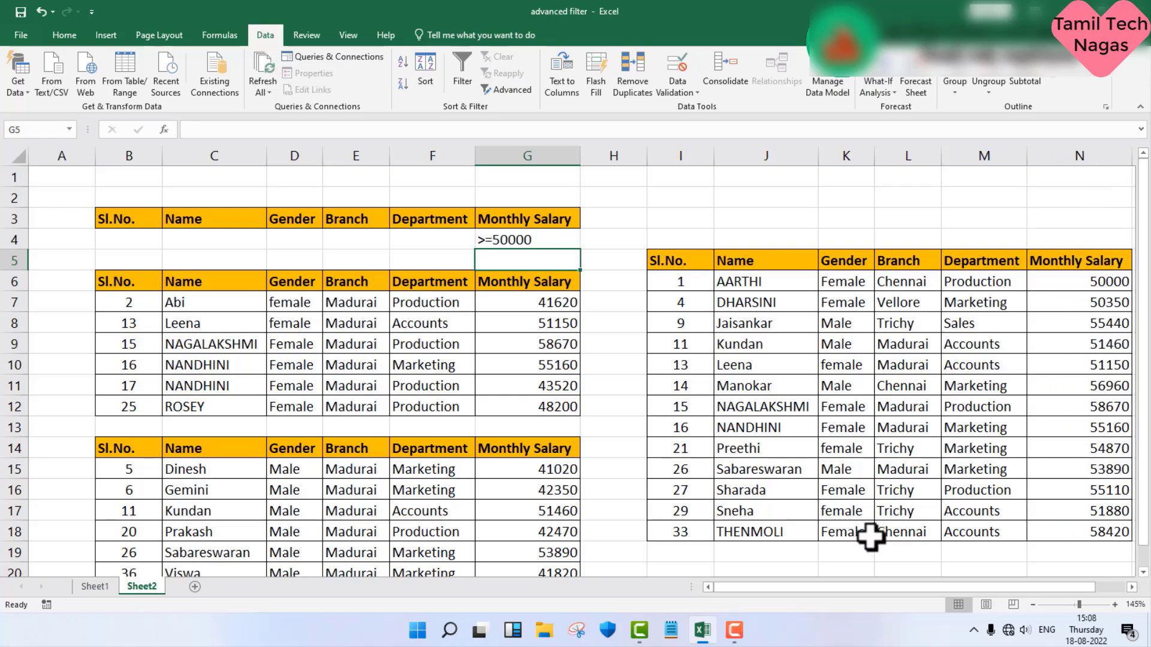
{"action": "scroll", "coordinate": [876, 535], "scroll_direction": "down", "scroll_amount": 1}
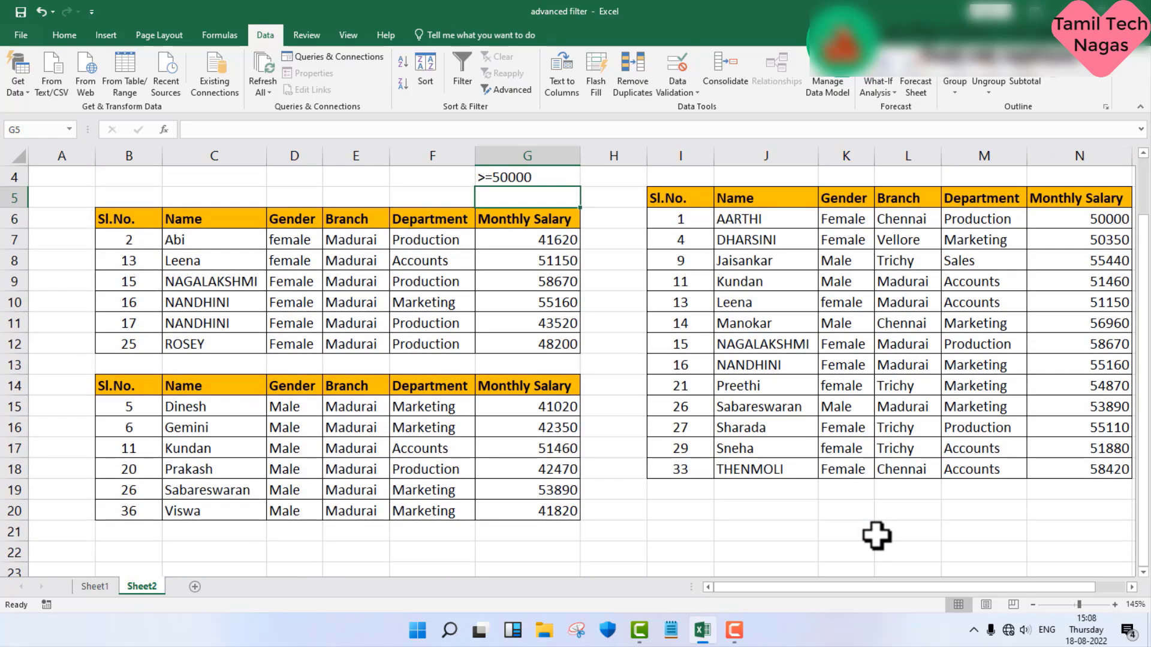
{"action": "scroll", "coordinate": [876, 535], "scroll_direction": "up", "scroll_amount": 1}
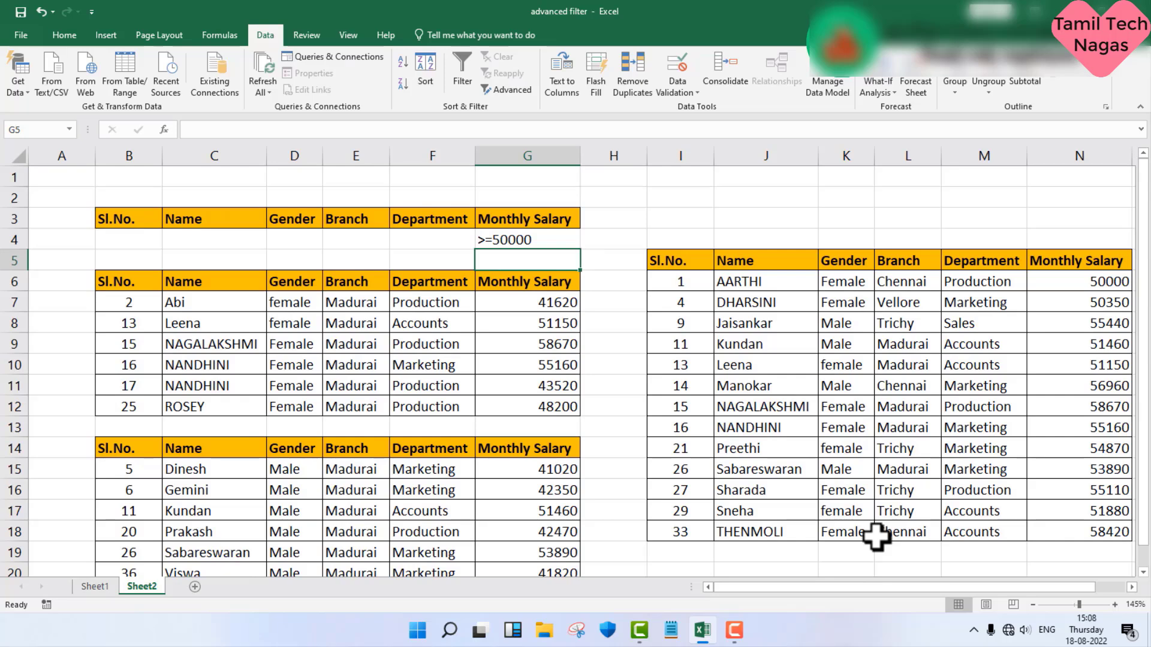